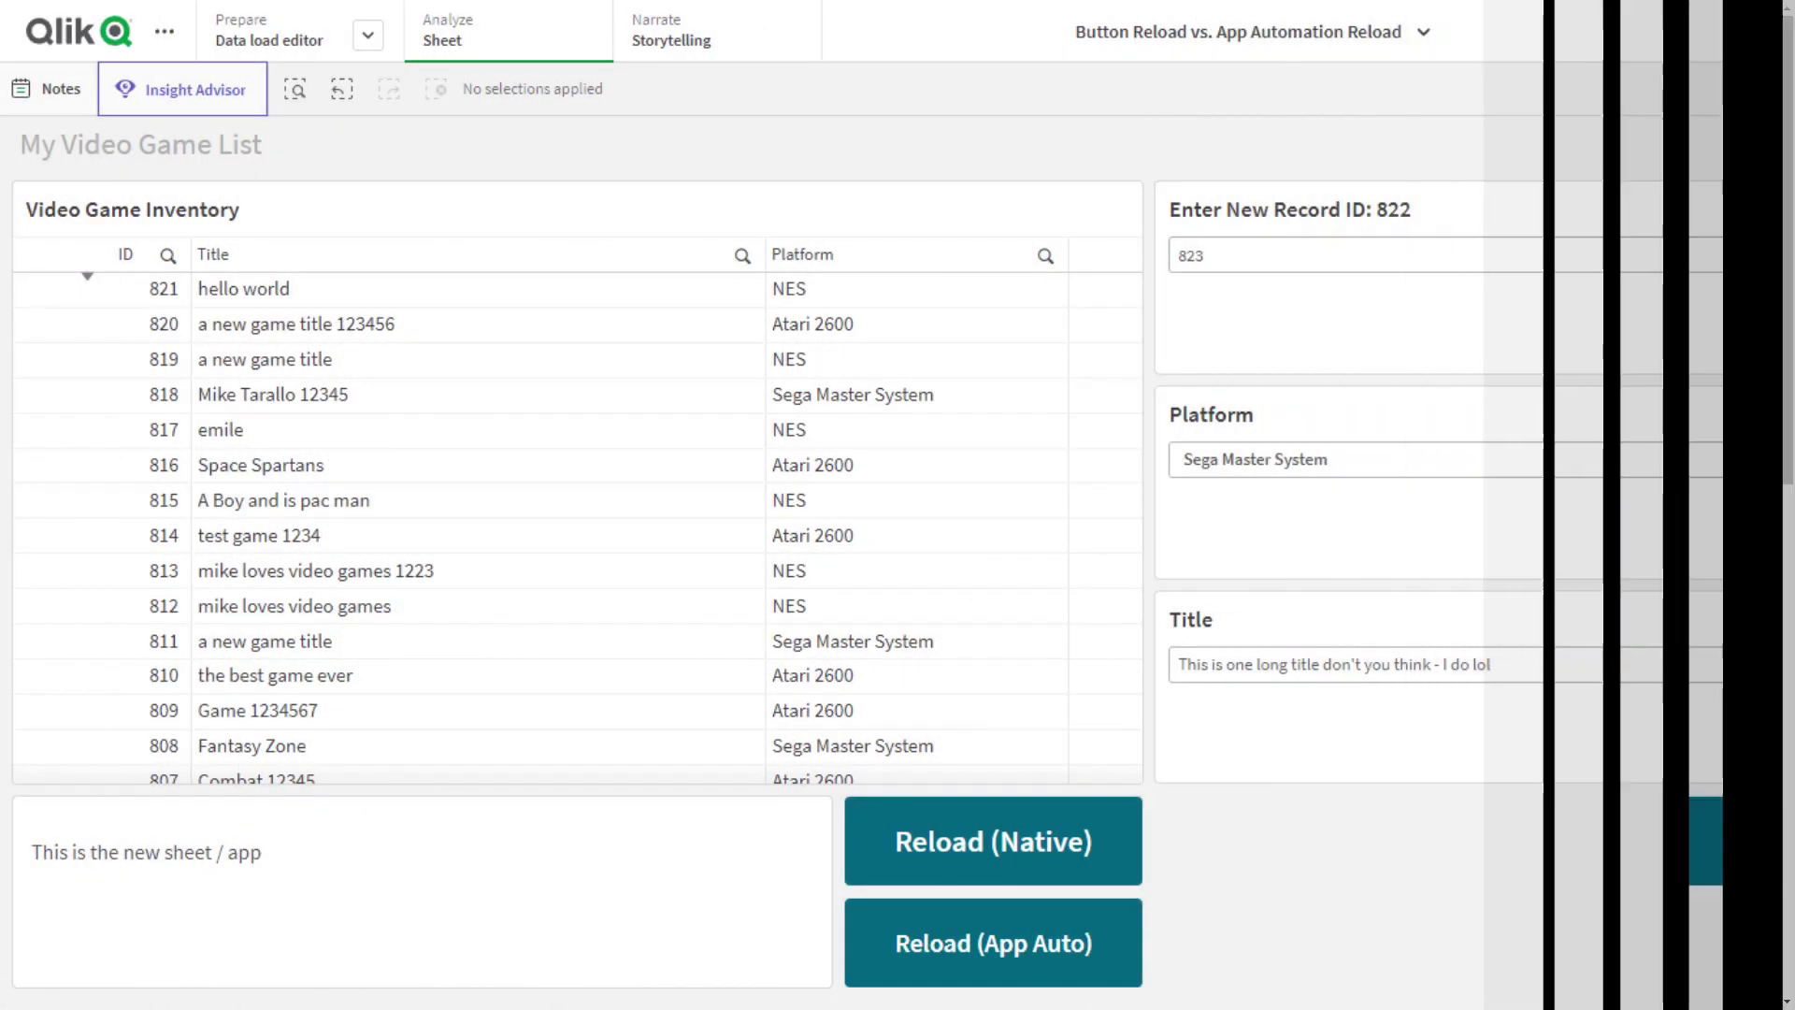
Try both reload buttons, first Reload (App Auto), then Reload (Native).
click(1113, 973)
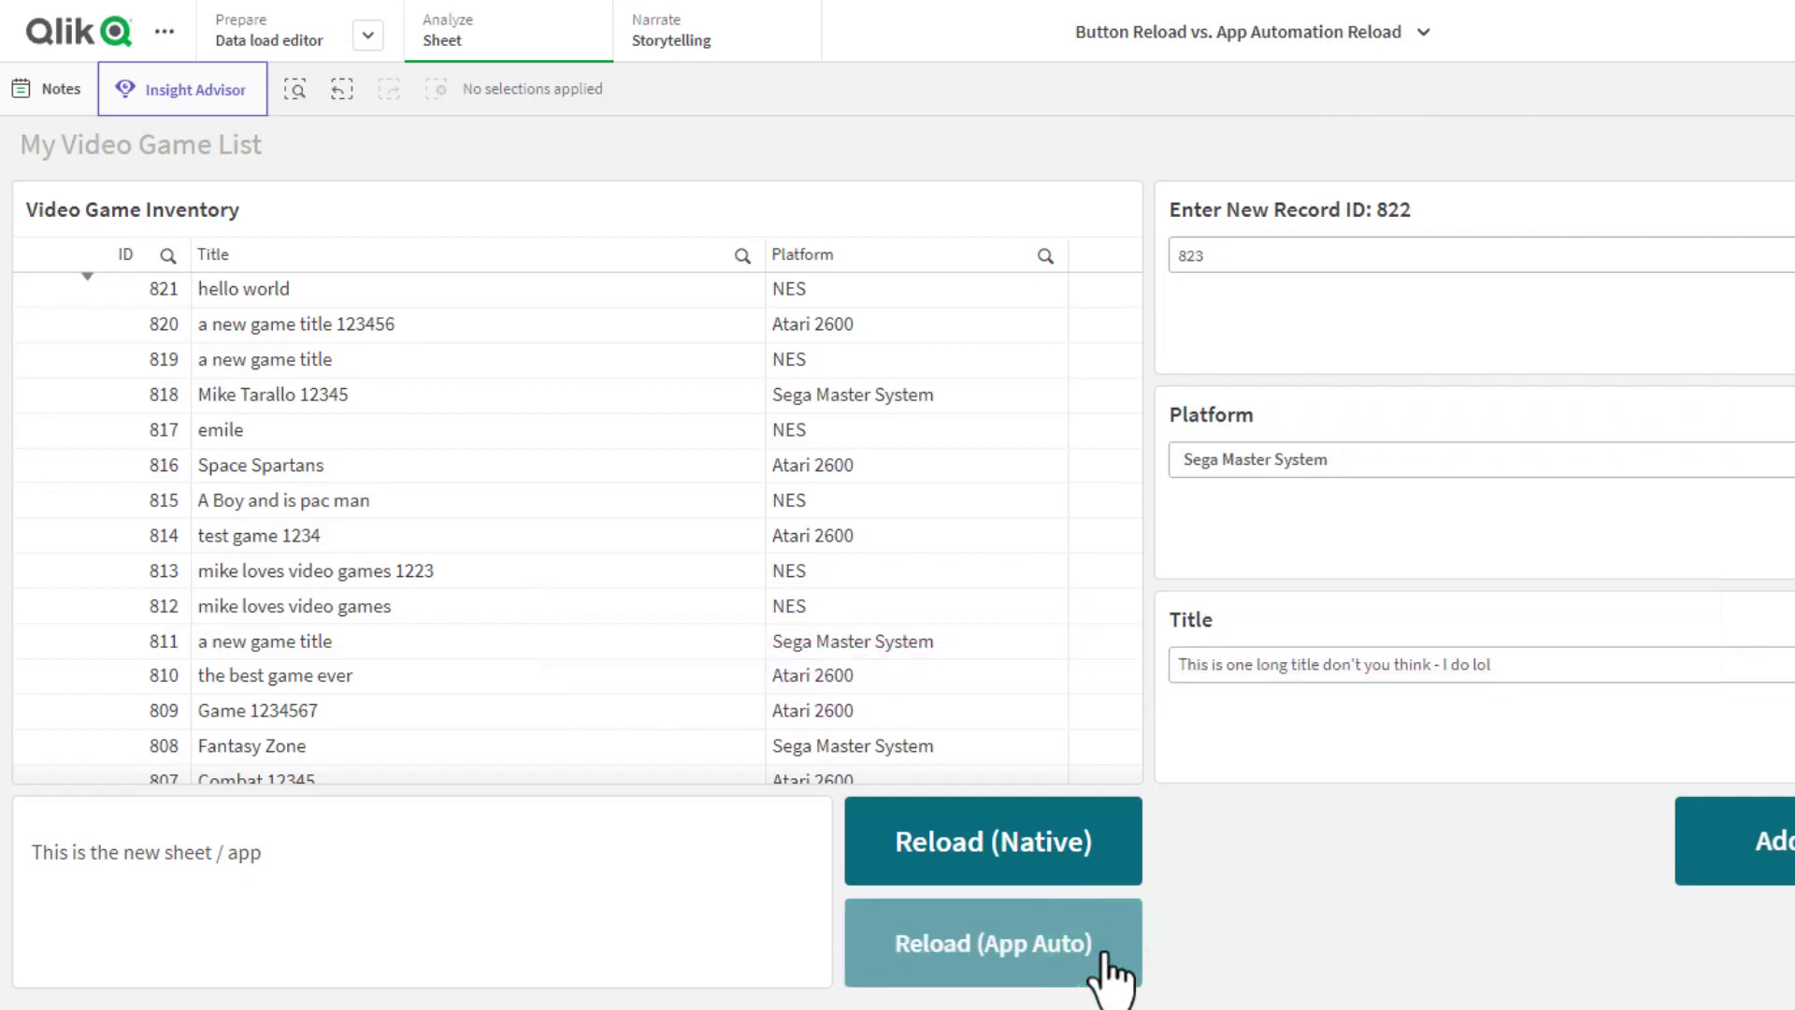
click(1083, 841)
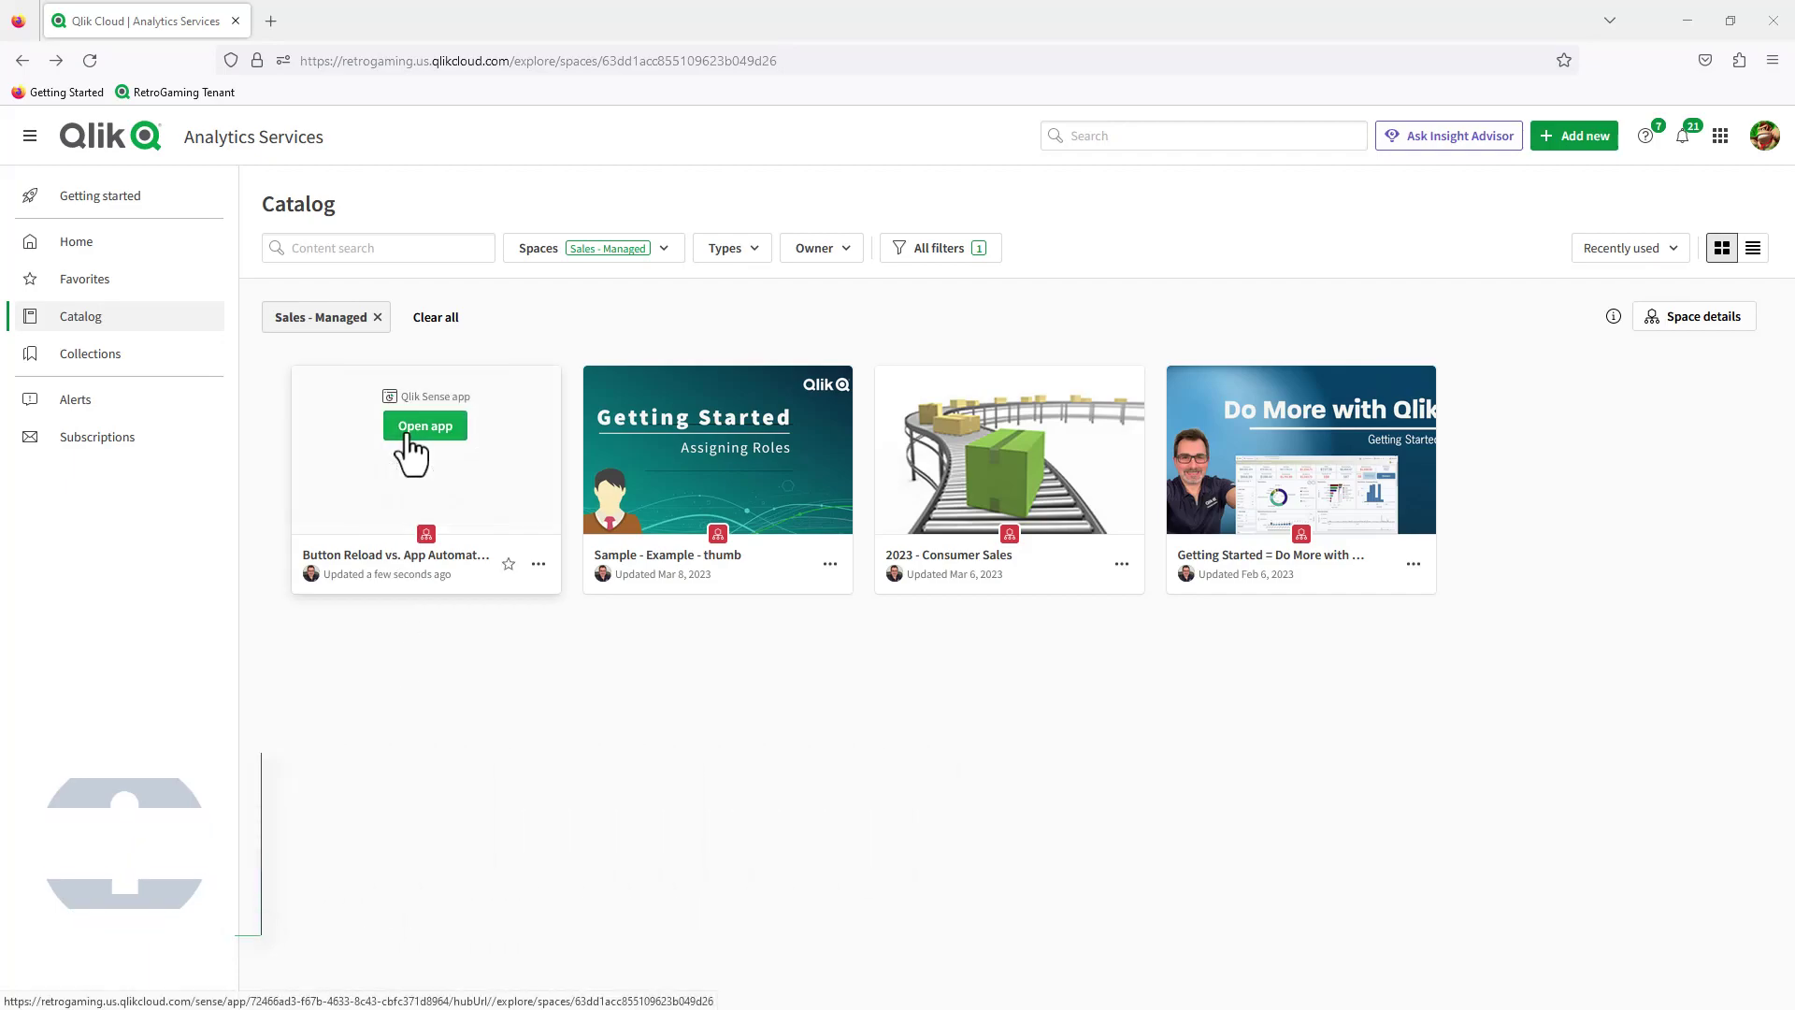
Open the published Button Reload vs. App Automation Reload app at its My Video Game List sheet.
click(409, 433)
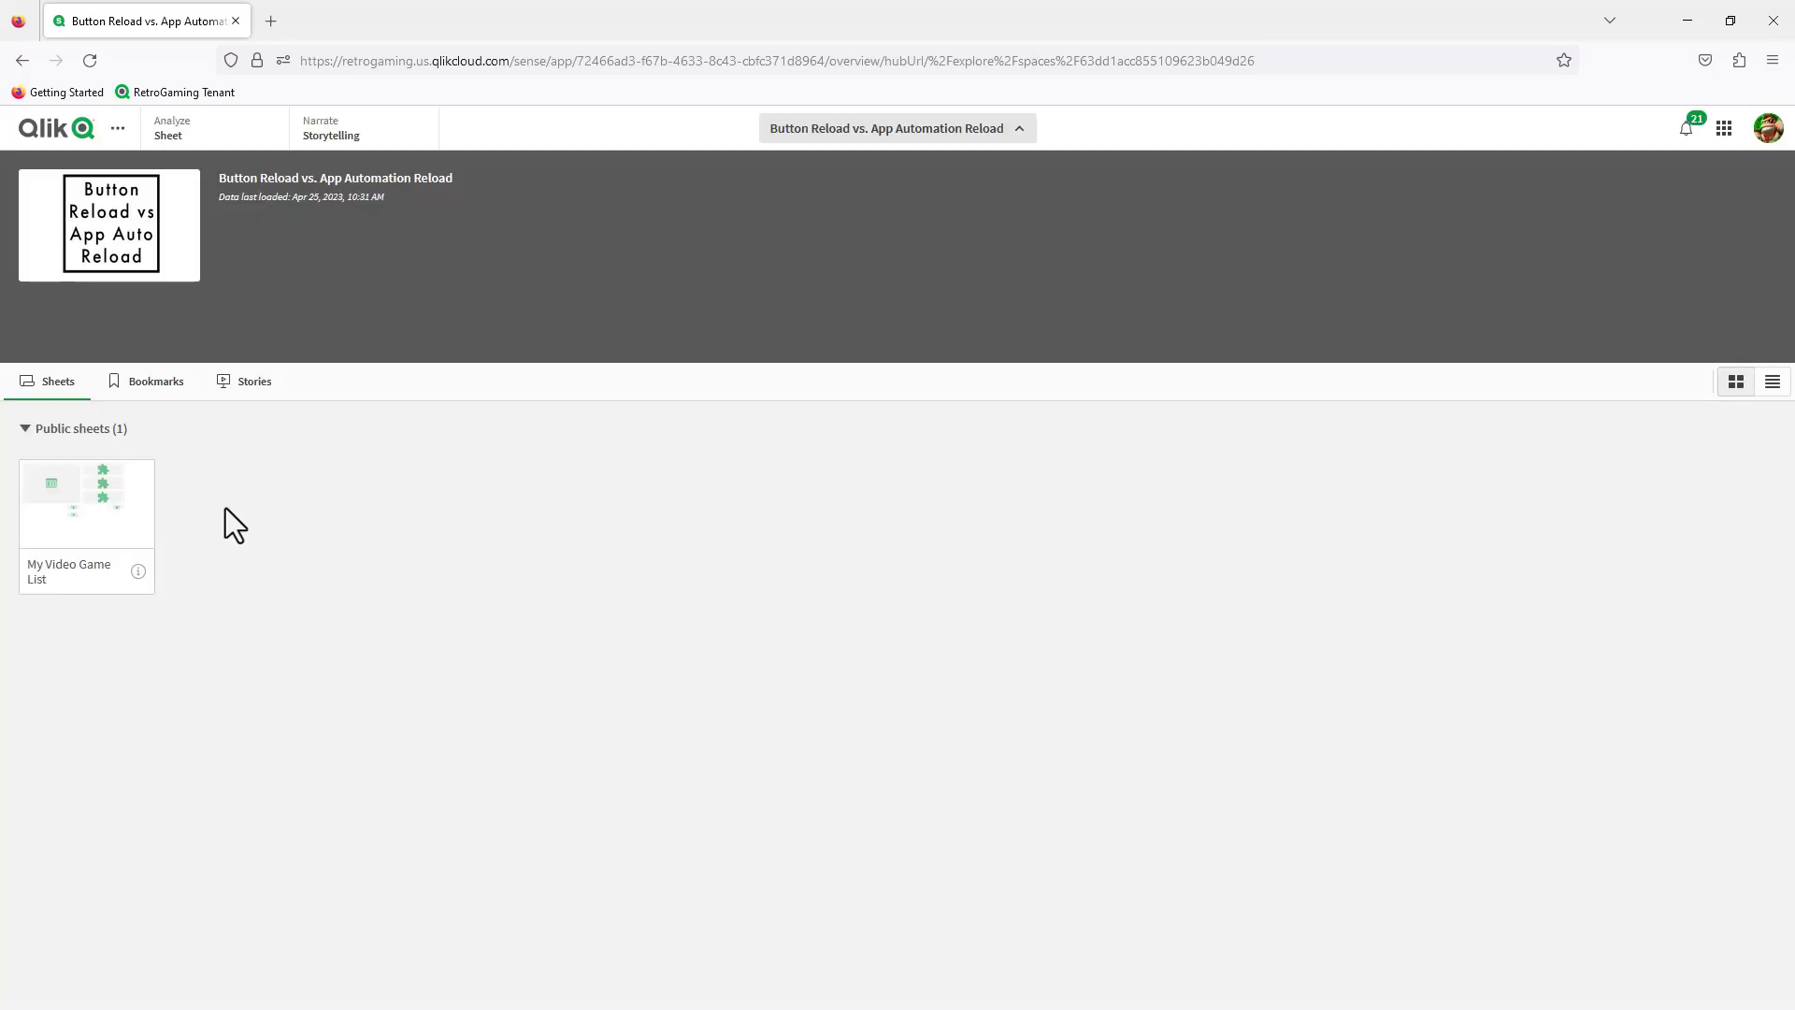
click(124, 531)
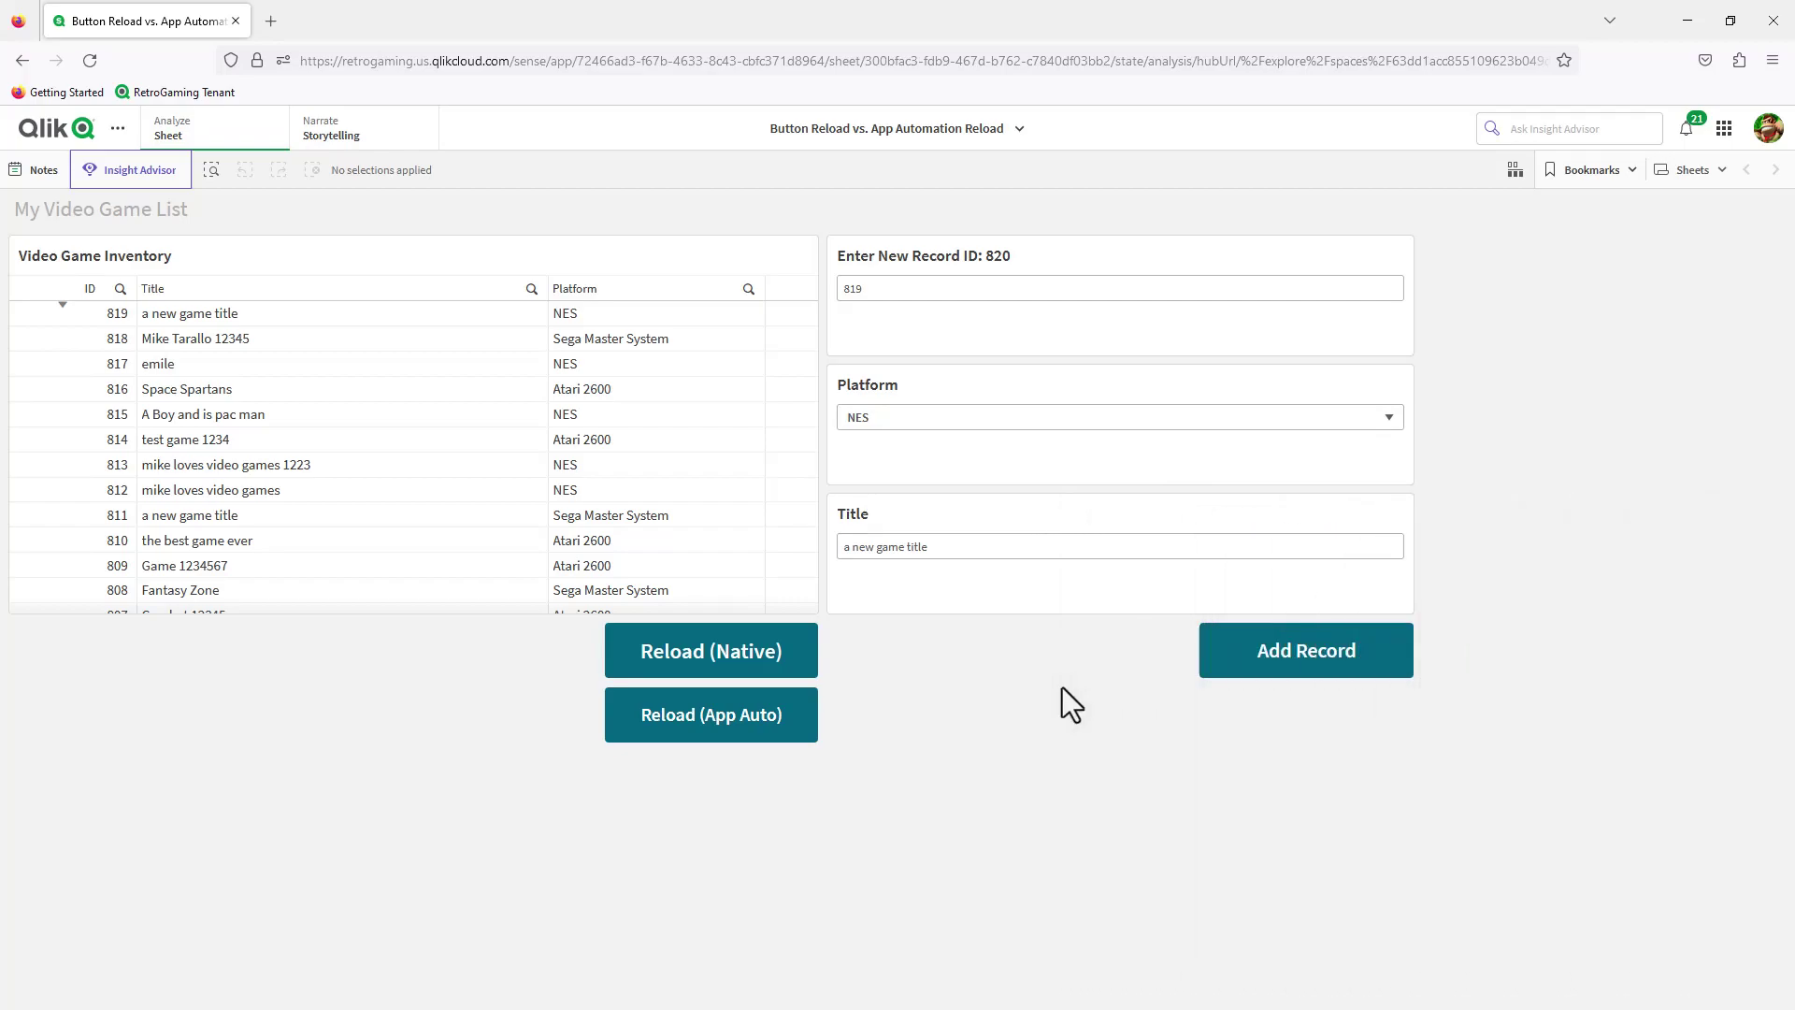
Add a game record with ID 820, platform Atari 2600, and title ending in 123456.
click(950, 288)
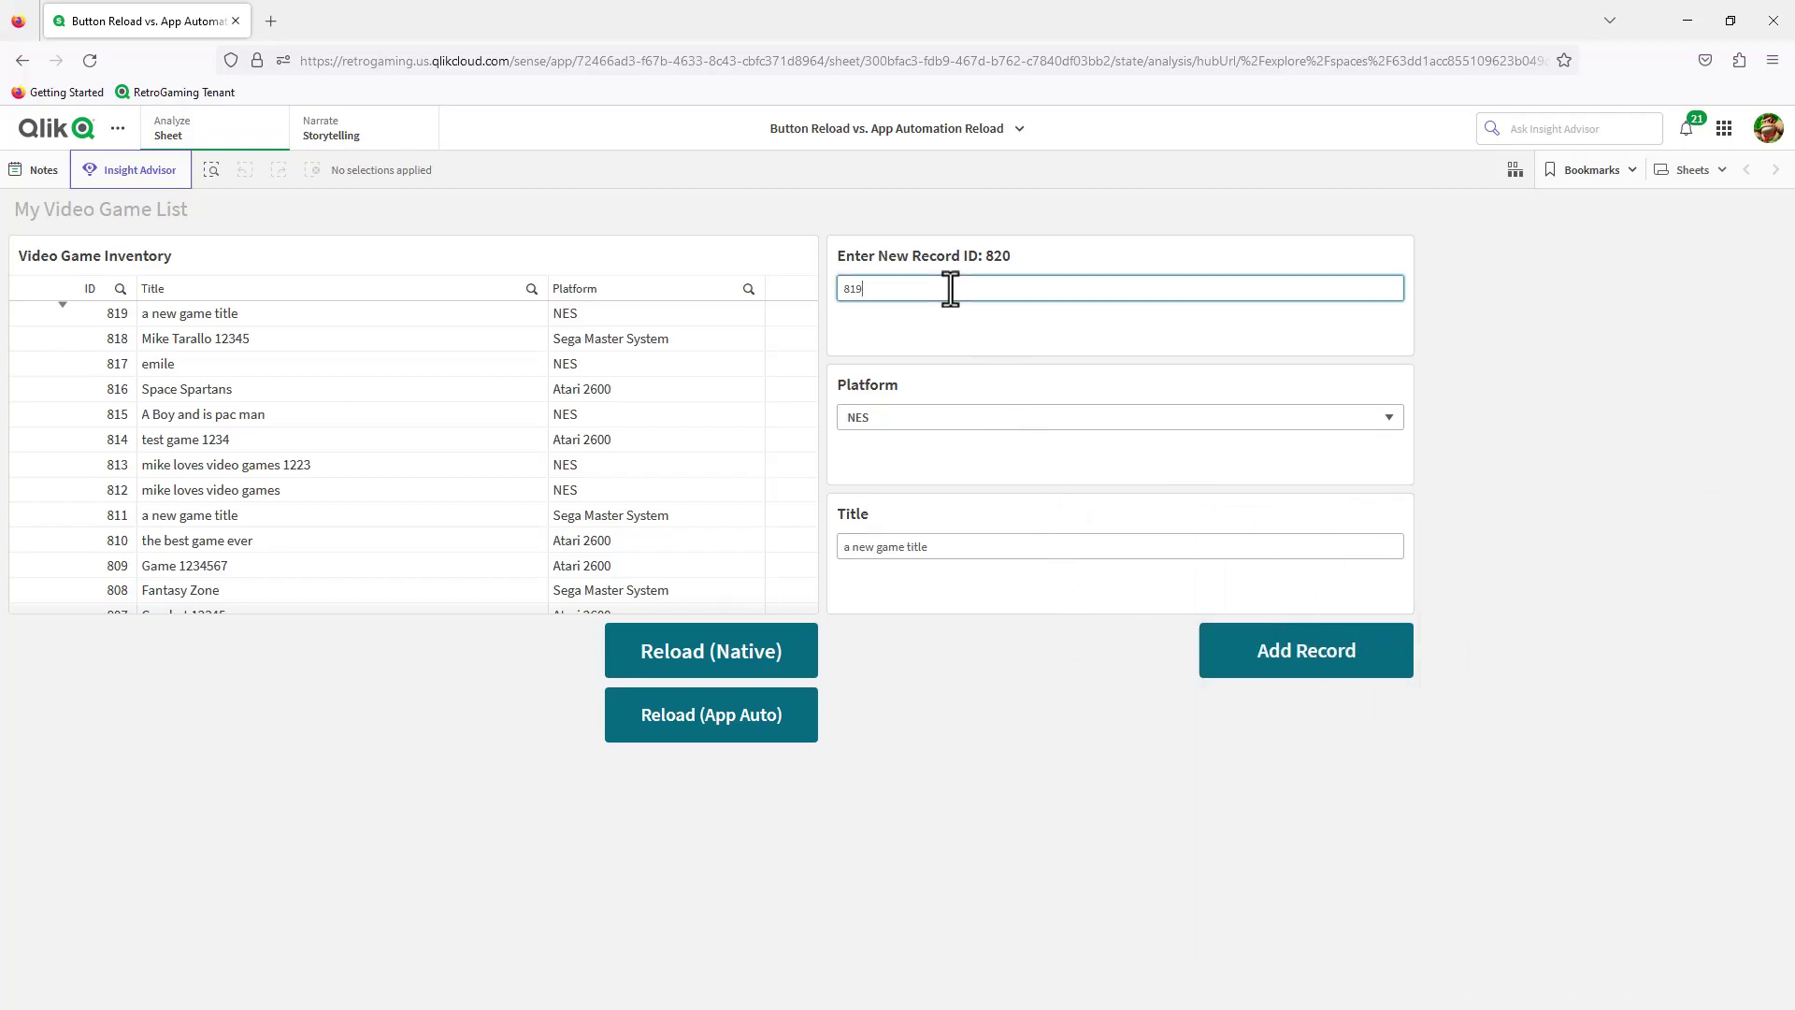
key(BackSpace)
key(BackSpace)
key(BackSpace)
text(820)
click(932, 418)
click(911, 471)
click(963, 547)
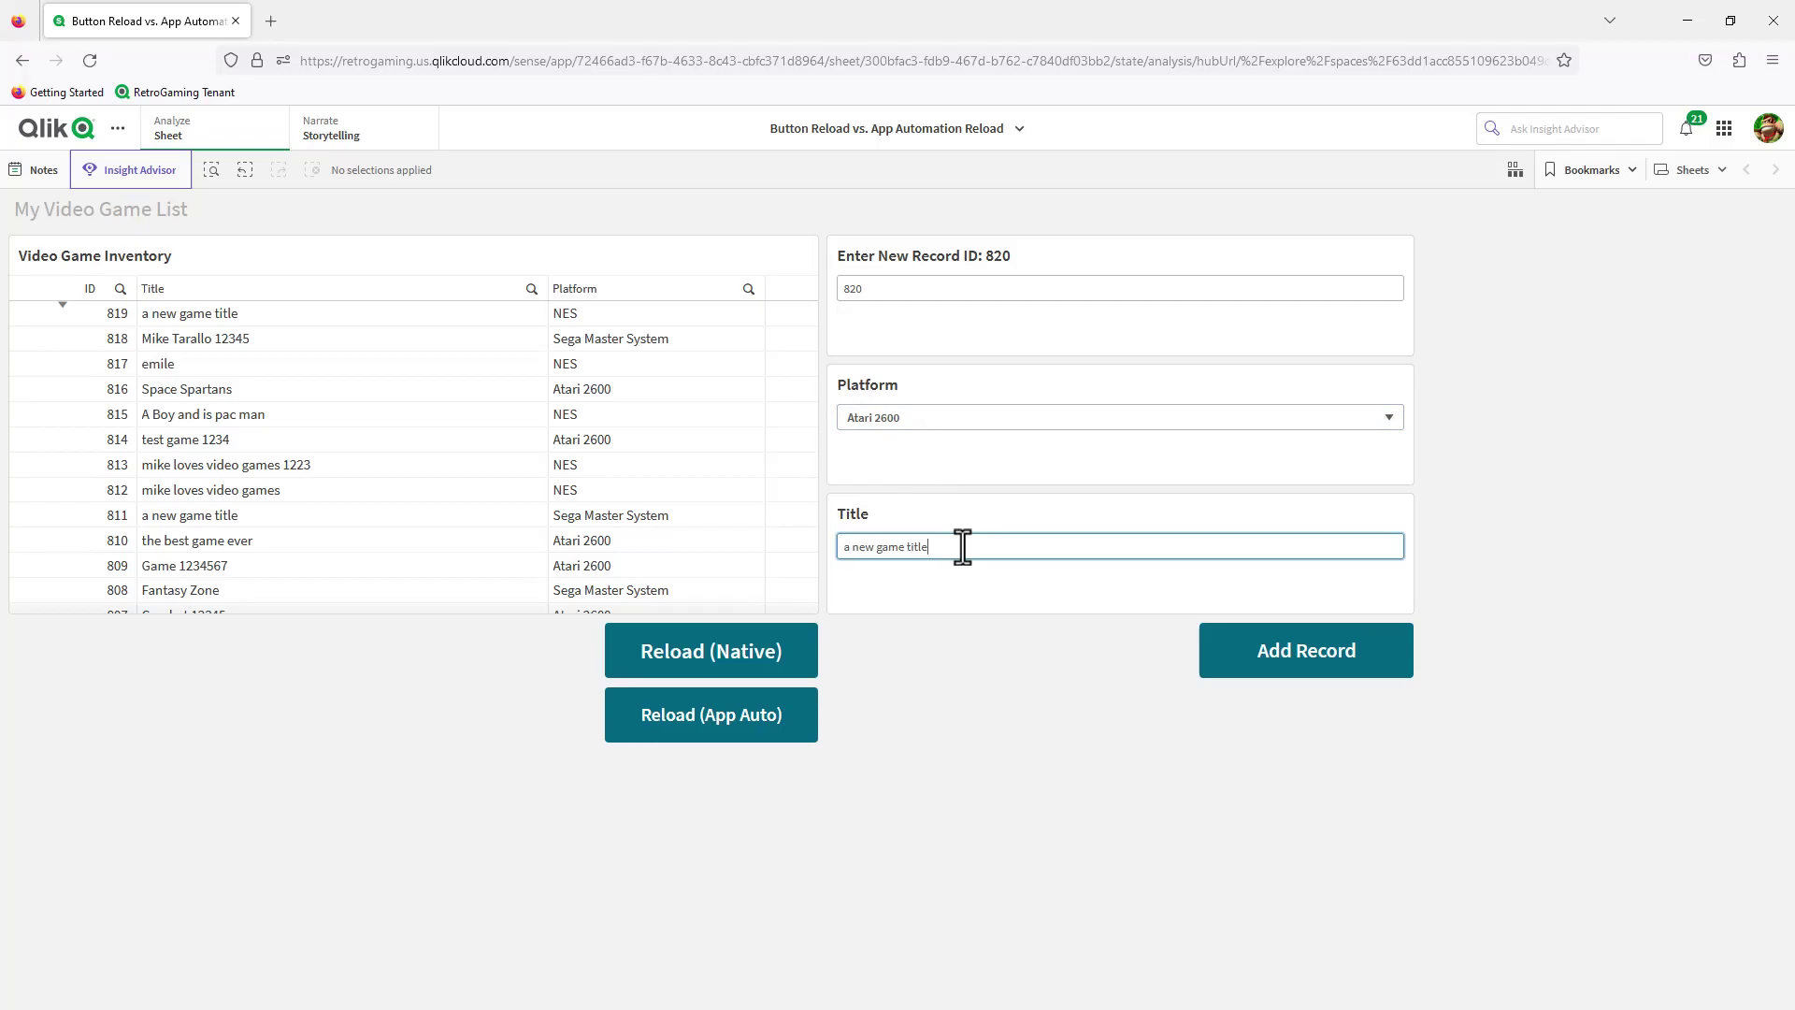
text(123456)
click(1275, 659)
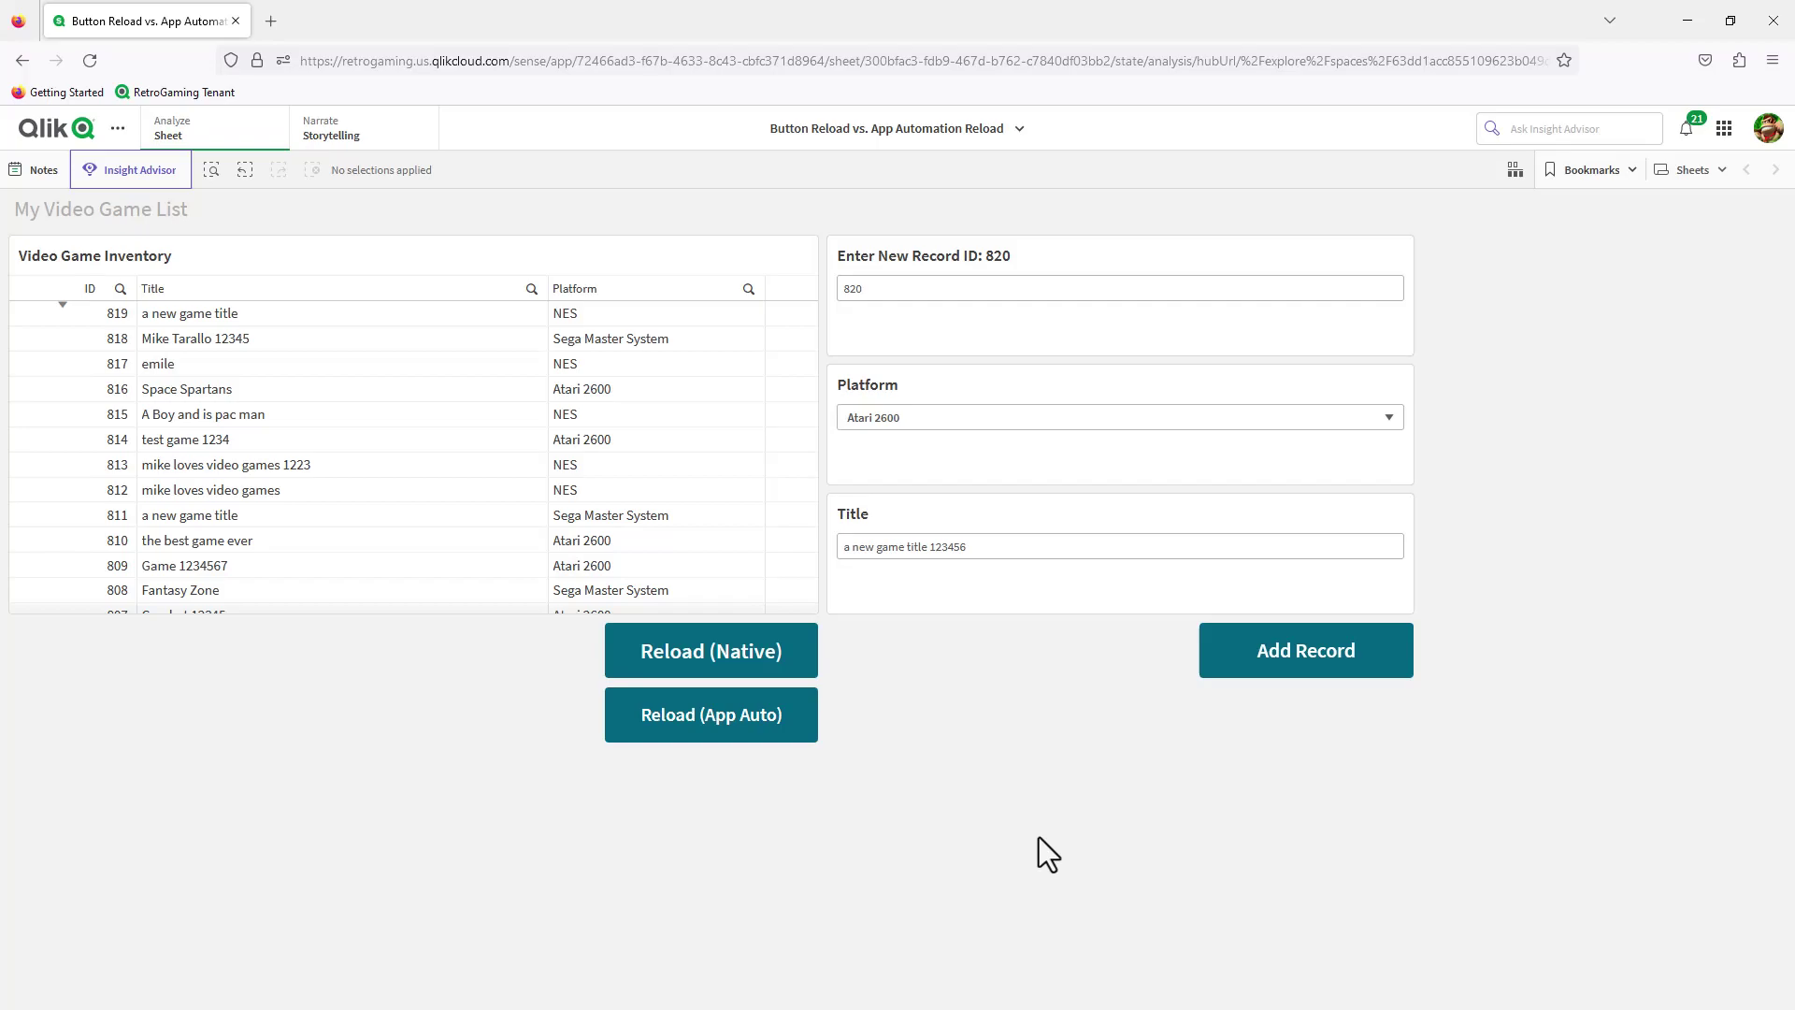
Try Reload (Native), dismiss its Access is denied error, then reload with Reload (App Auto).
click(793, 677)
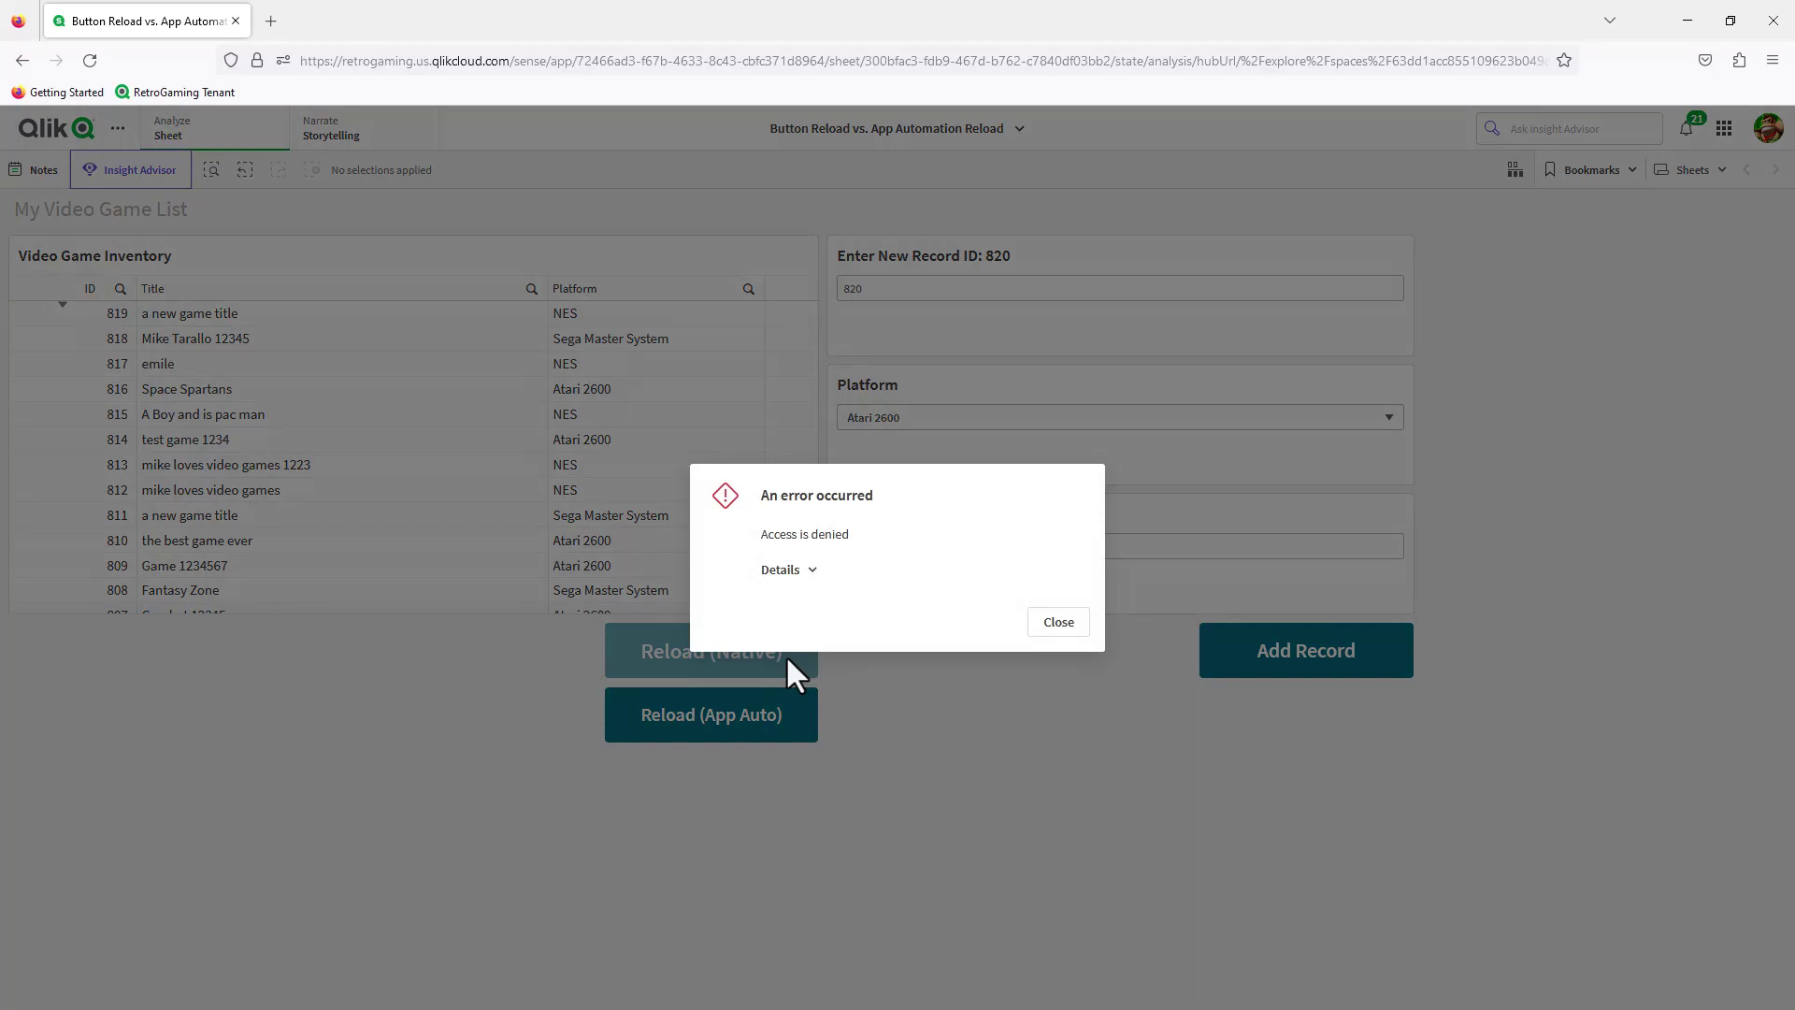
click(1059, 623)
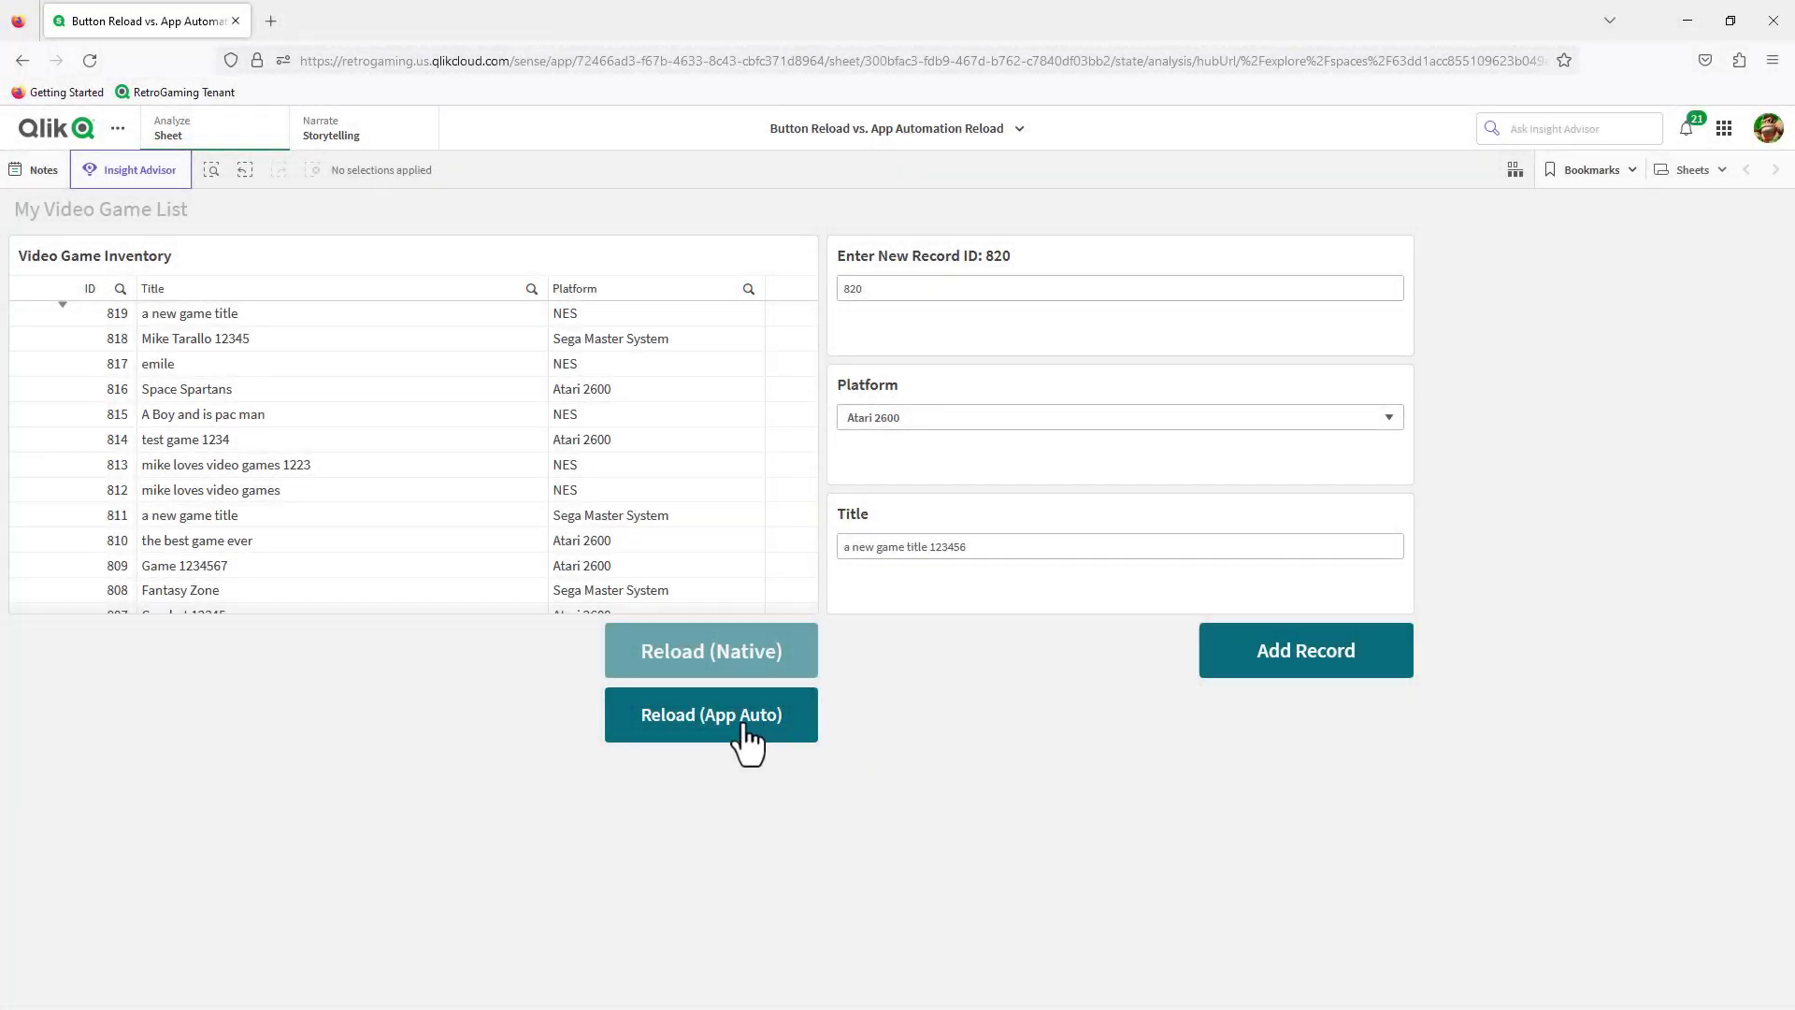
click(746, 739)
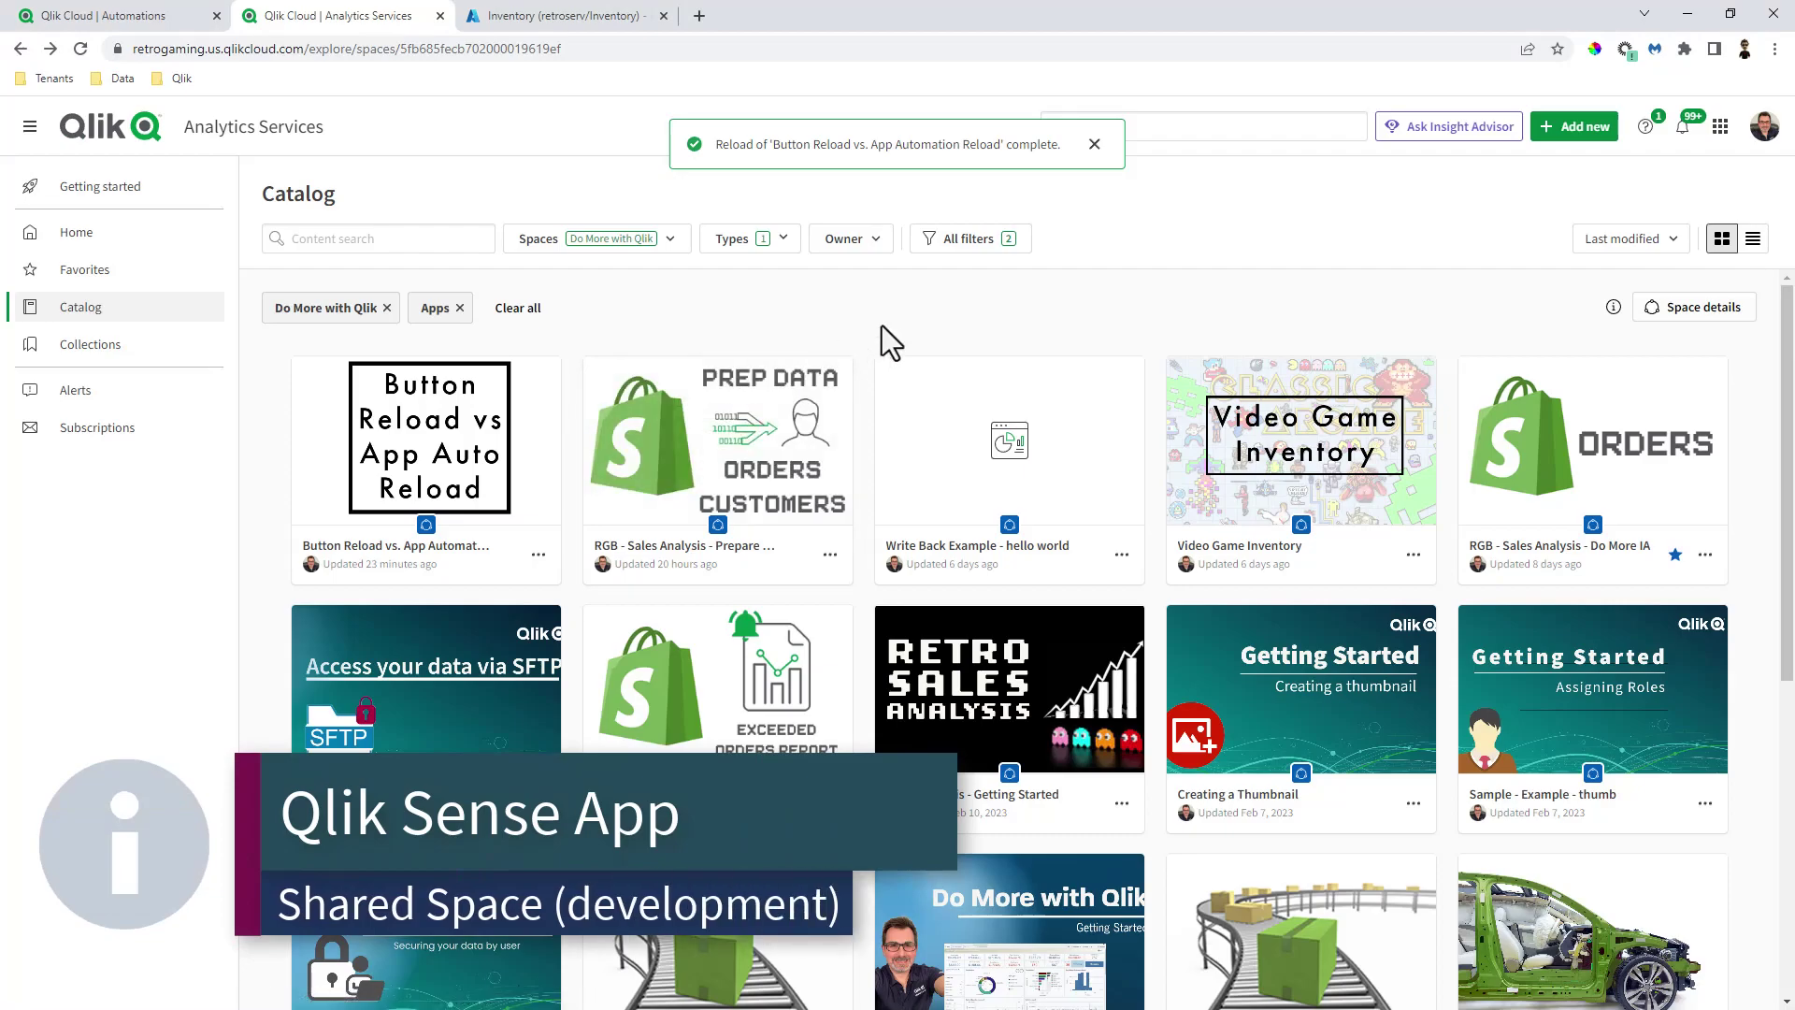
Open the development-space copy of the app and edit its My Video Game List sheet.
mouse_move(438, 458)
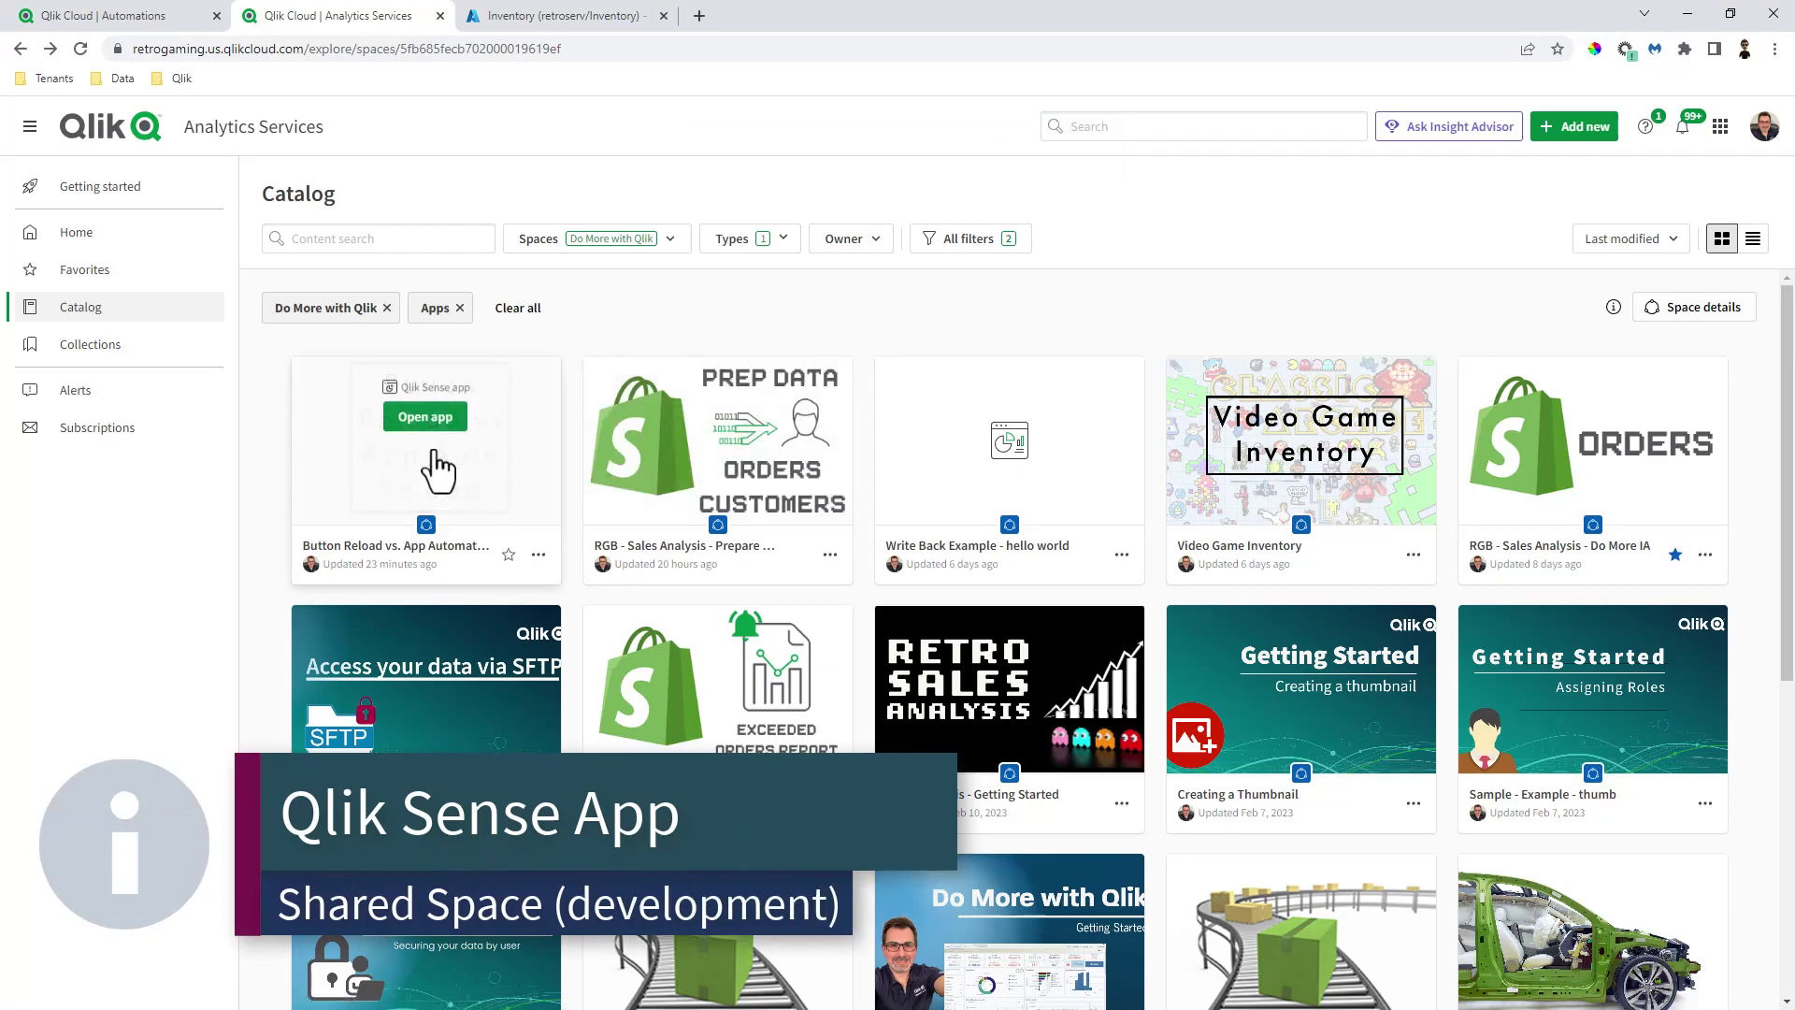
click(427, 455)
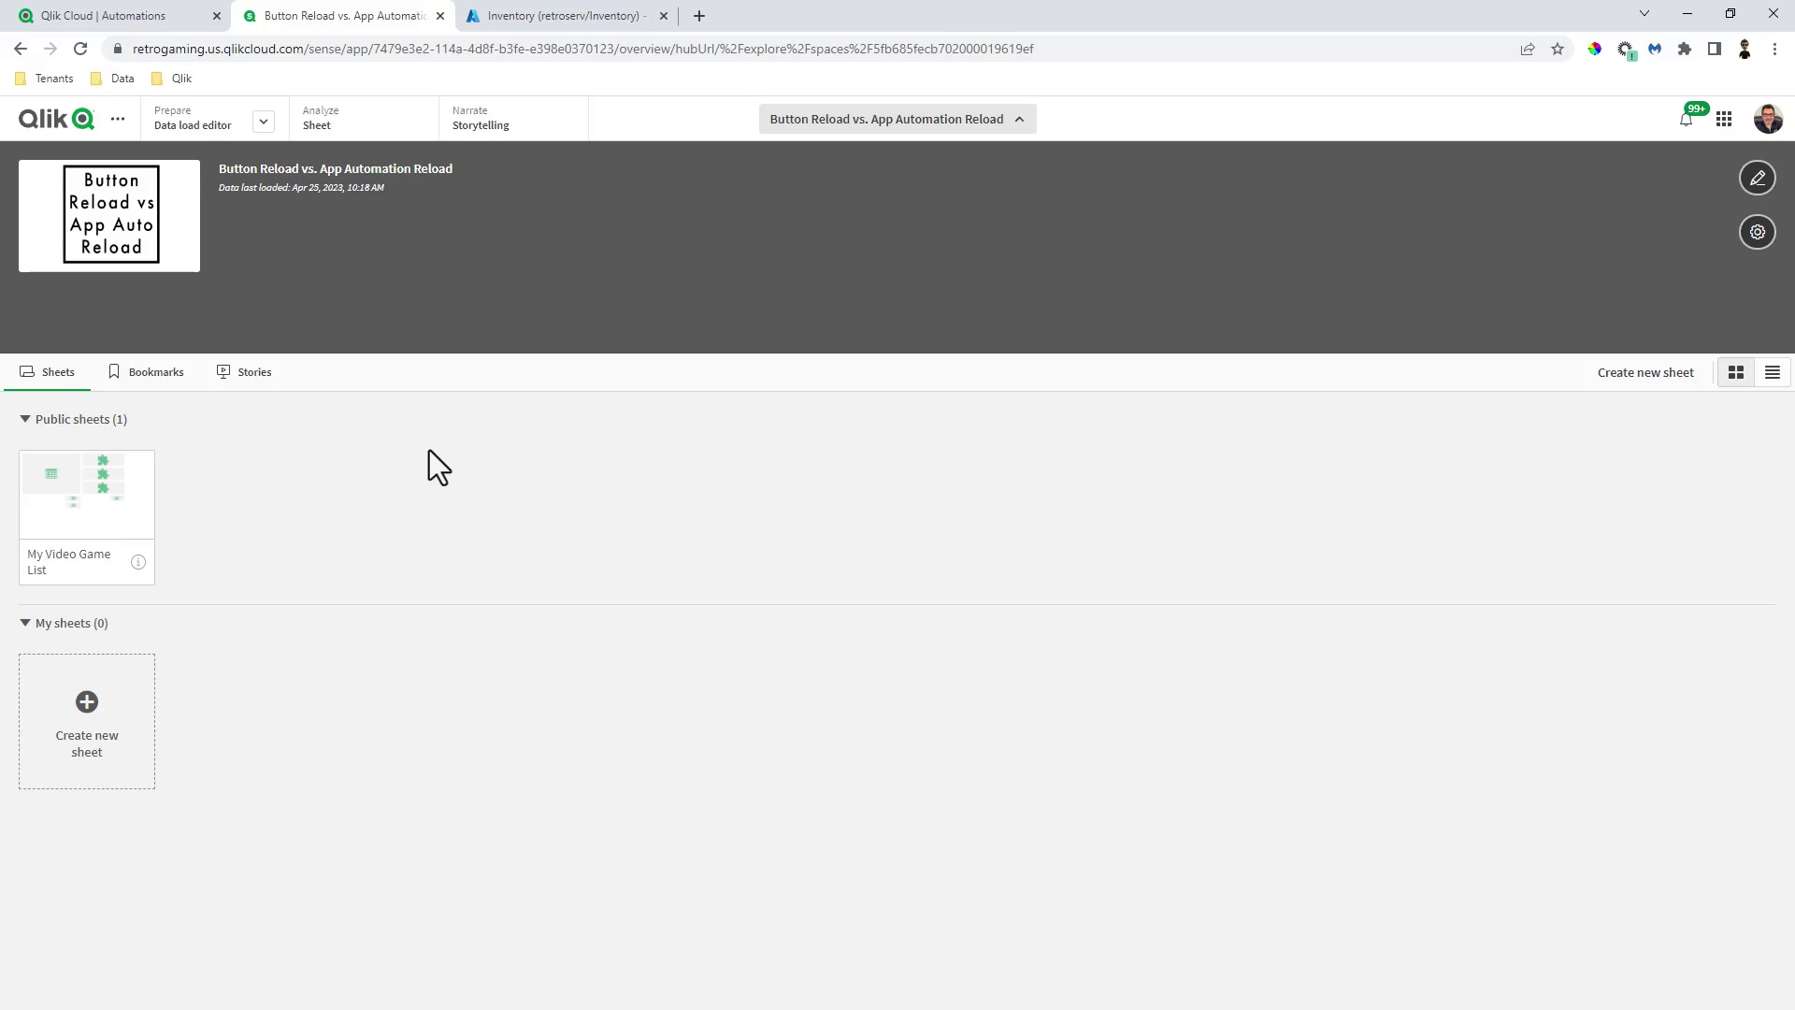
right_click(123, 514)
click(145, 532)
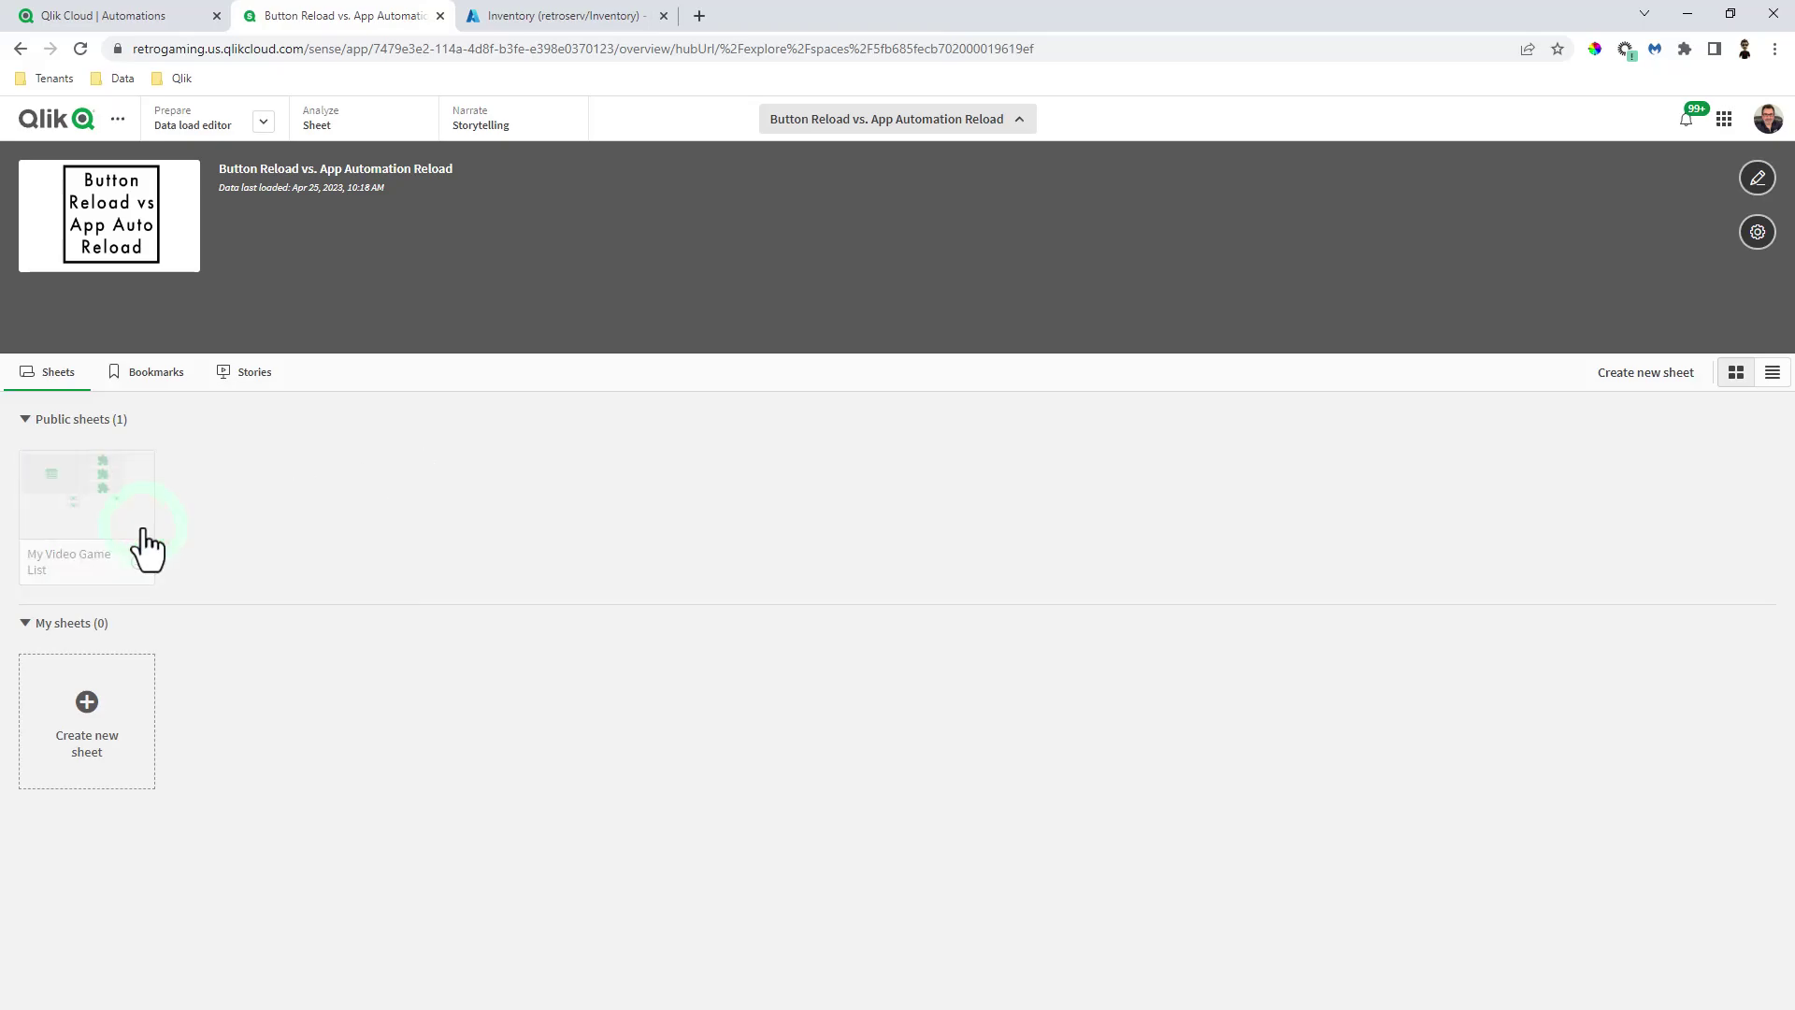
click(112, 725)
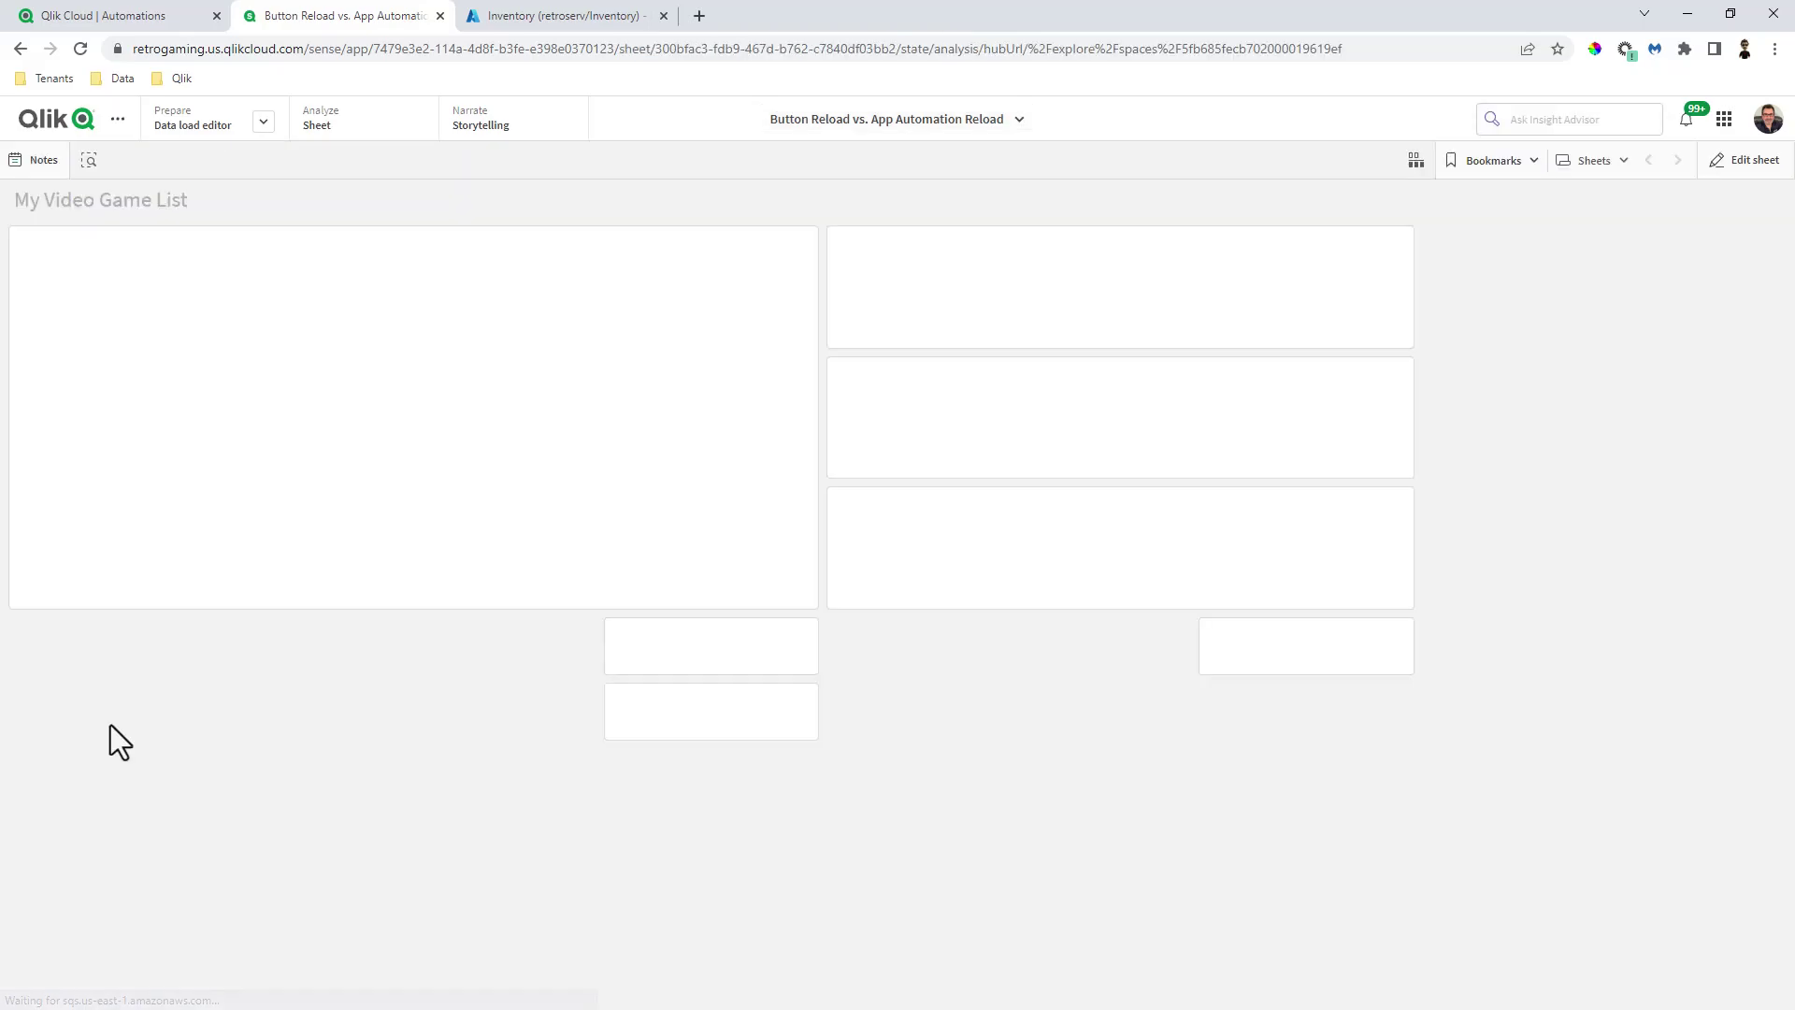
click(1749, 169)
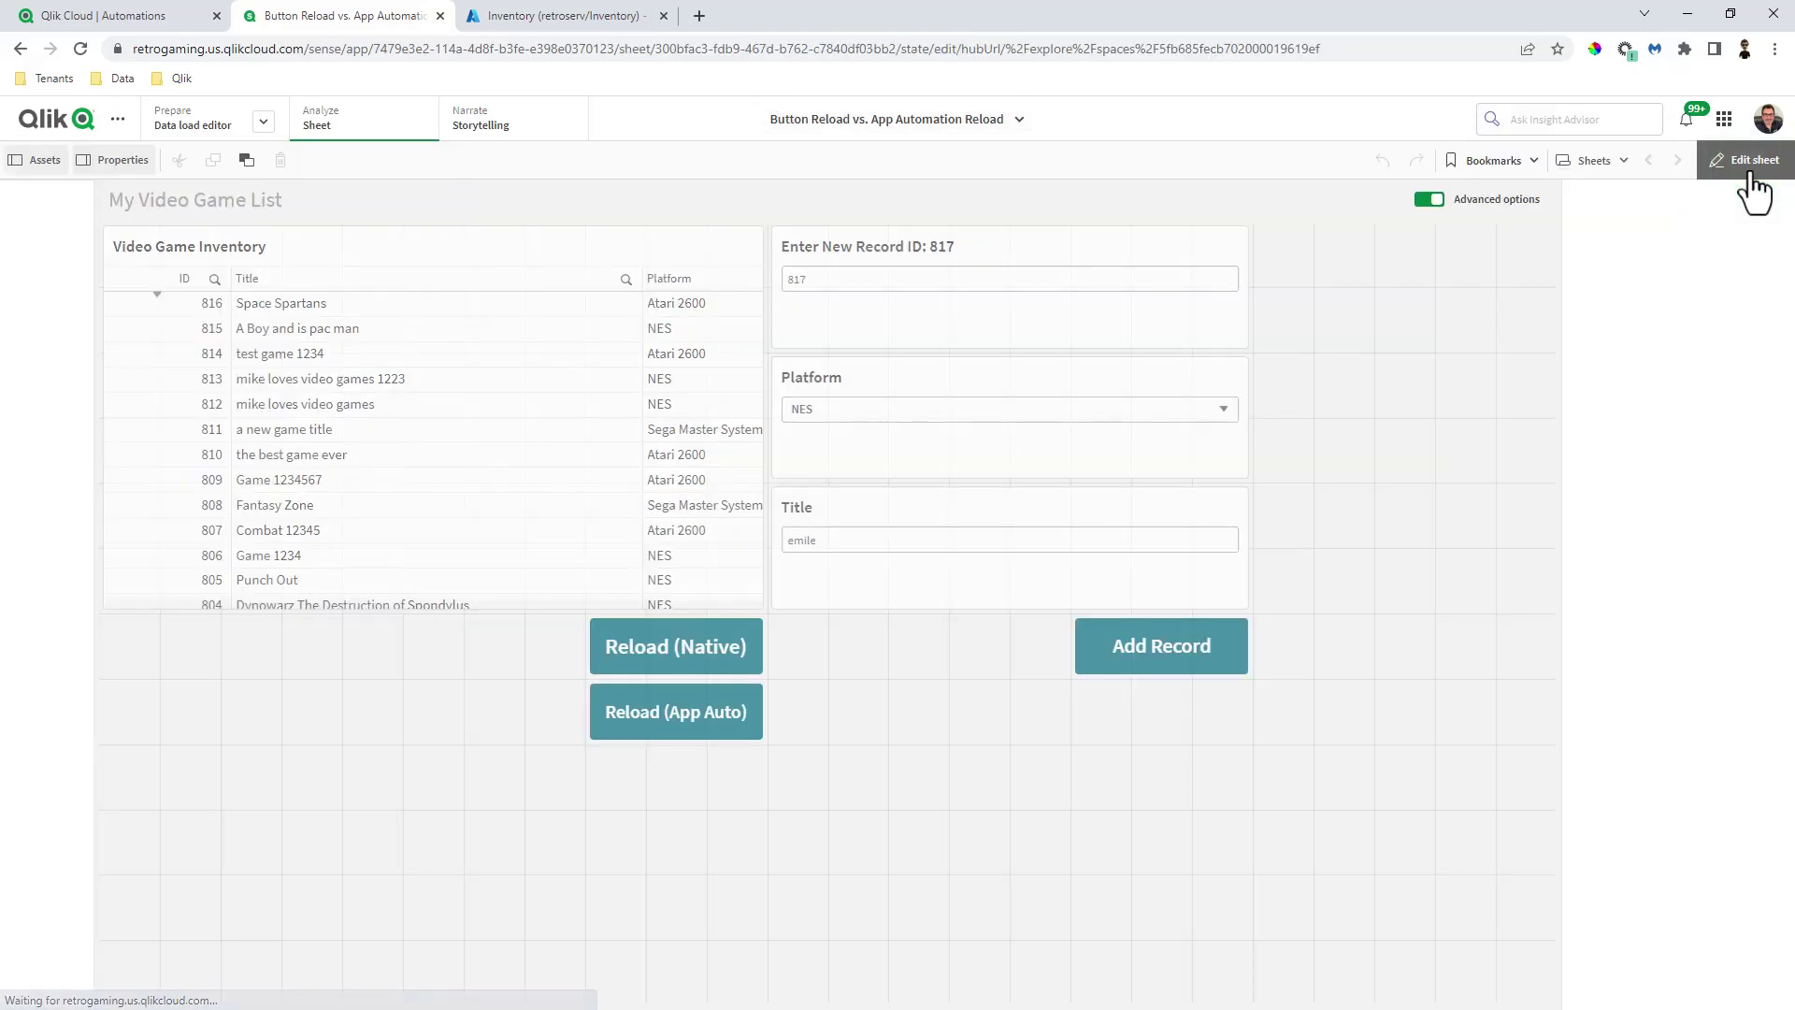
Verify Reload (Native) uses the Reload data action and Reload (App Auto) uses Execute automation.
click(738, 666)
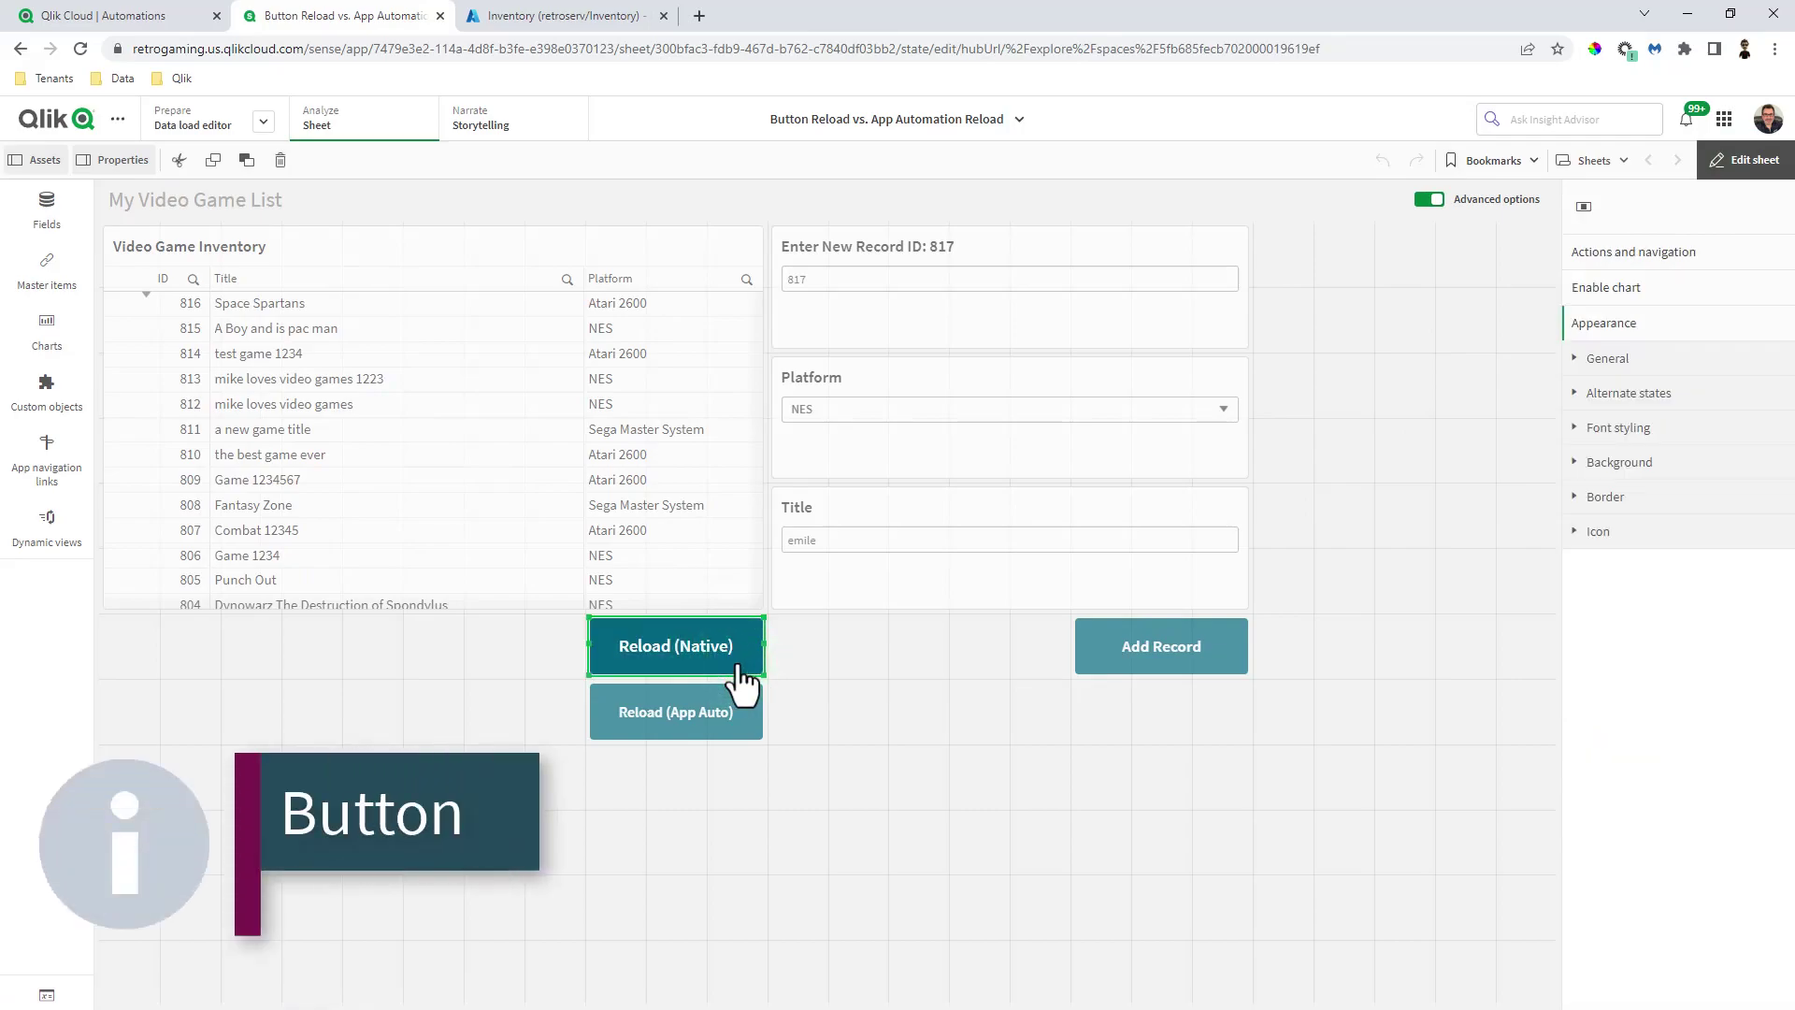
click(1636, 254)
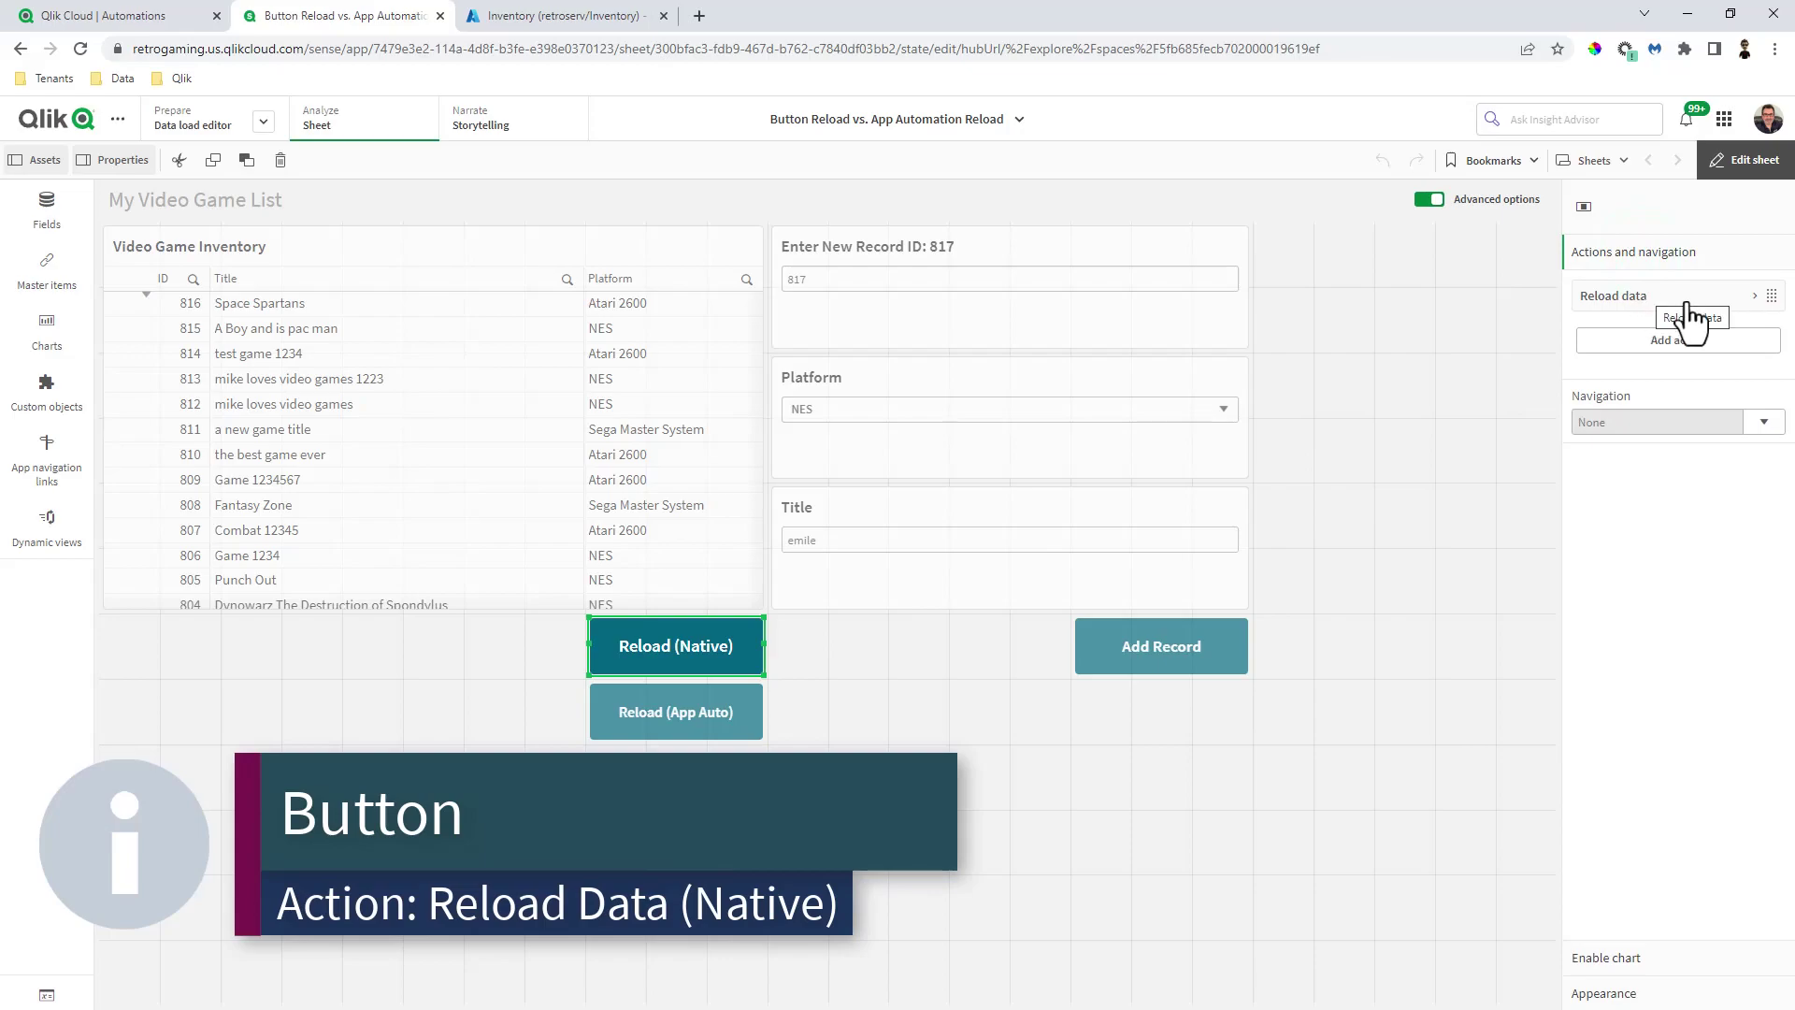
click(1678, 297)
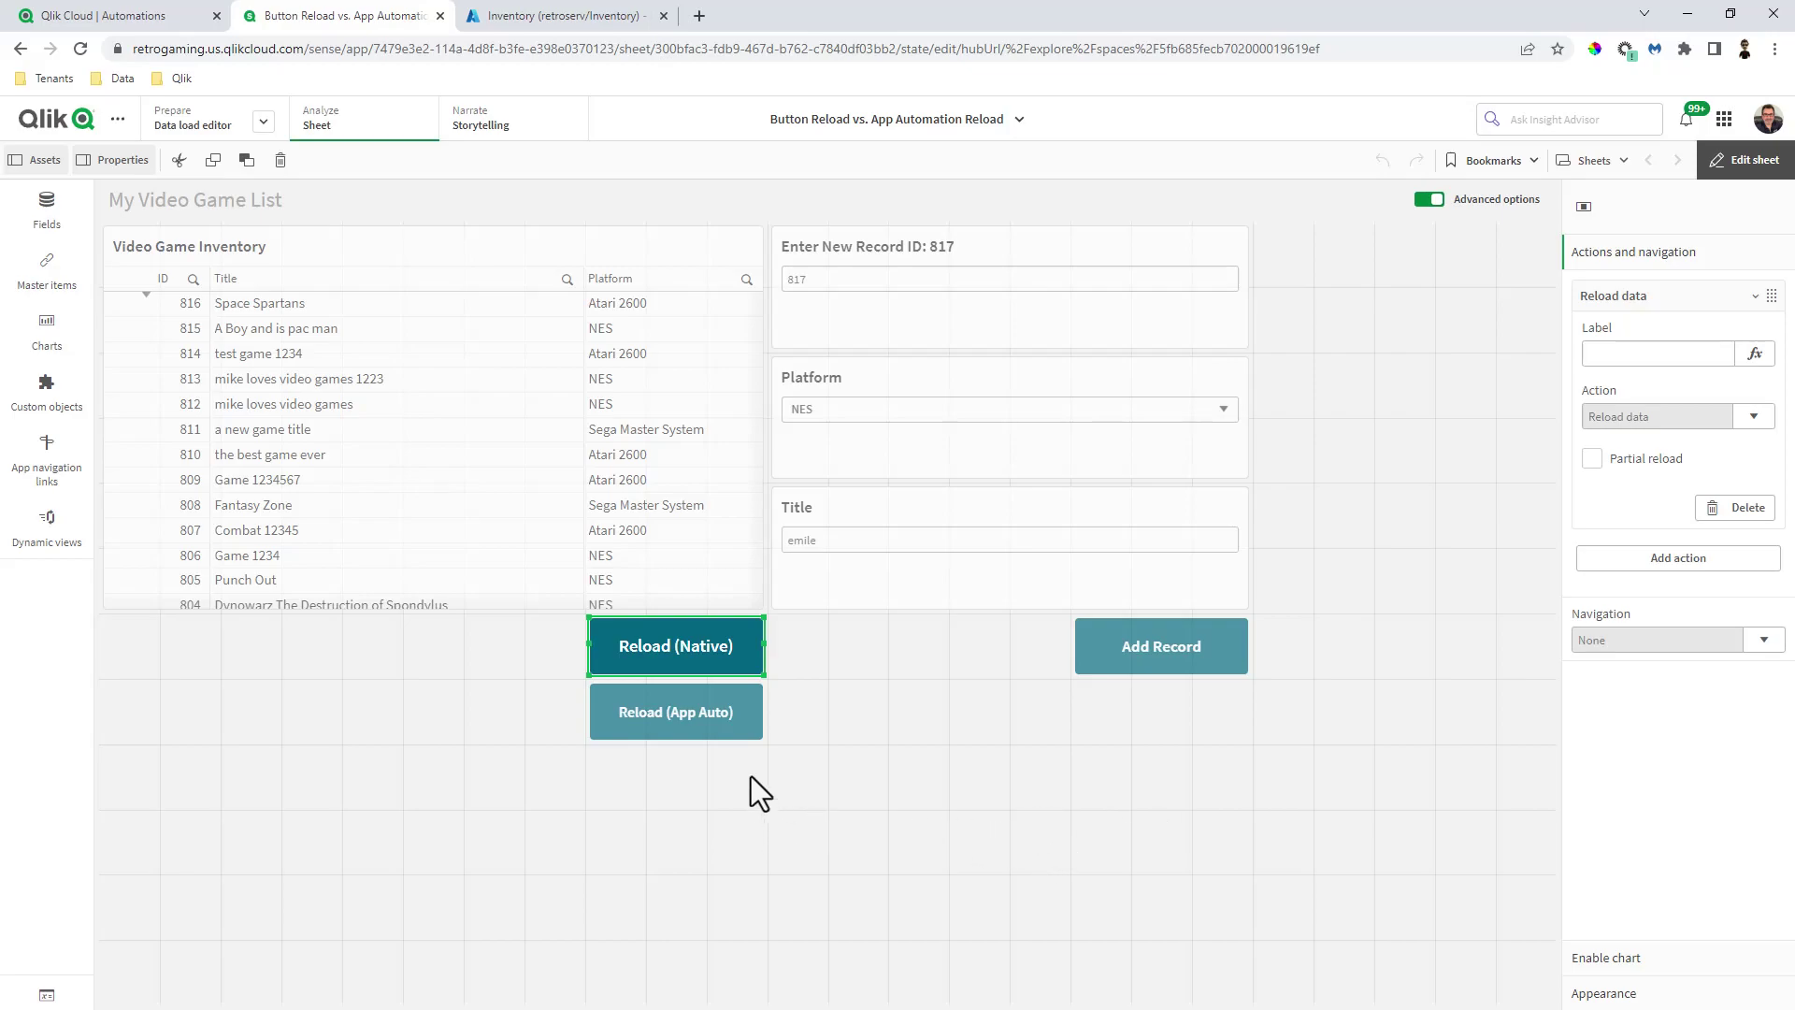
click(726, 731)
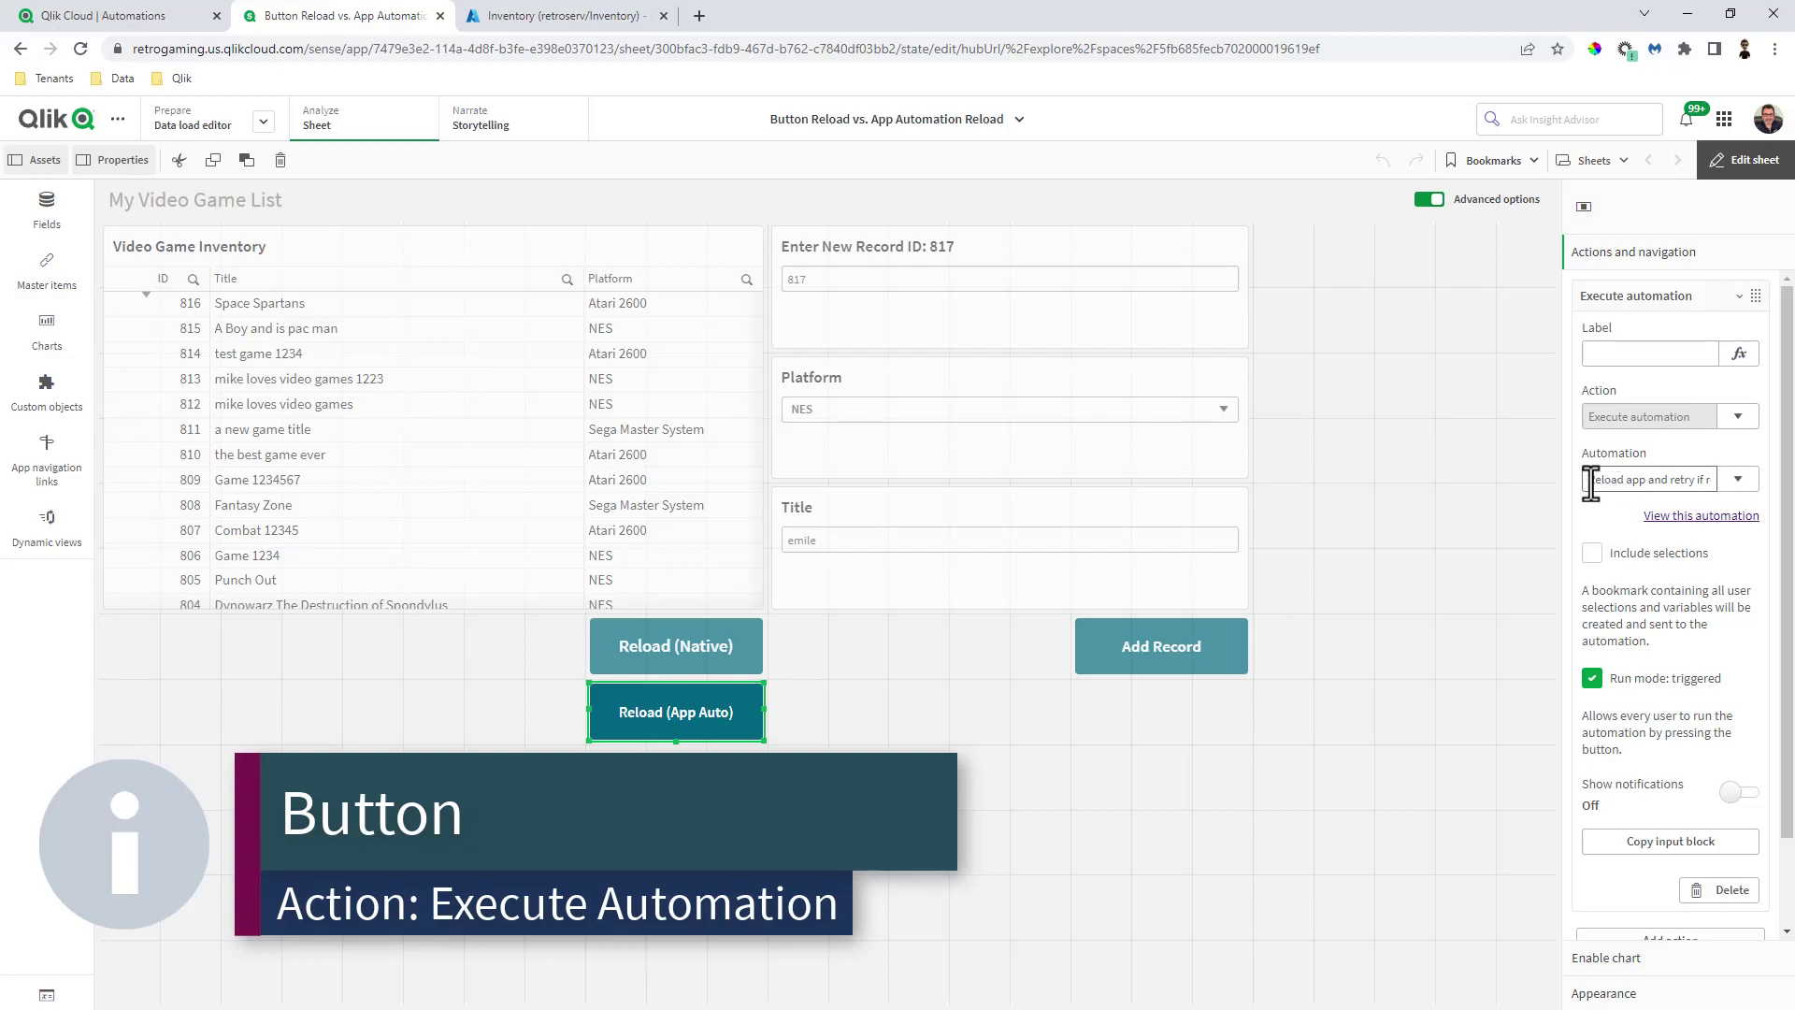
drag(1591, 483, 1718, 494)
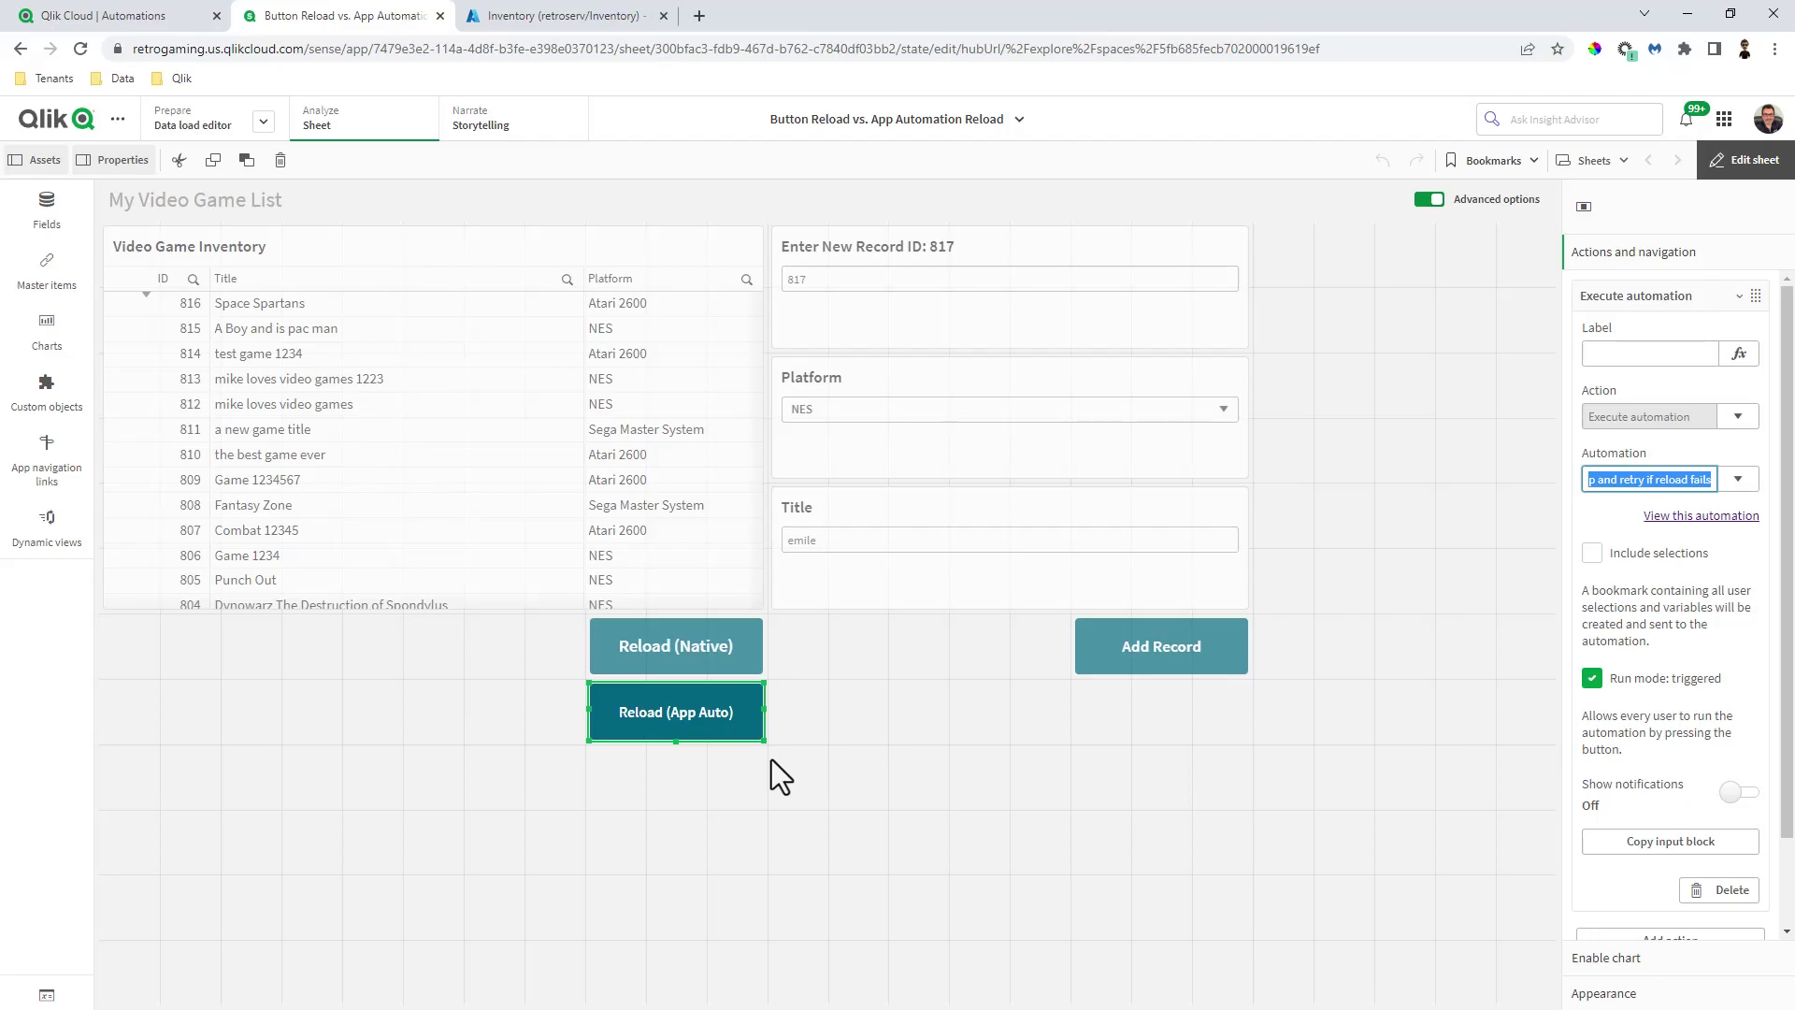
click(120, 23)
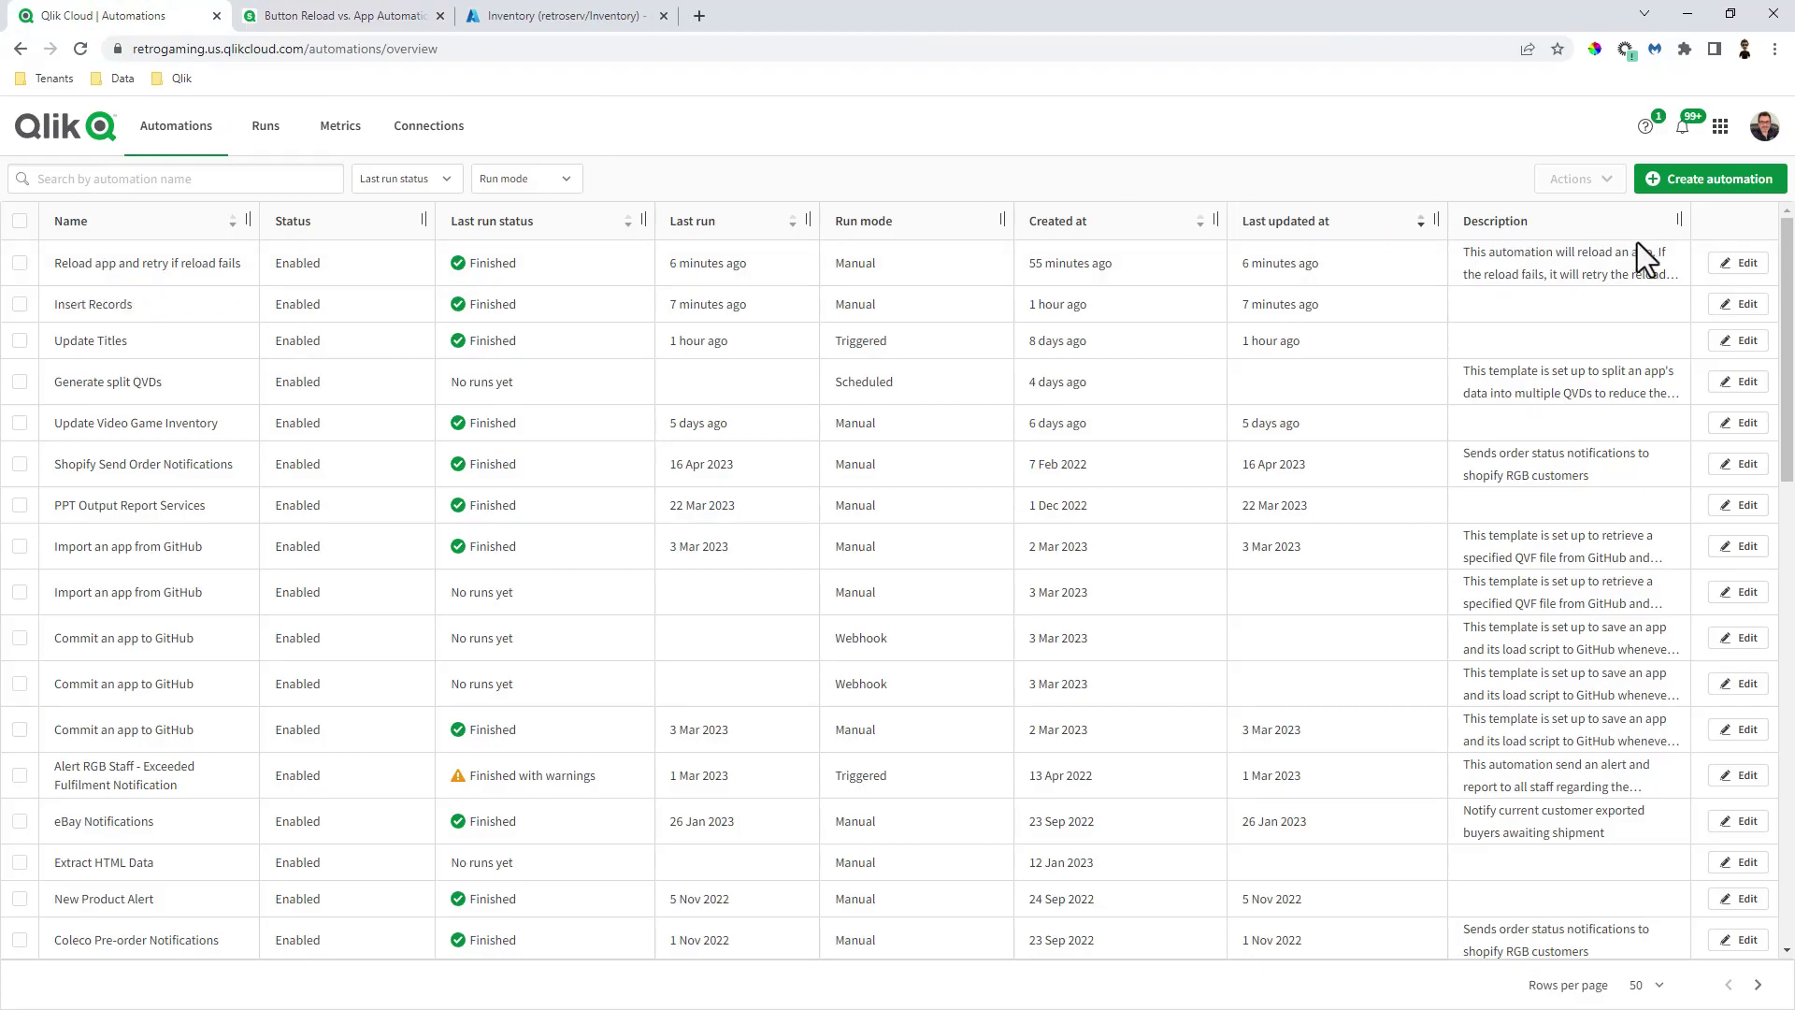
Edit the Reload app and retry if reload fails automation and inspect its Do Reload block.
click(1739, 265)
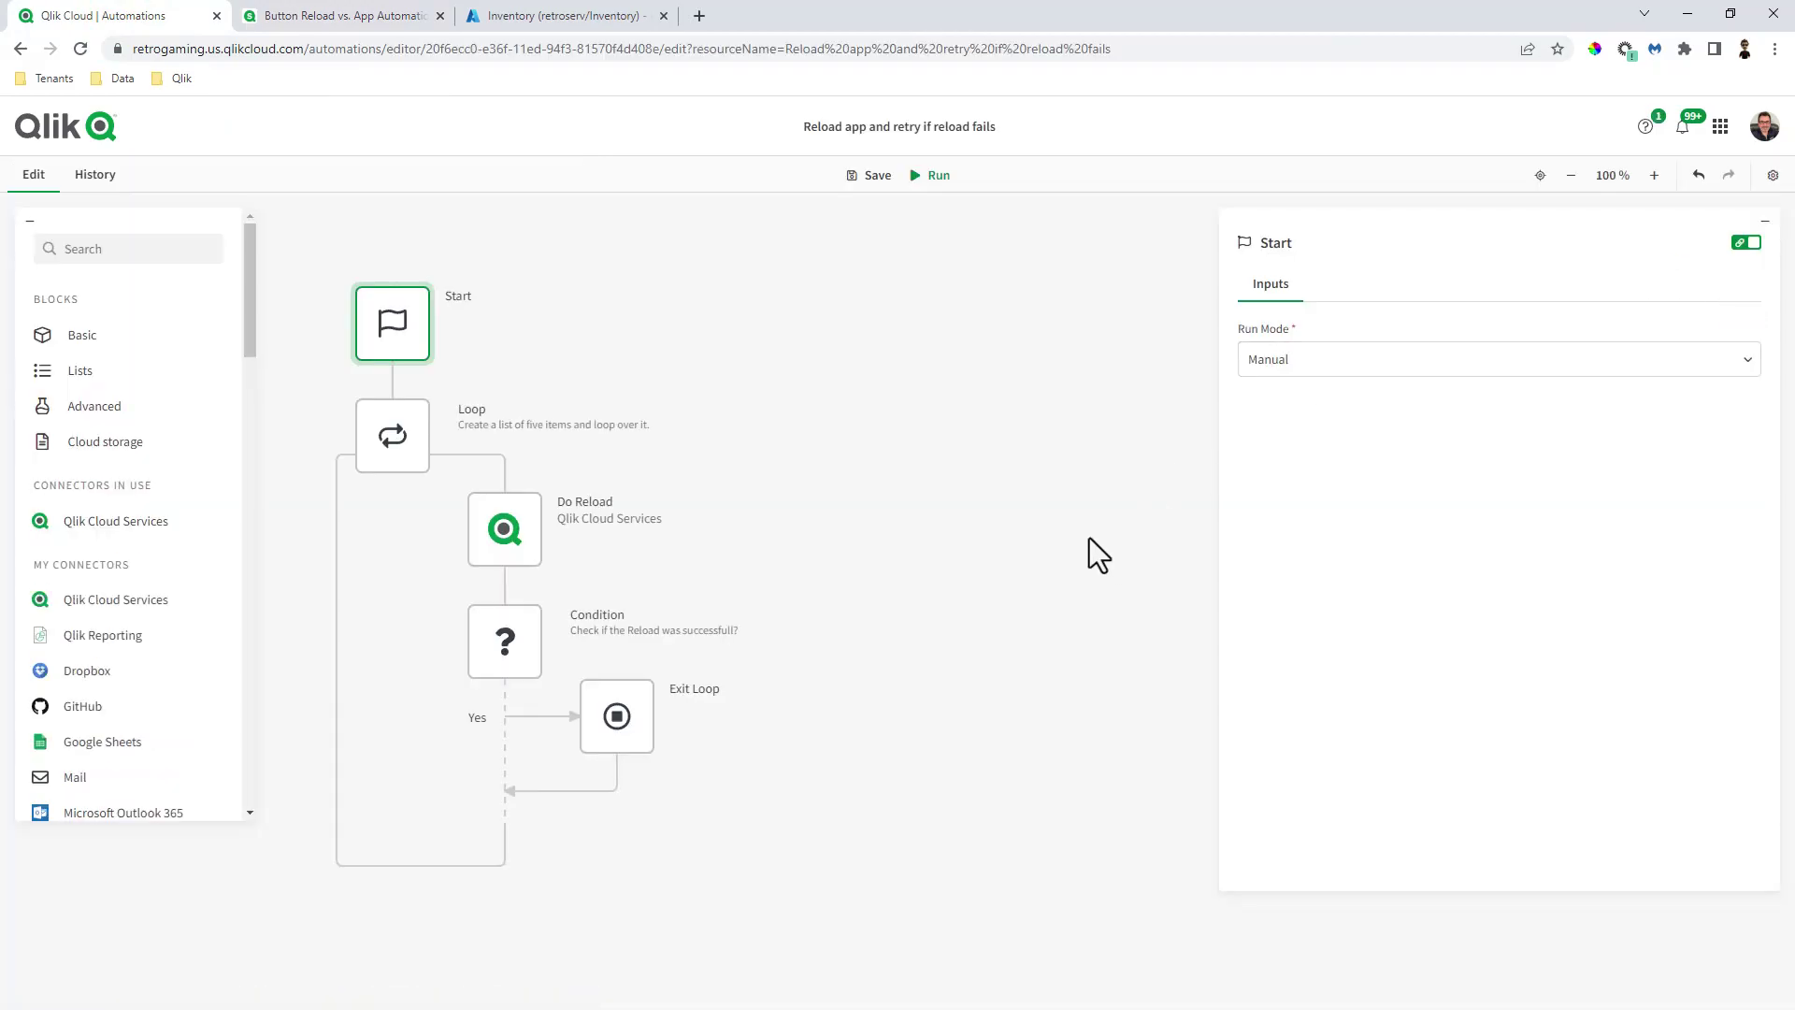
mouse_move(537, 513)
click(519, 543)
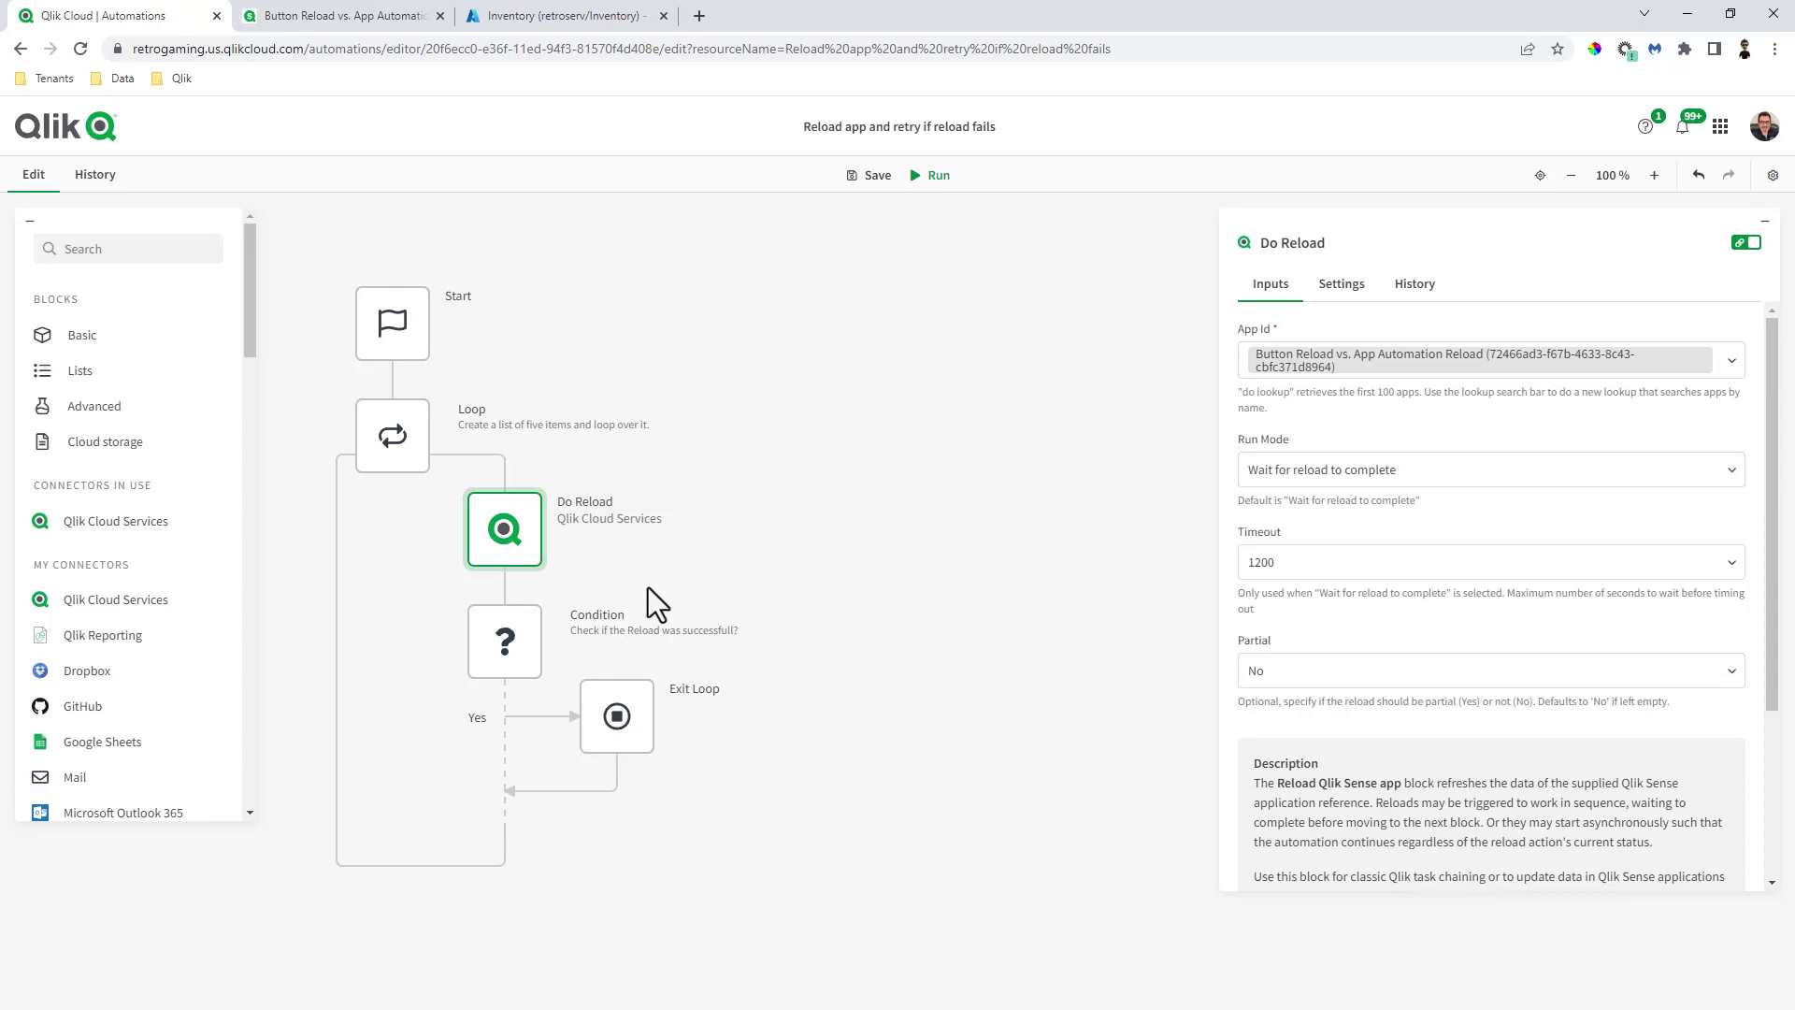
Create a new automation from the 'Reload app and retry if reload fails' template.
click(1720, 127)
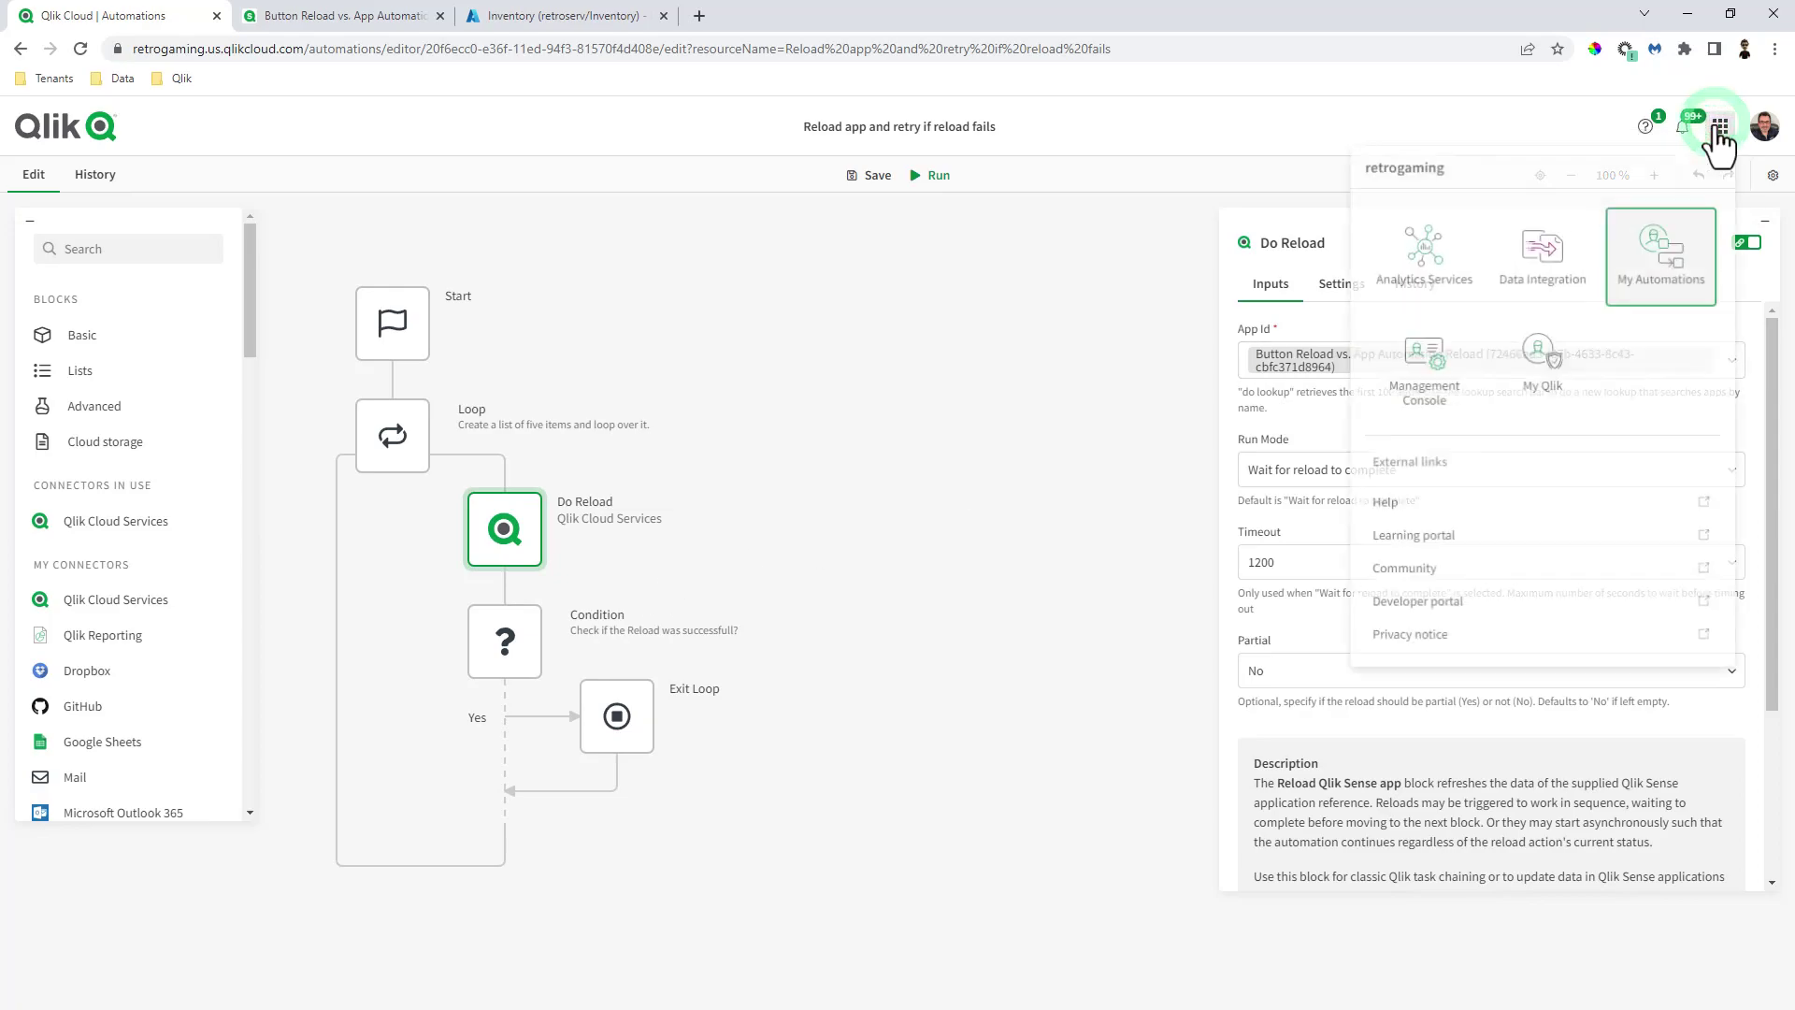
click(1662, 285)
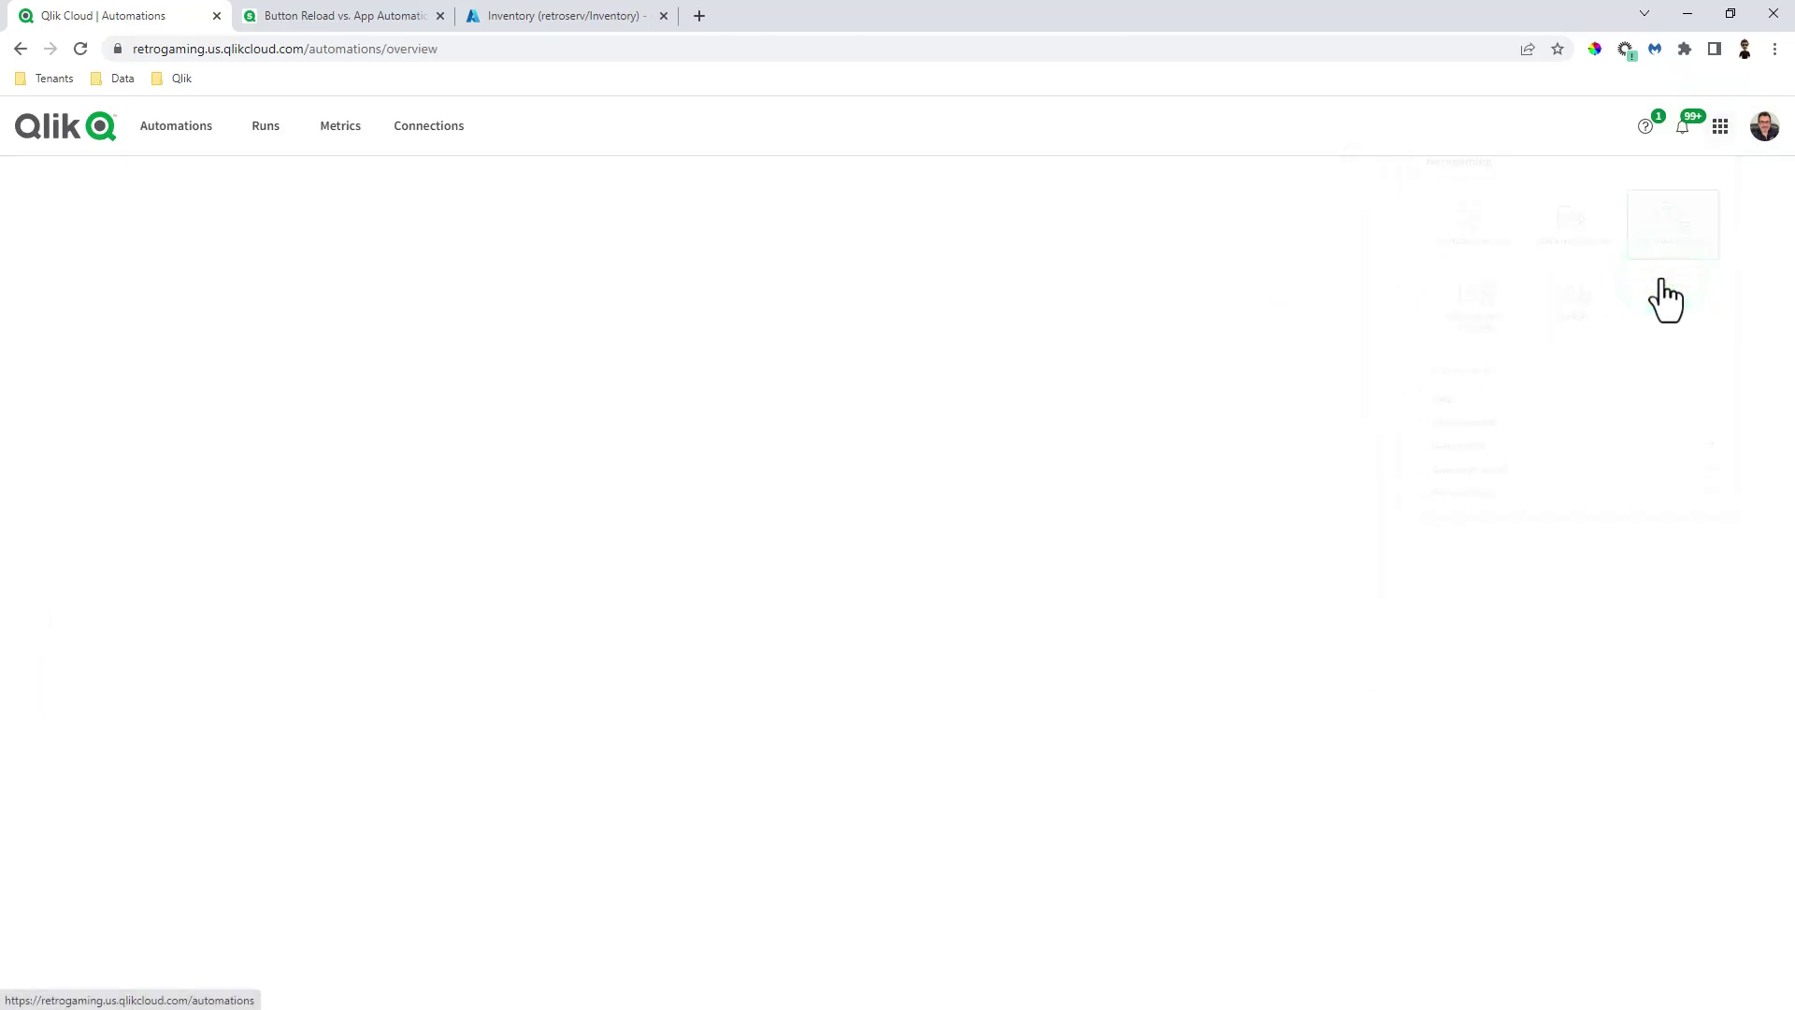
click(1660, 183)
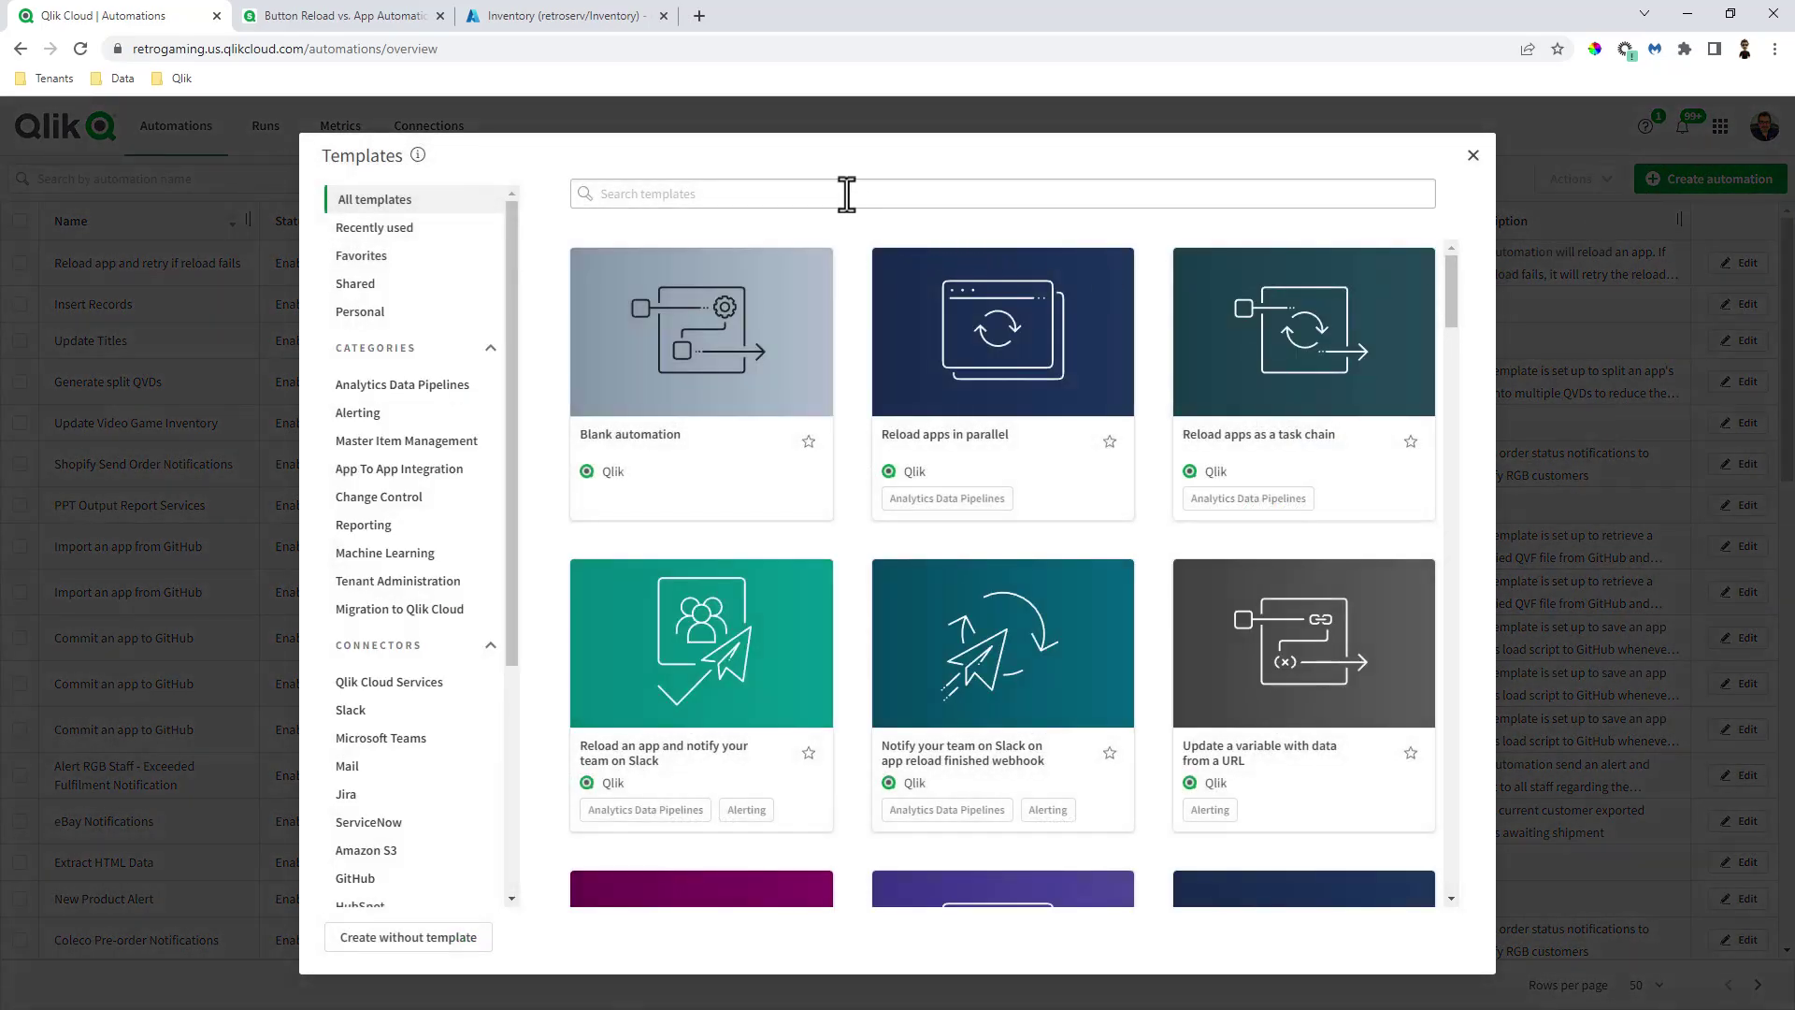
click(846, 193)
text(reload)
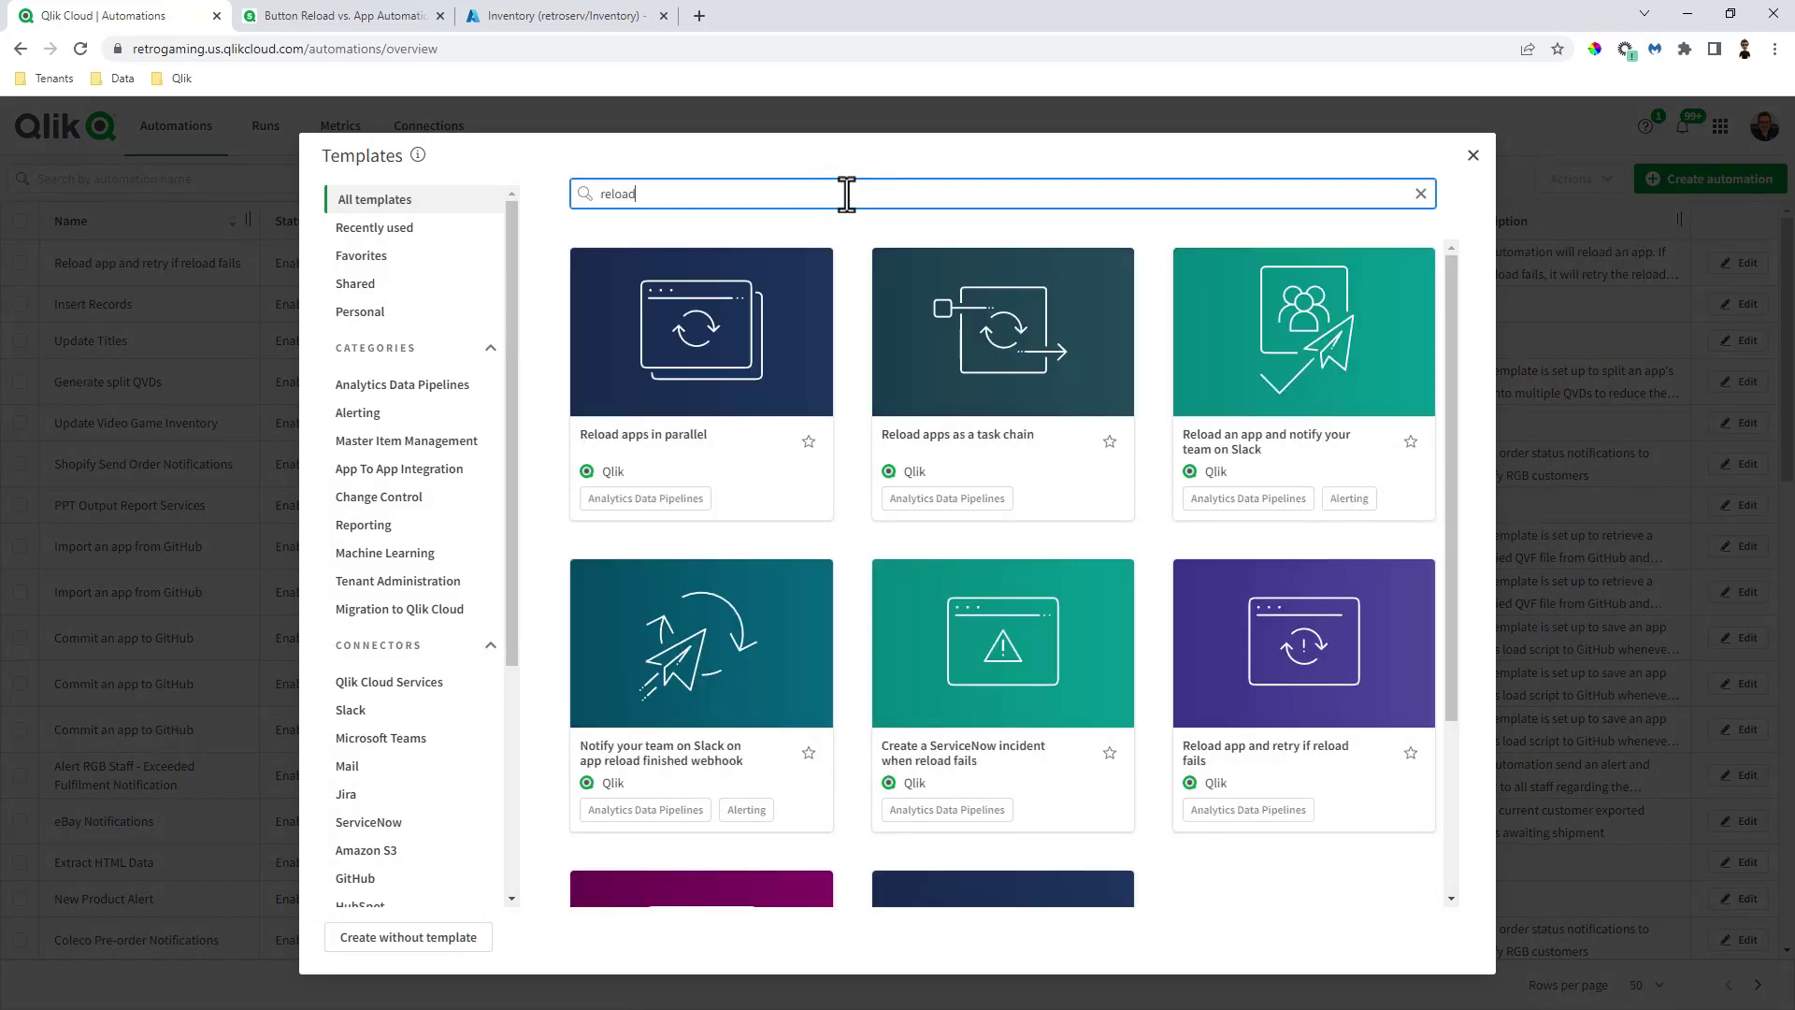
mouse_move(1274, 740)
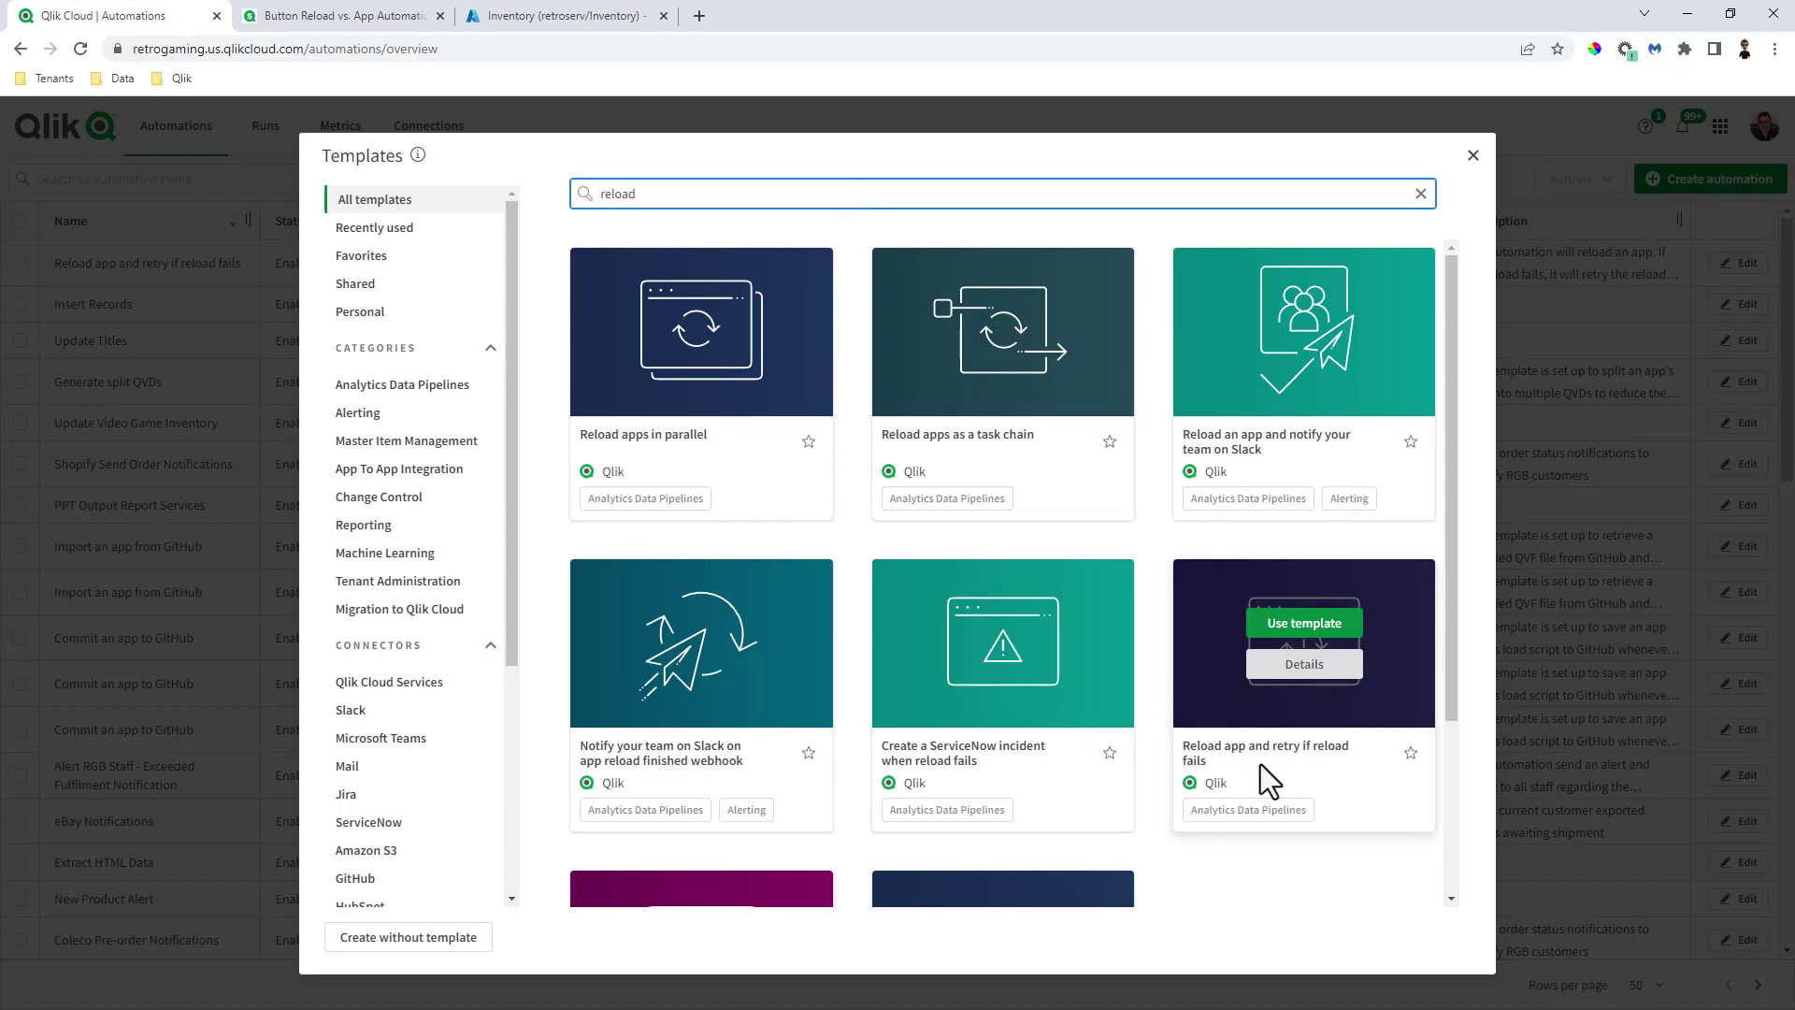
click(1300, 627)
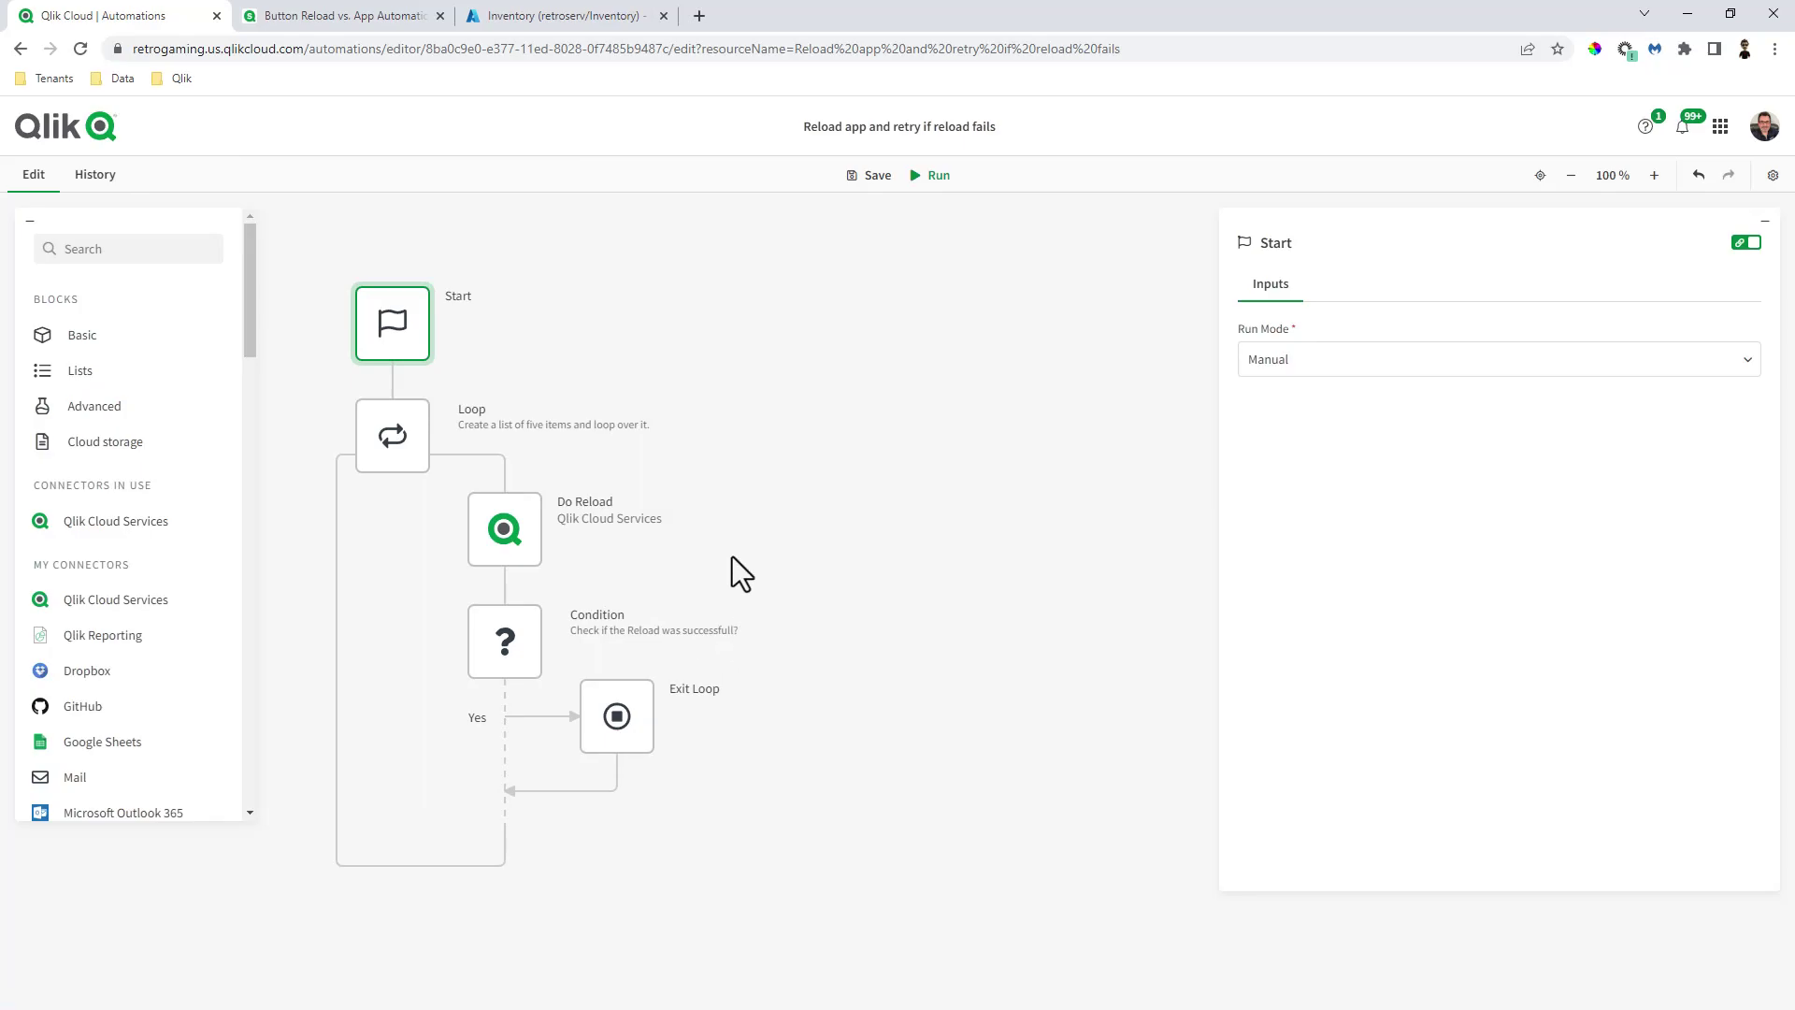
Rename the new automation to Video Reload 123.
click(1772, 175)
click(1692, 212)
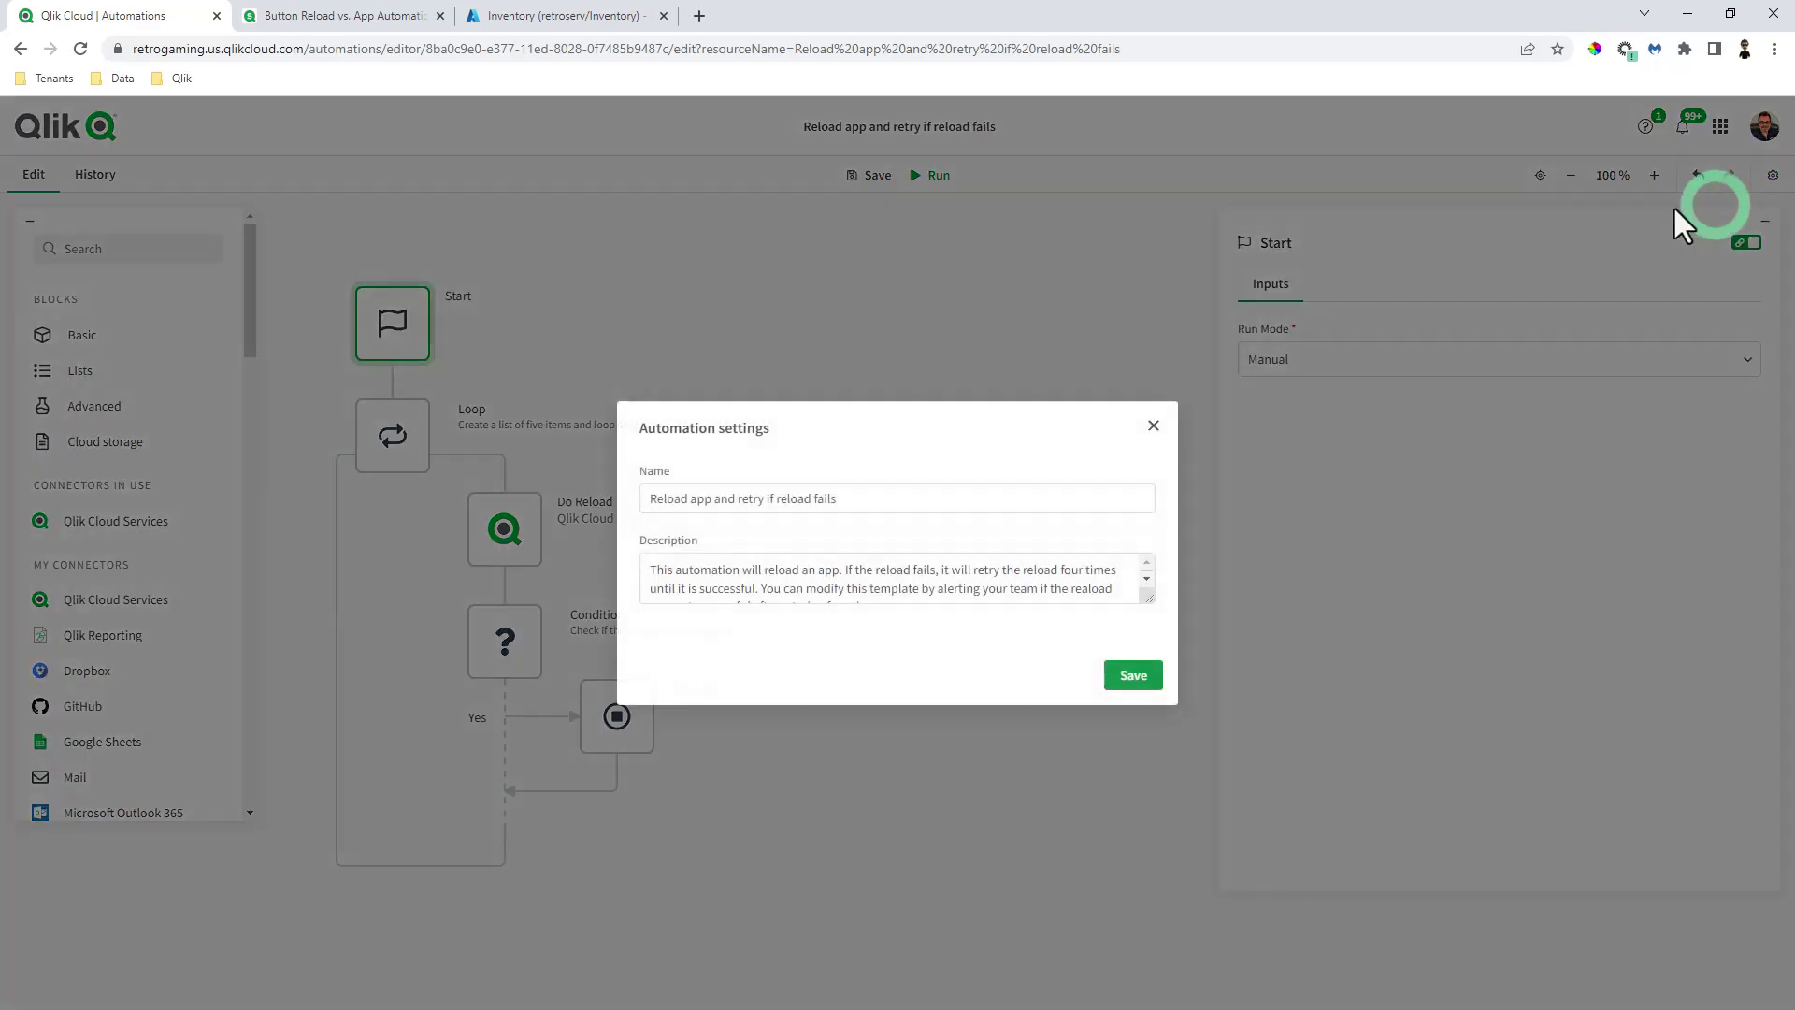
triple_click(917, 496)
text(Video Reload 12)
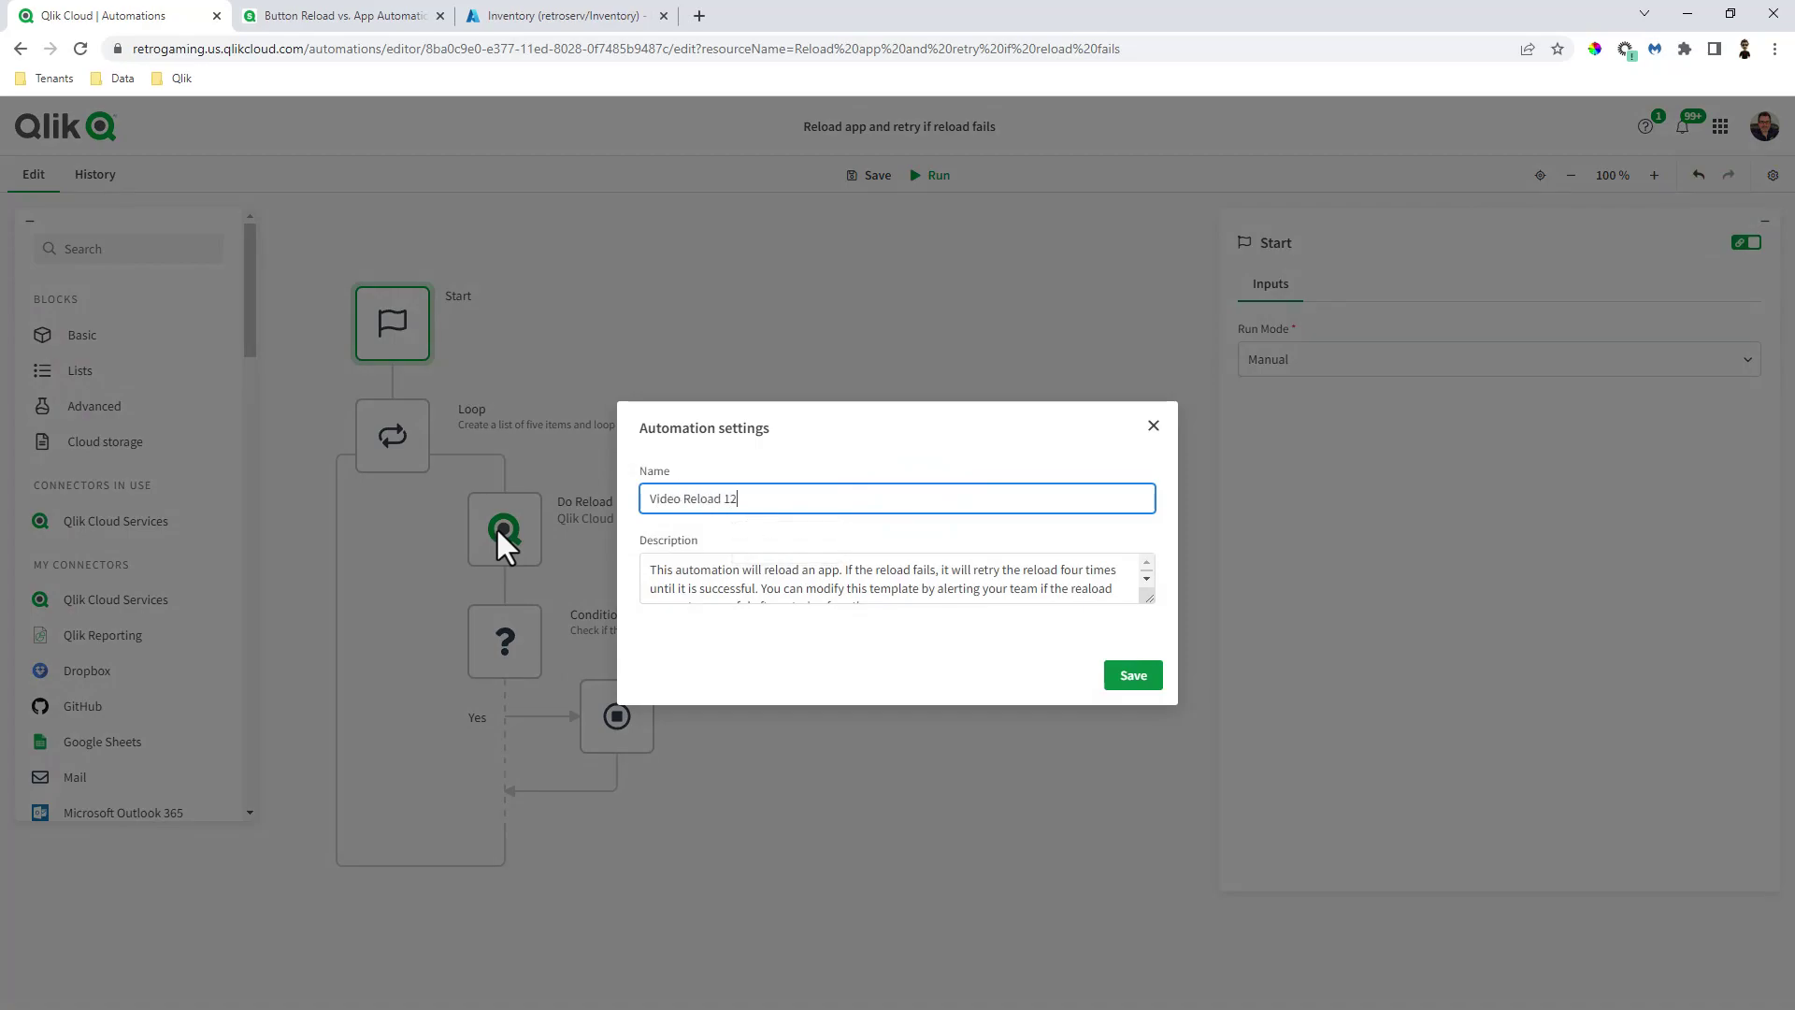
text(3)
click(1129, 681)
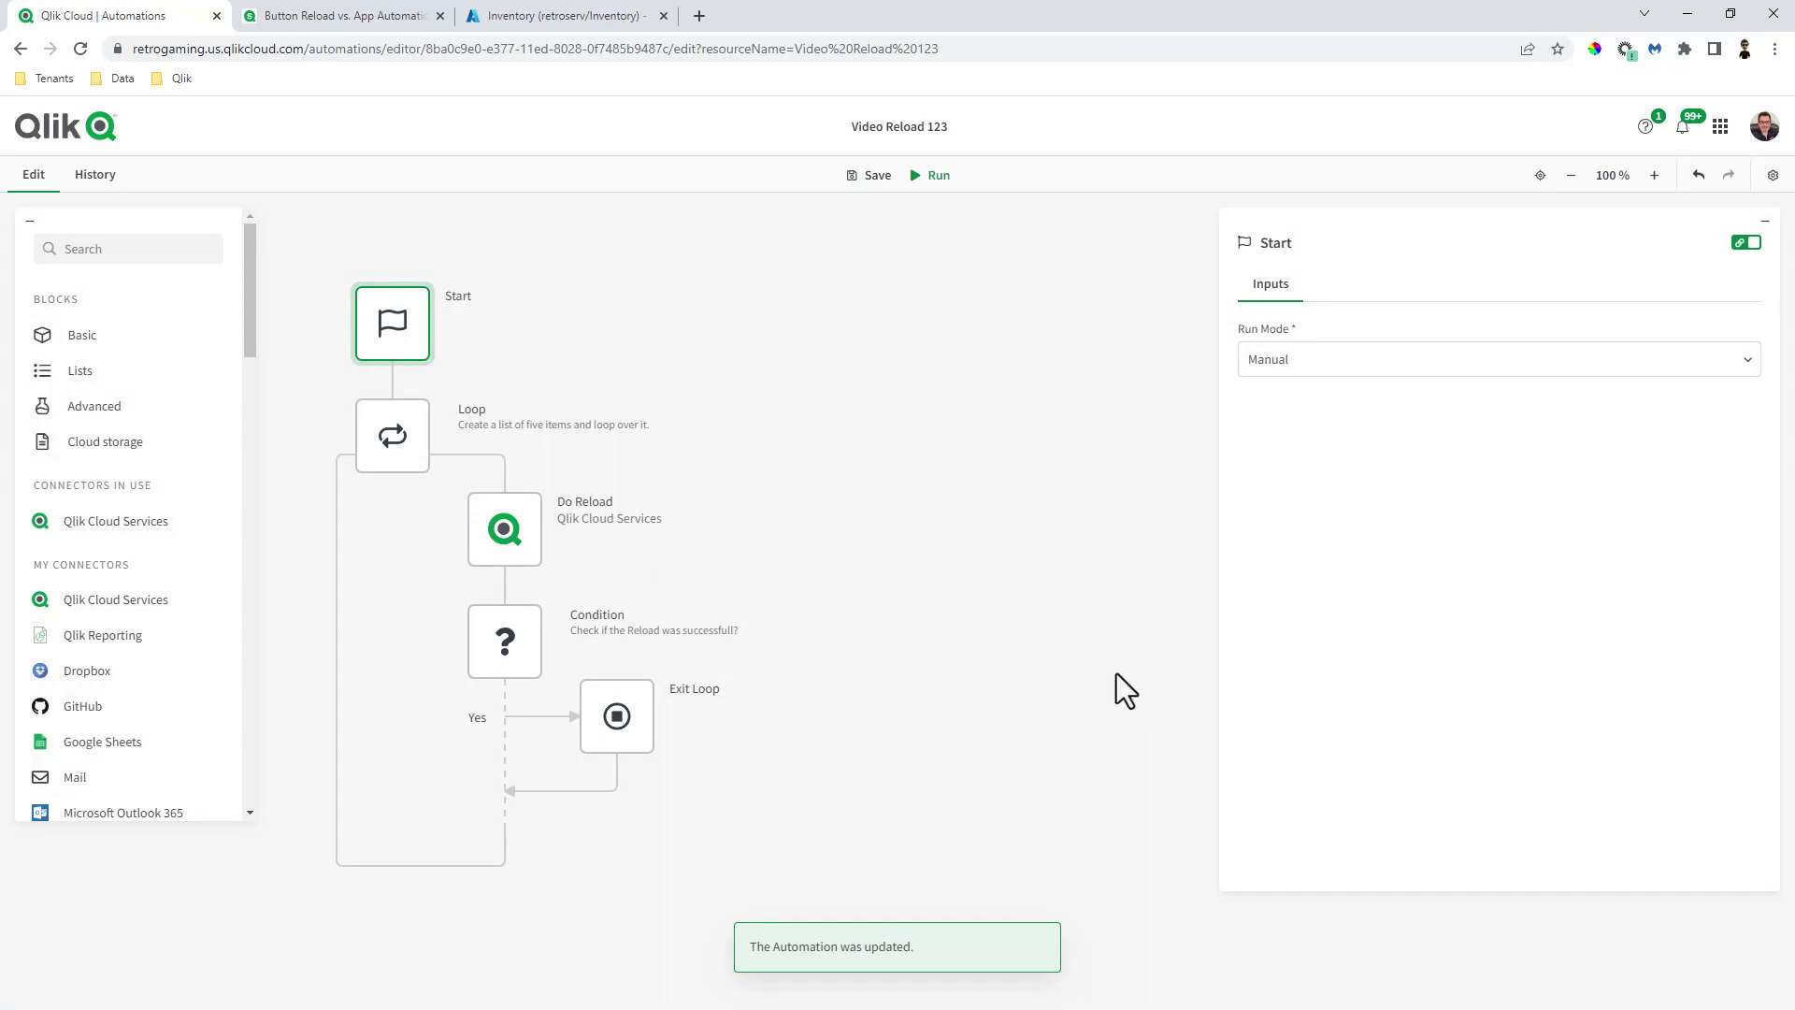
Look up Do Reload's App Id by name with 'butono', then mark the published app's ID in its URL.
click(533, 542)
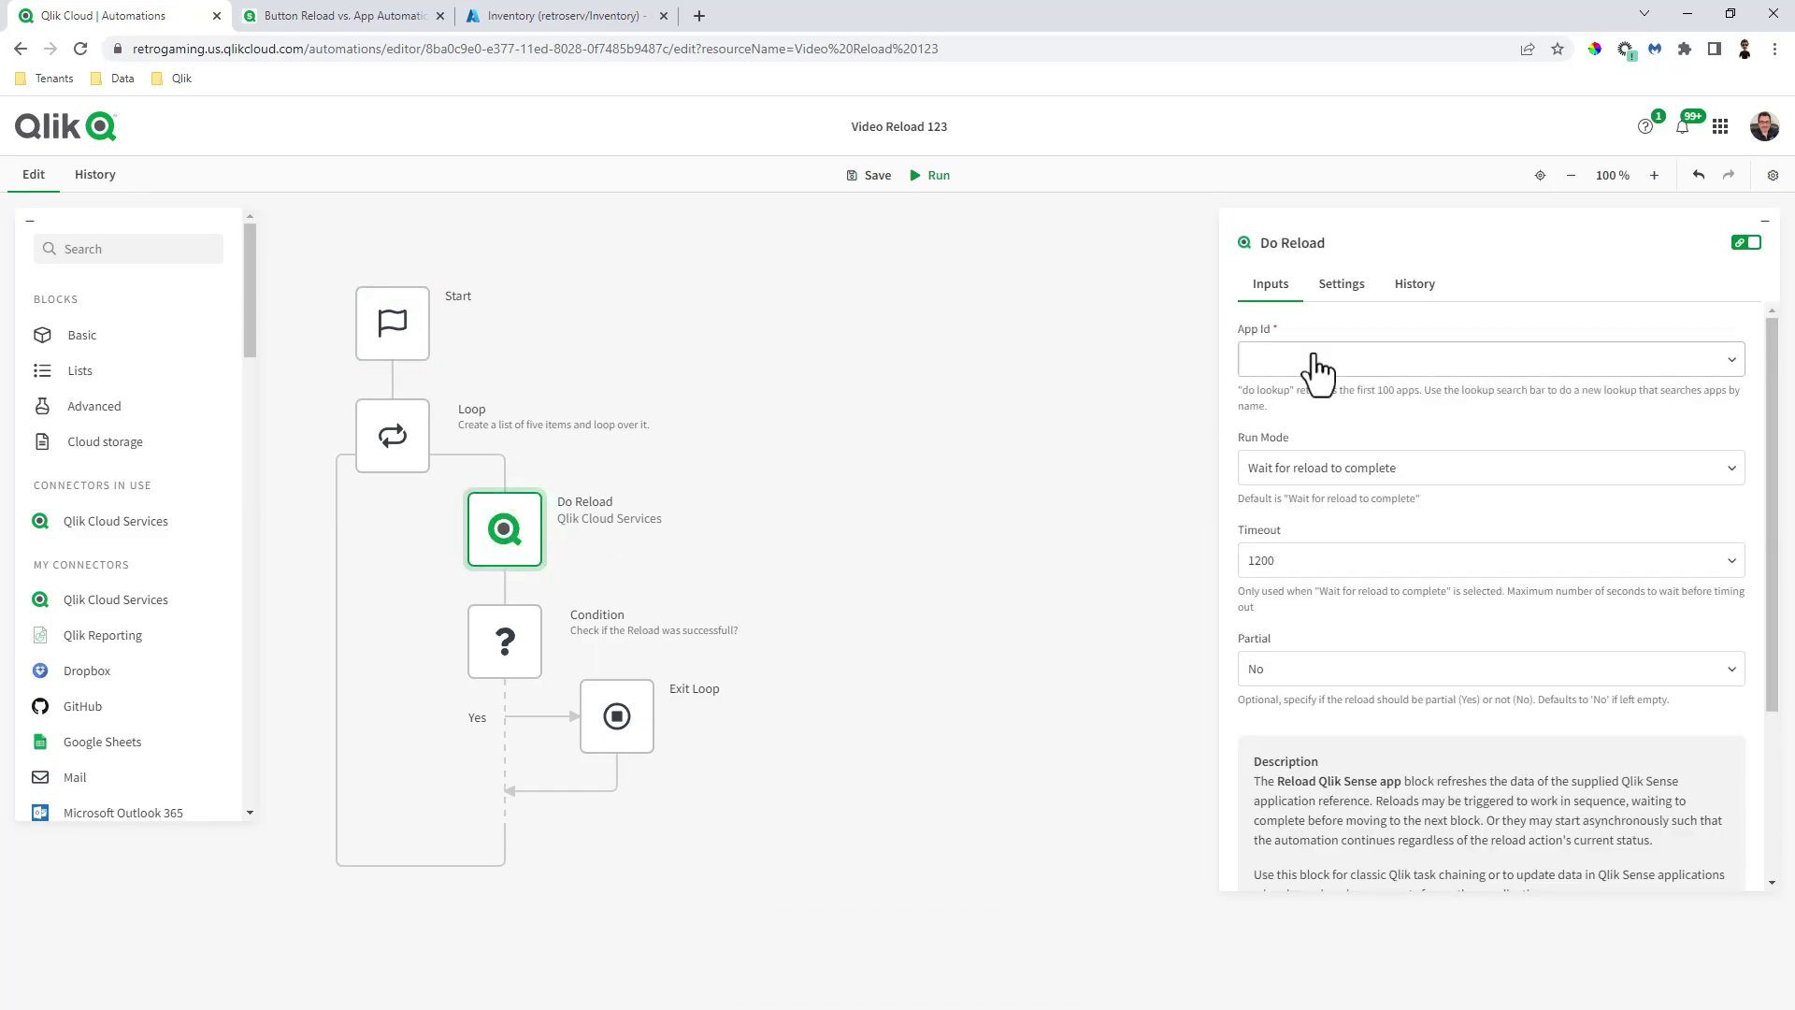
click(1312, 359)
click(1317, 395)
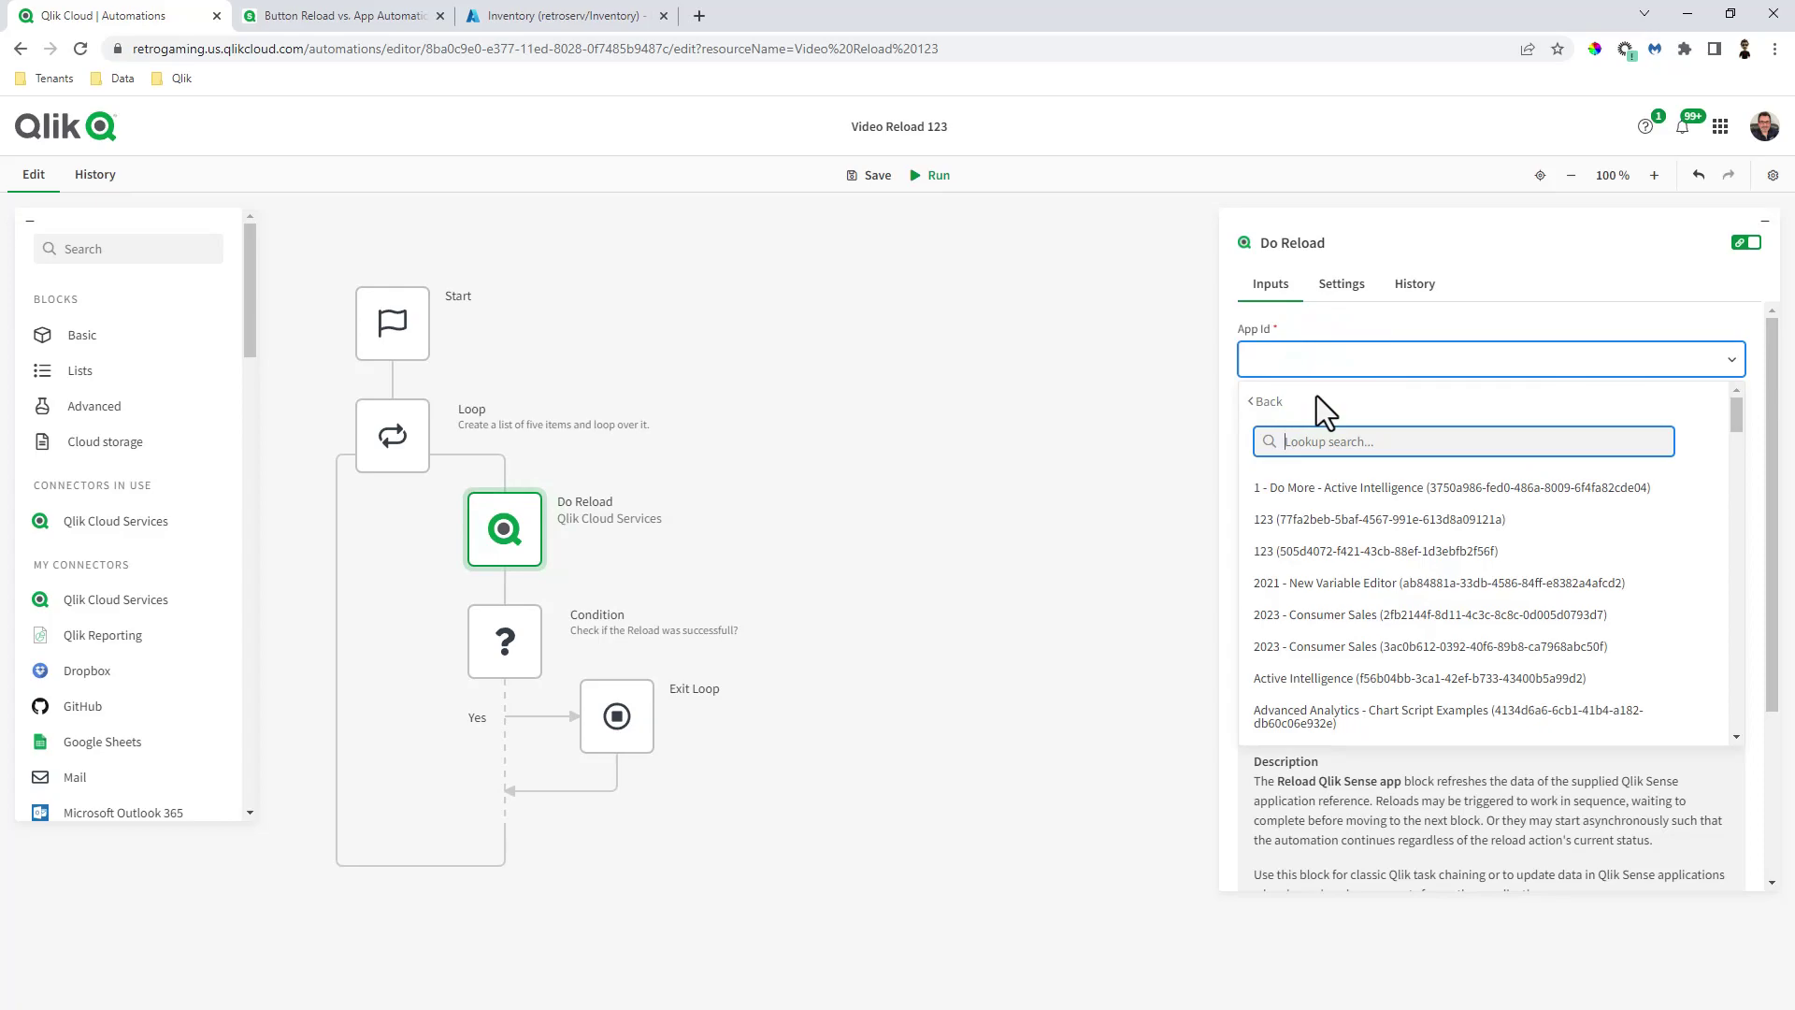
text(buton)
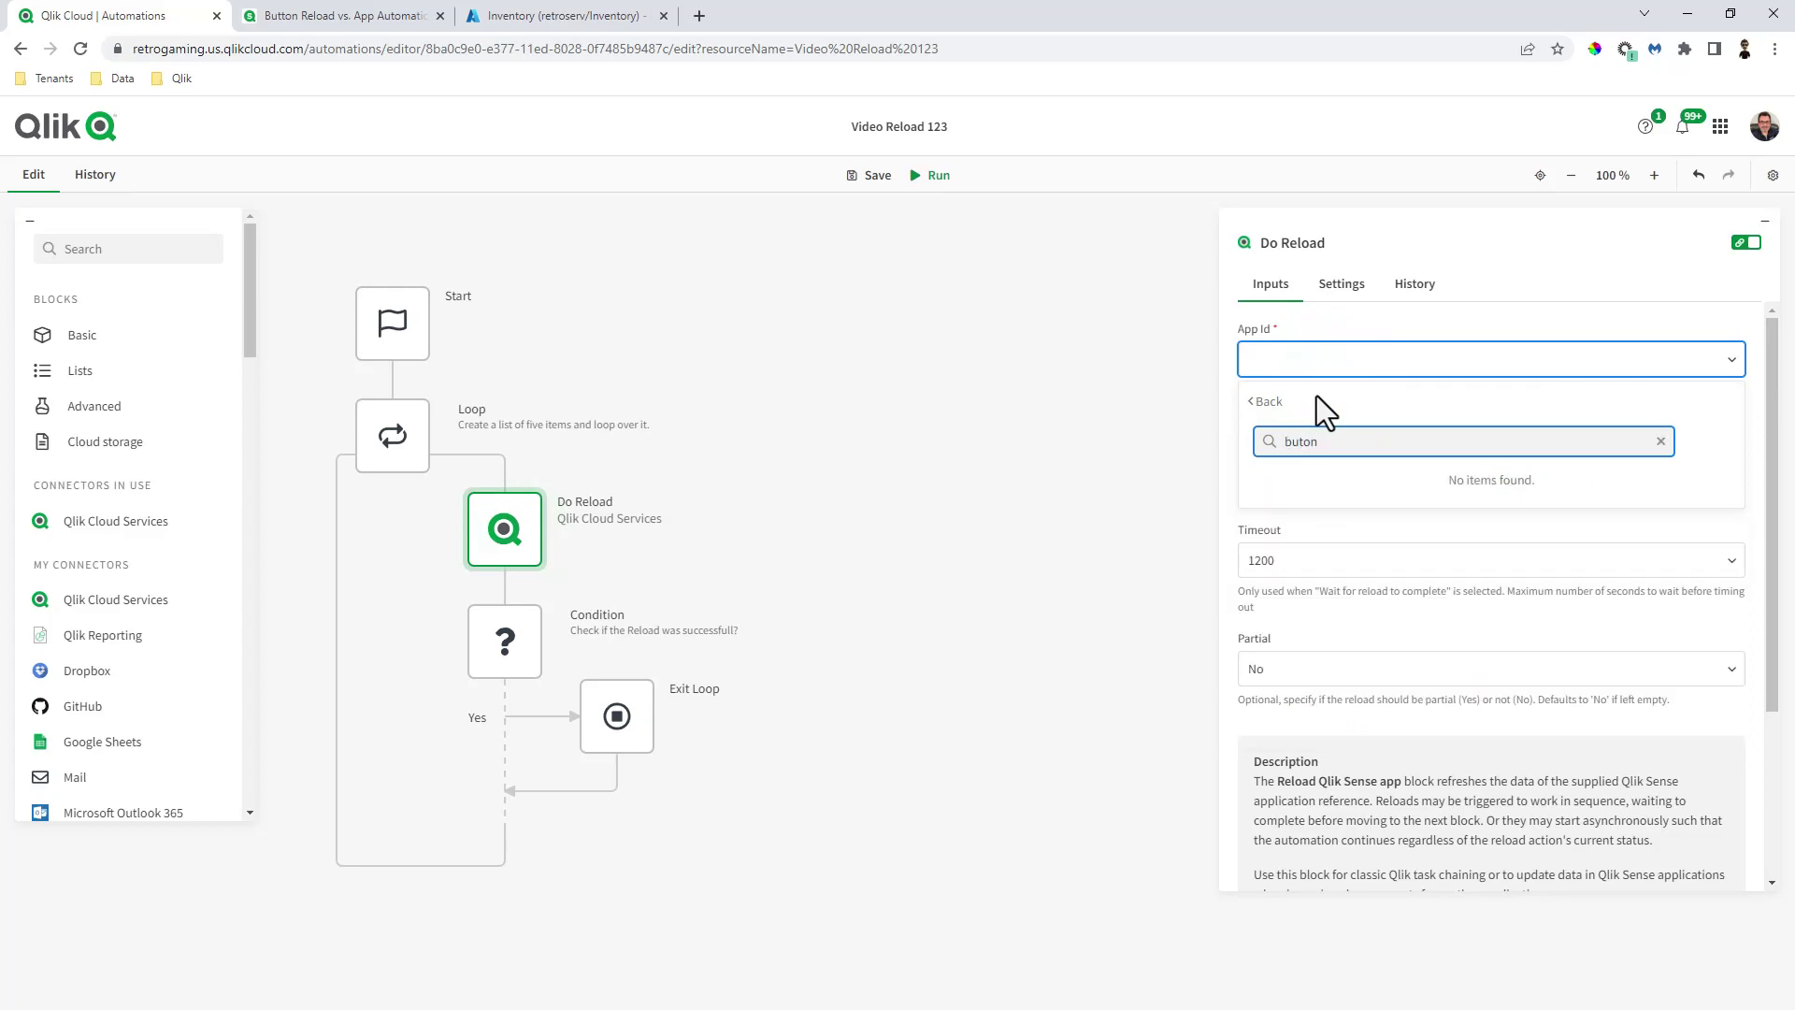
text(o)
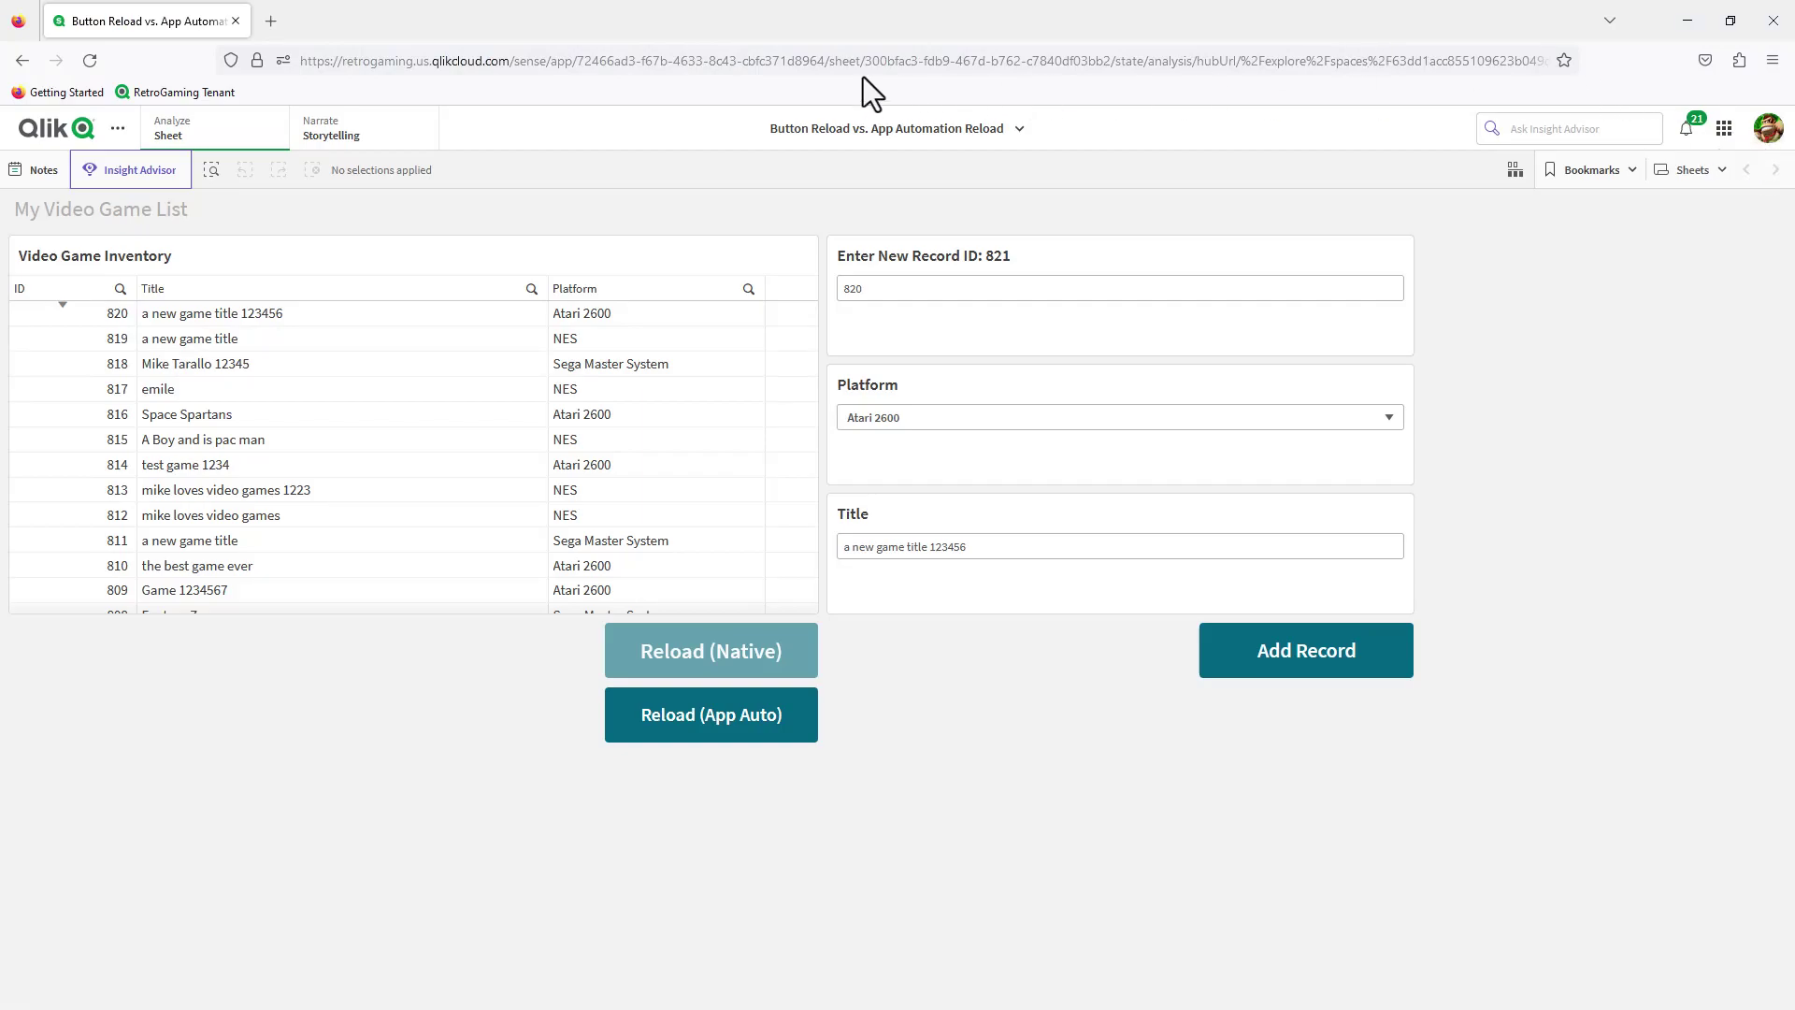
drag(577, 62, 820, 67)
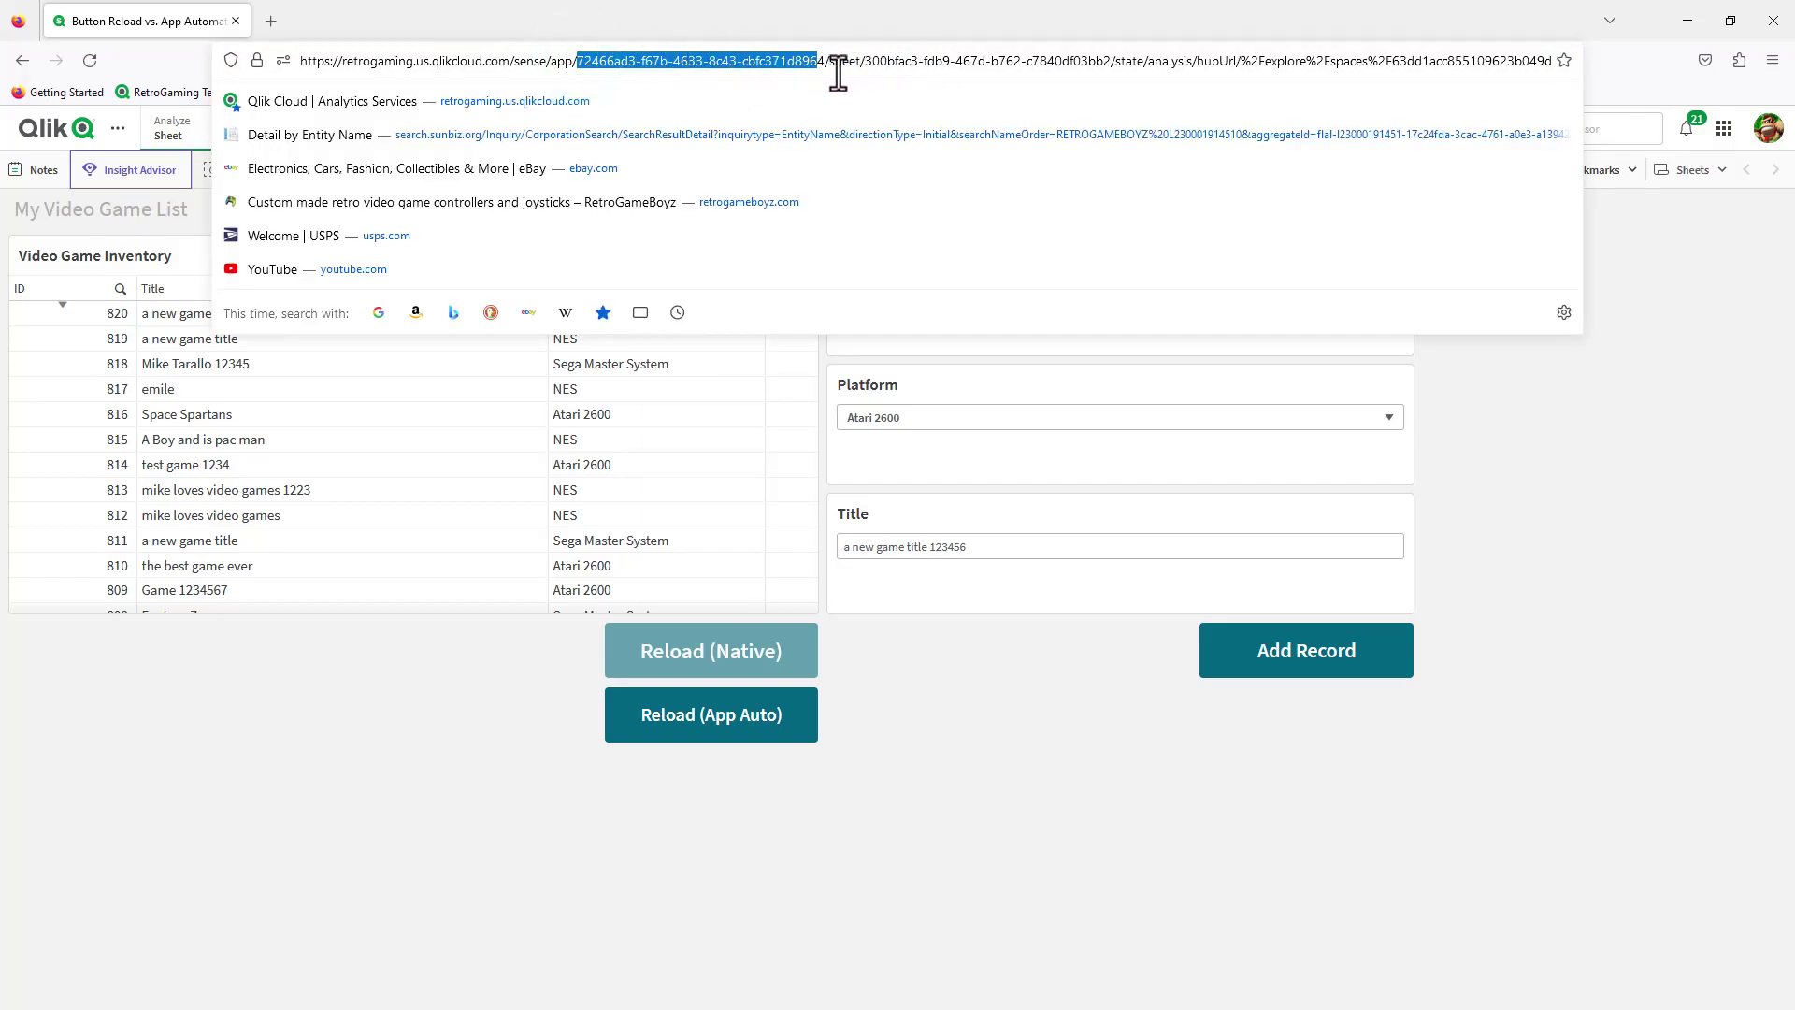
Point Do Reload's App Id at the published Button Reload vs. App Automation Reload copy and save.
click(1511, 466)
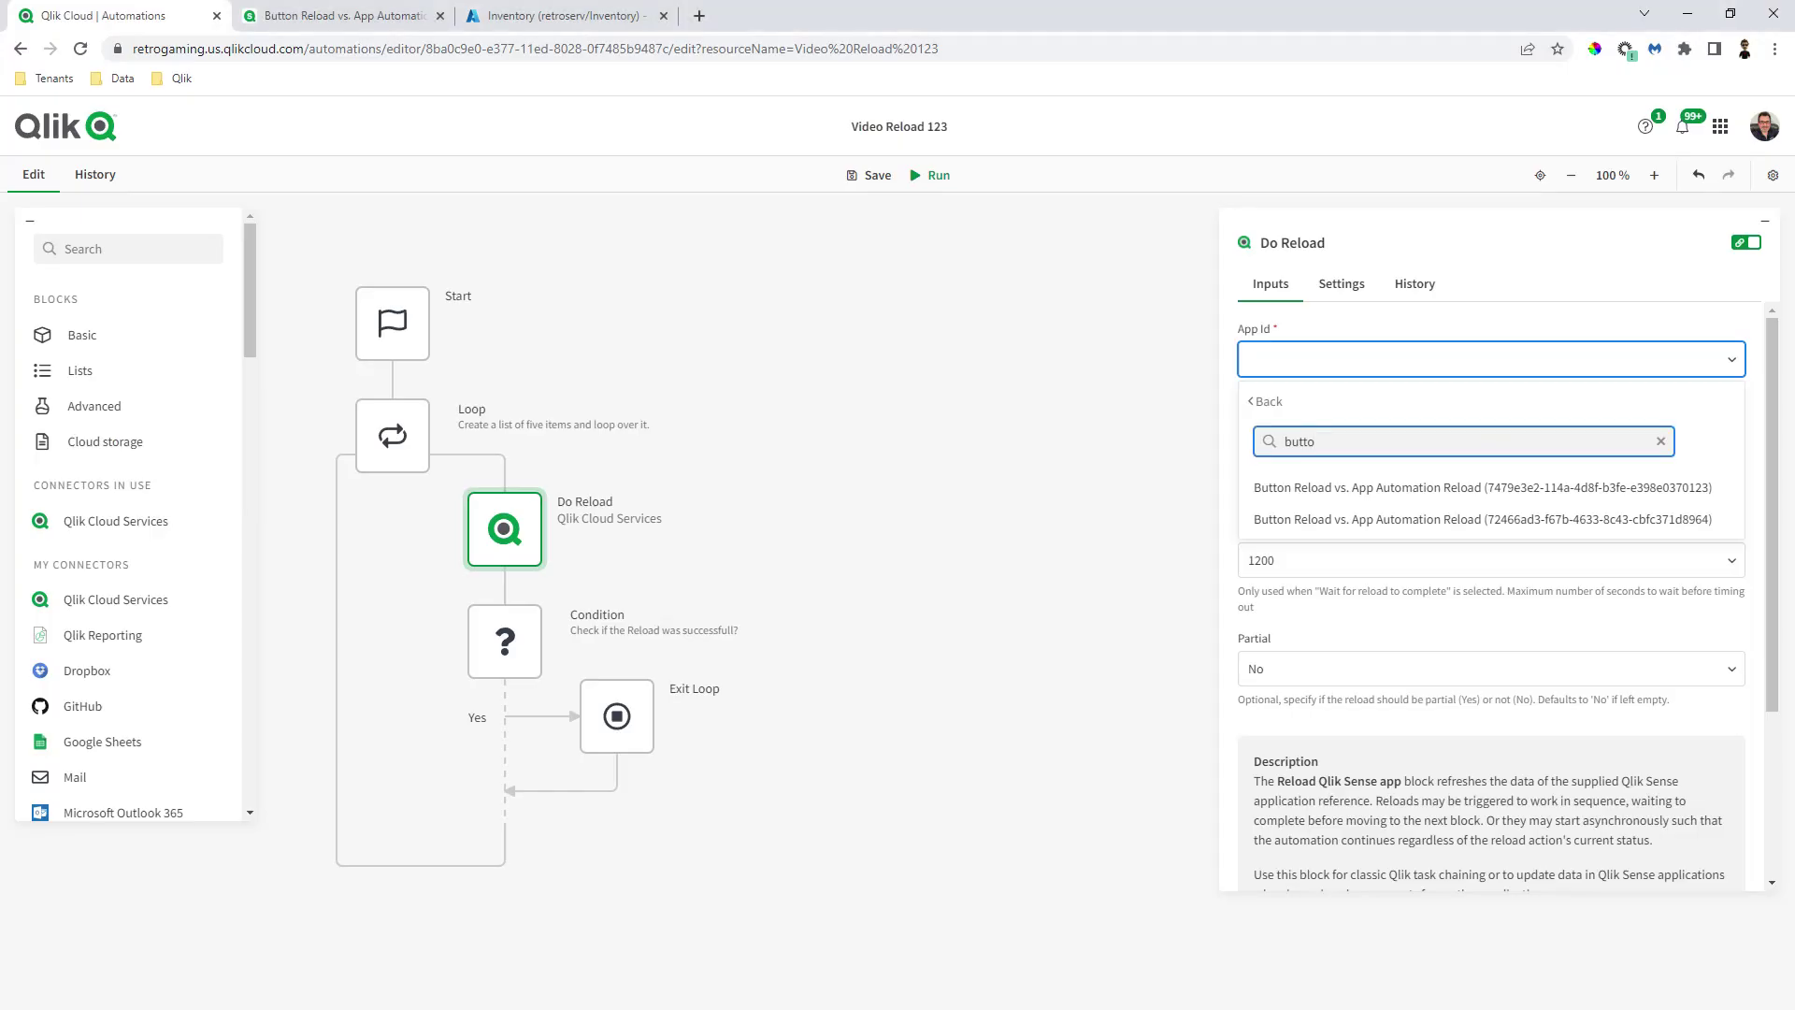
click(1448, 521)
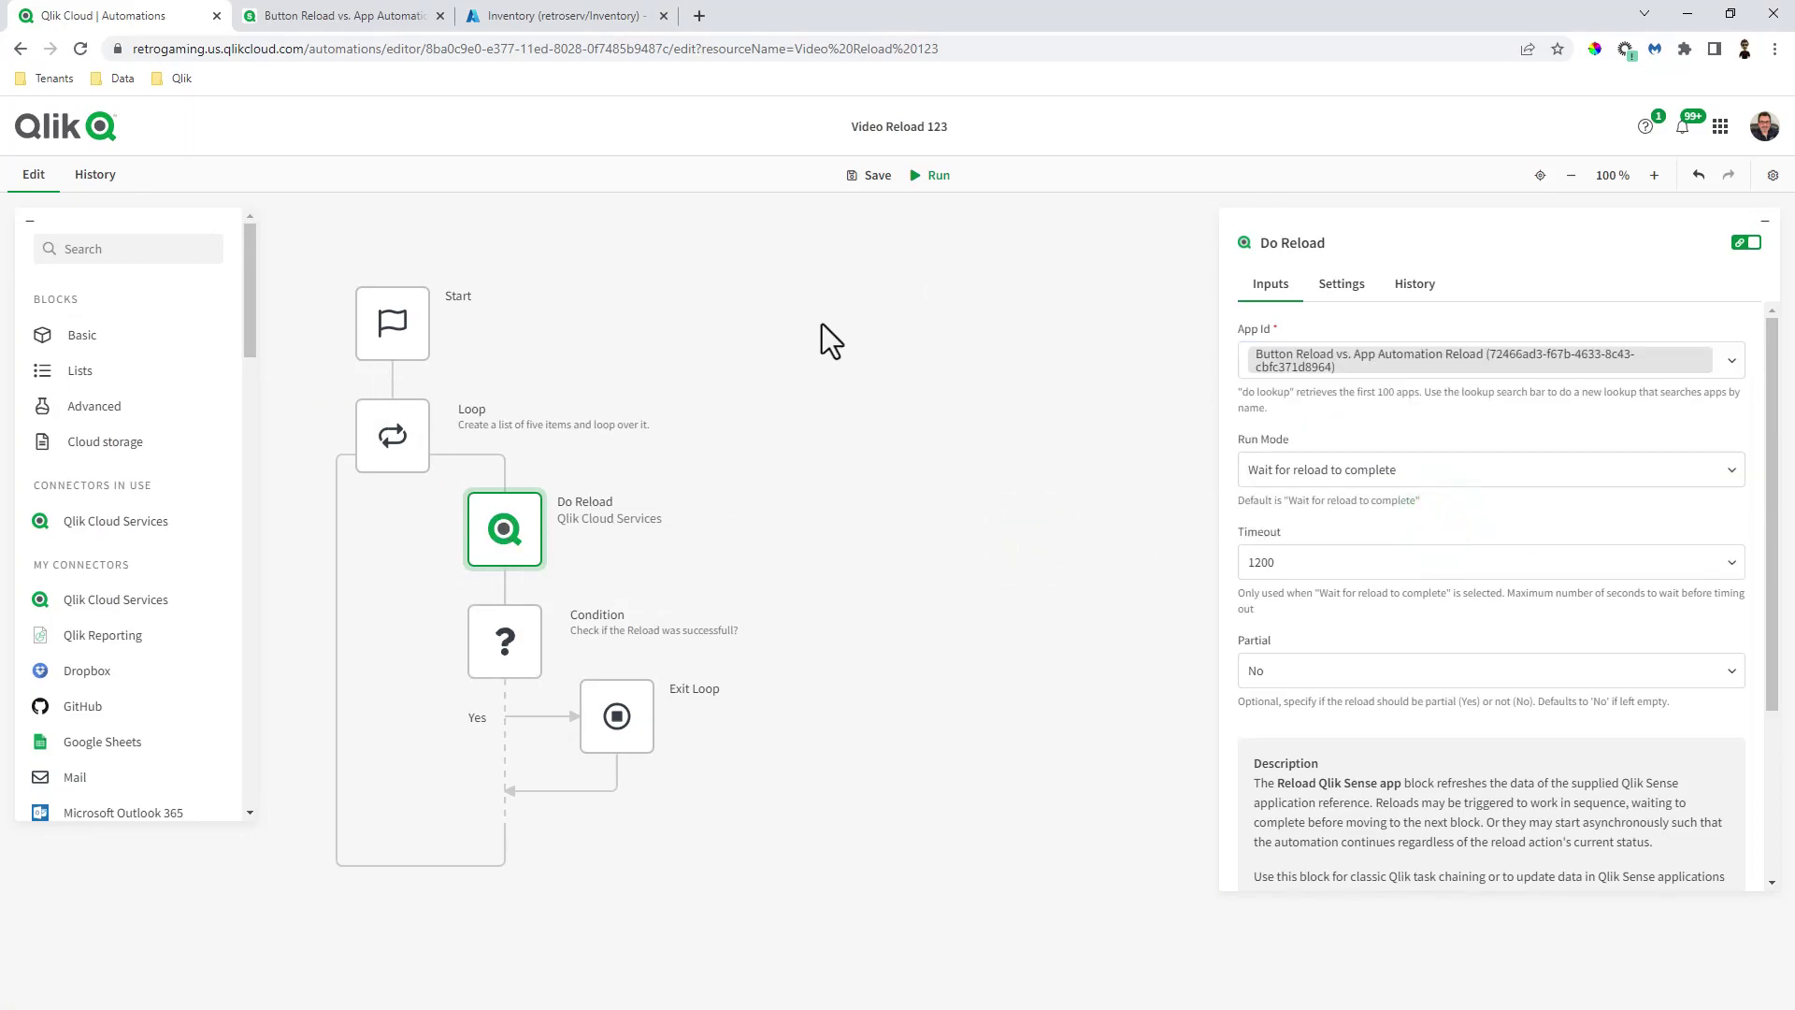
click(868, 175)
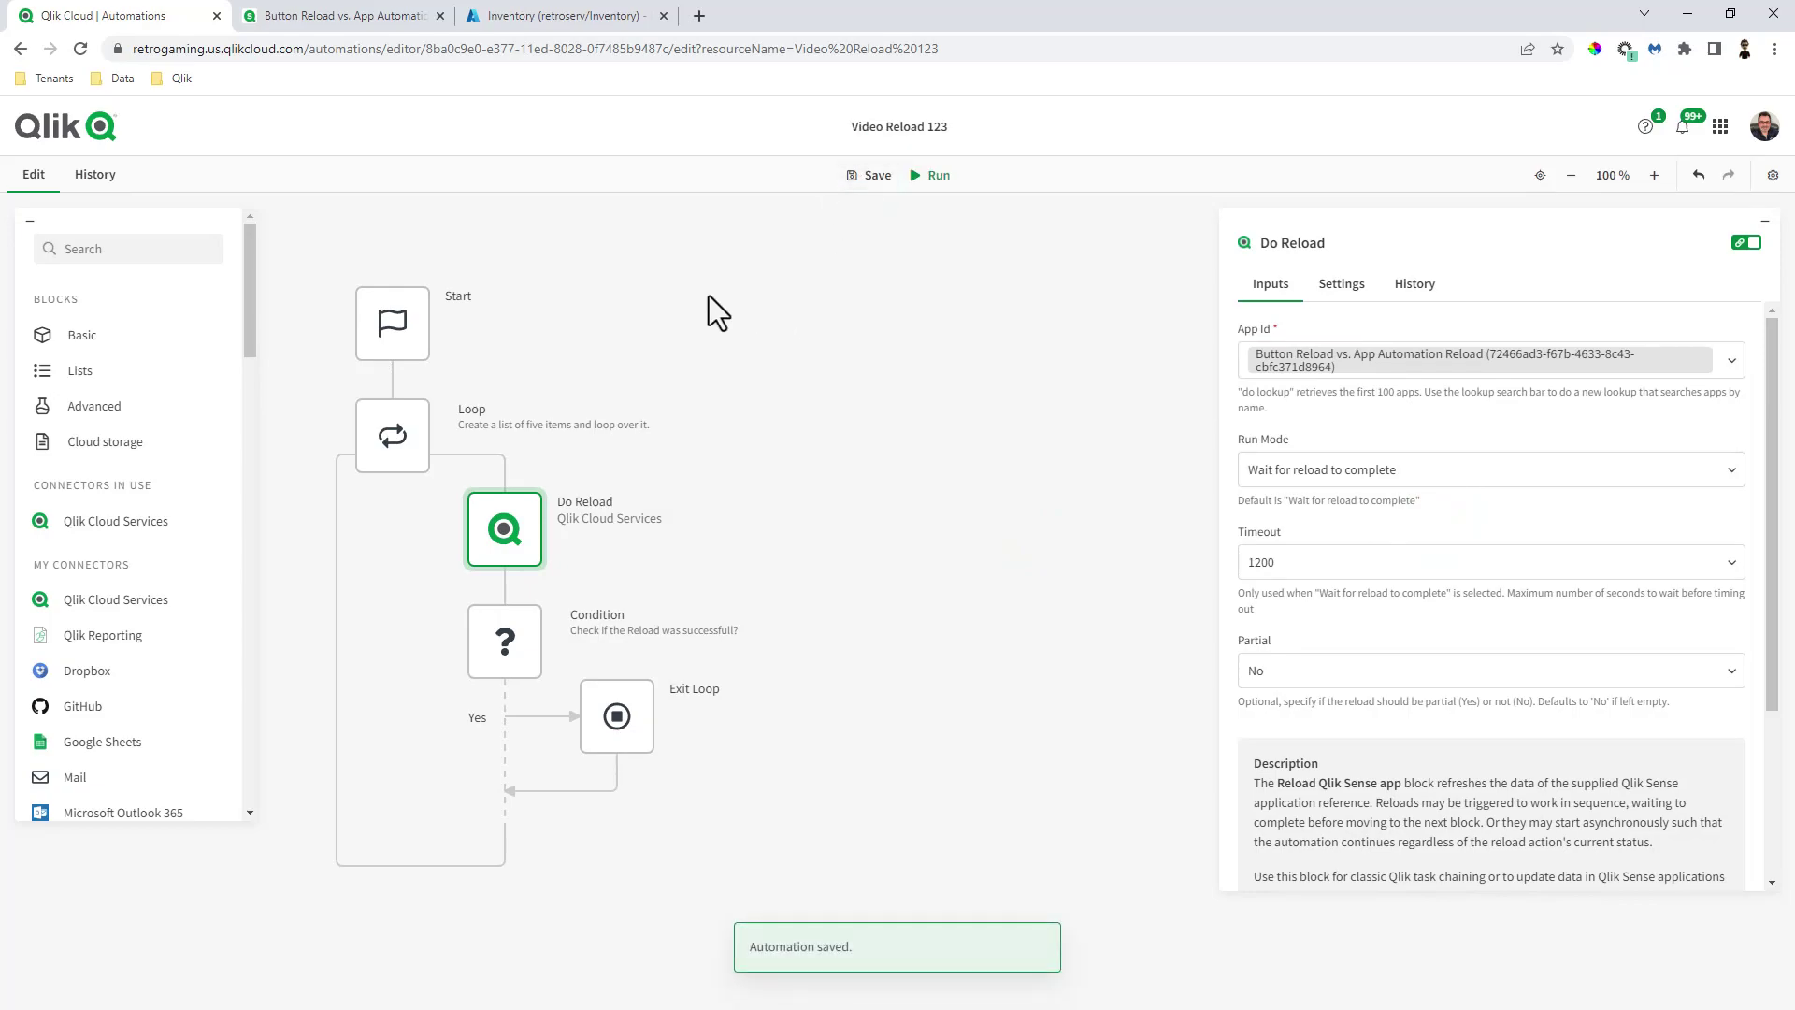
click(315, 21)
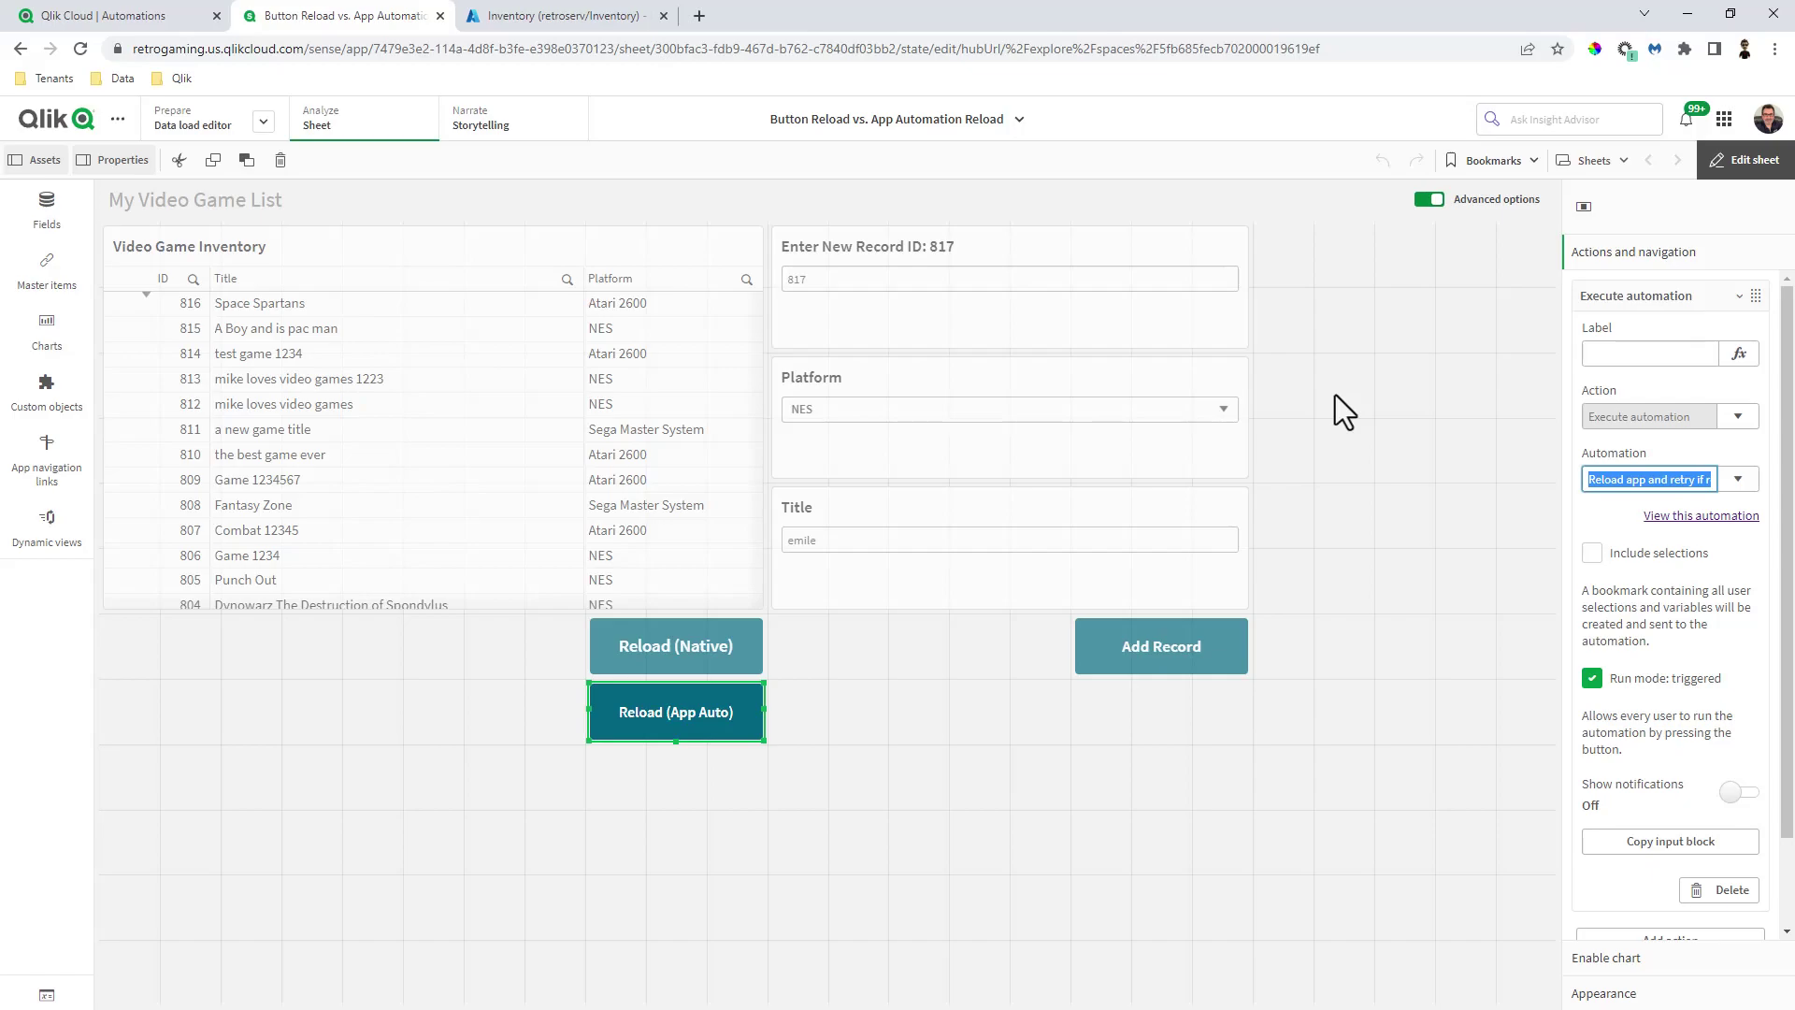
Search the button's automation list for 'vi', then reload the page to refresh the automation list.
click(1741, 419)
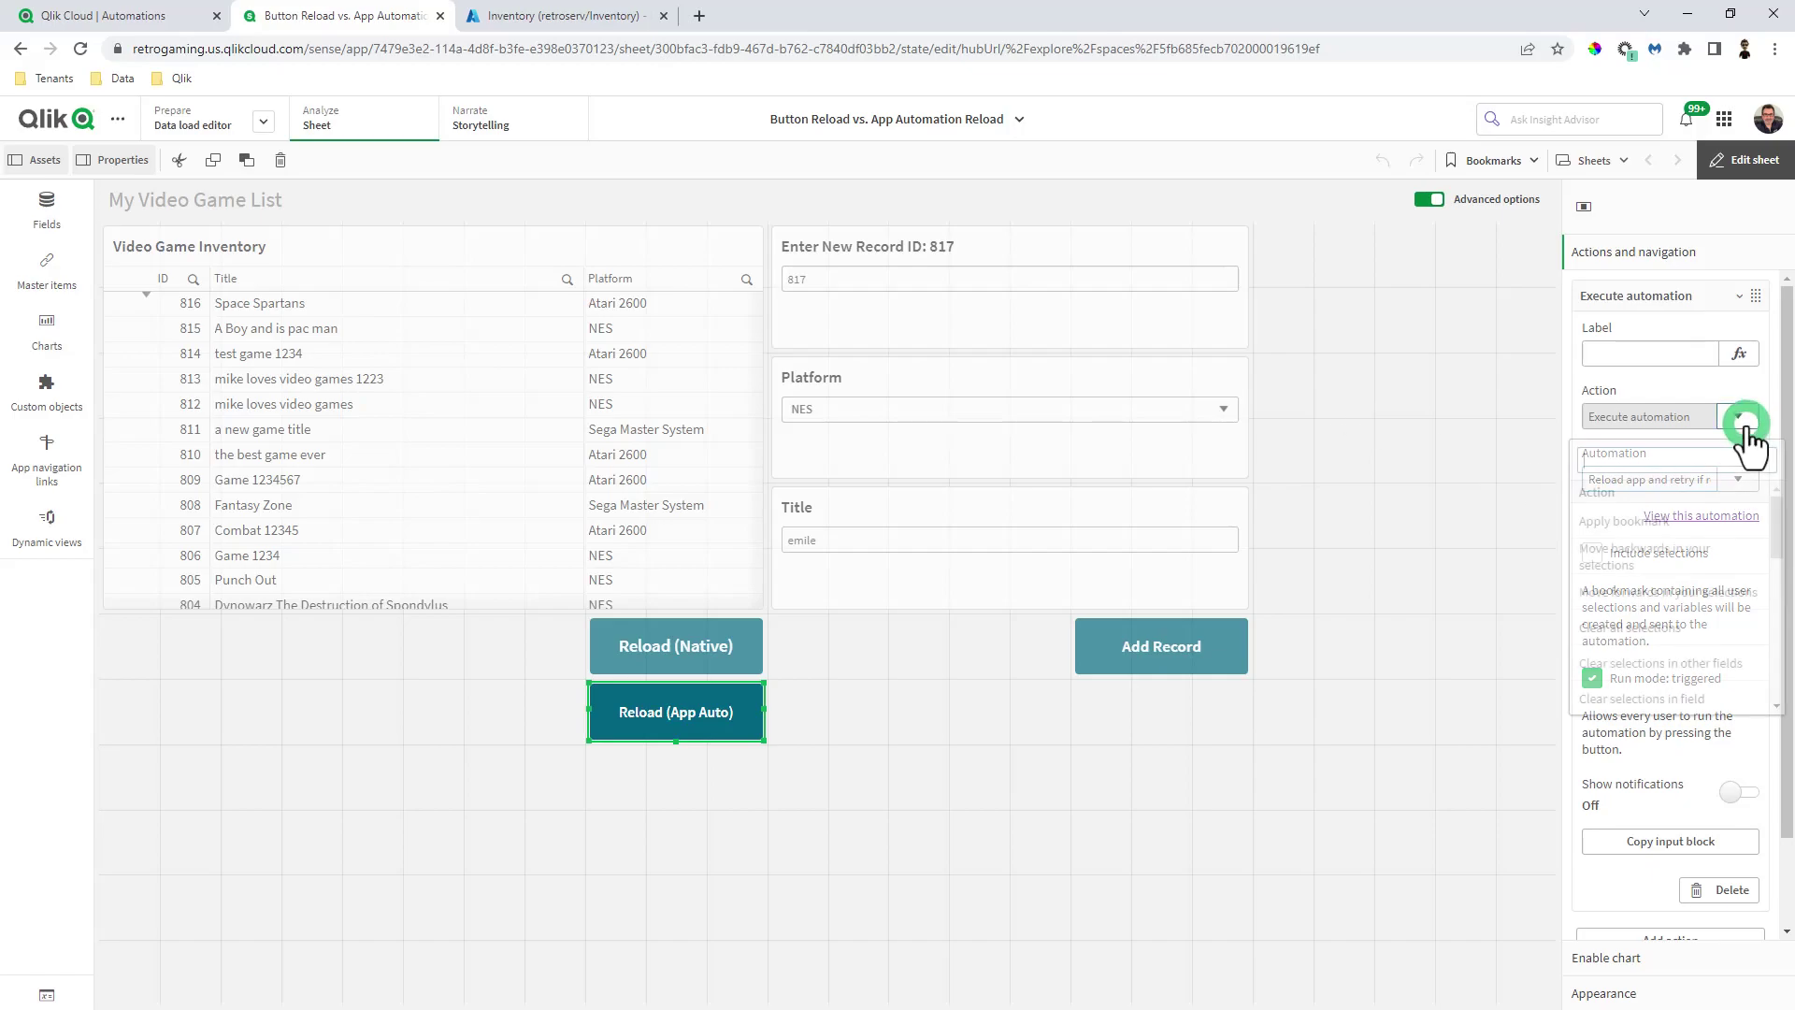
click(1738, 416)
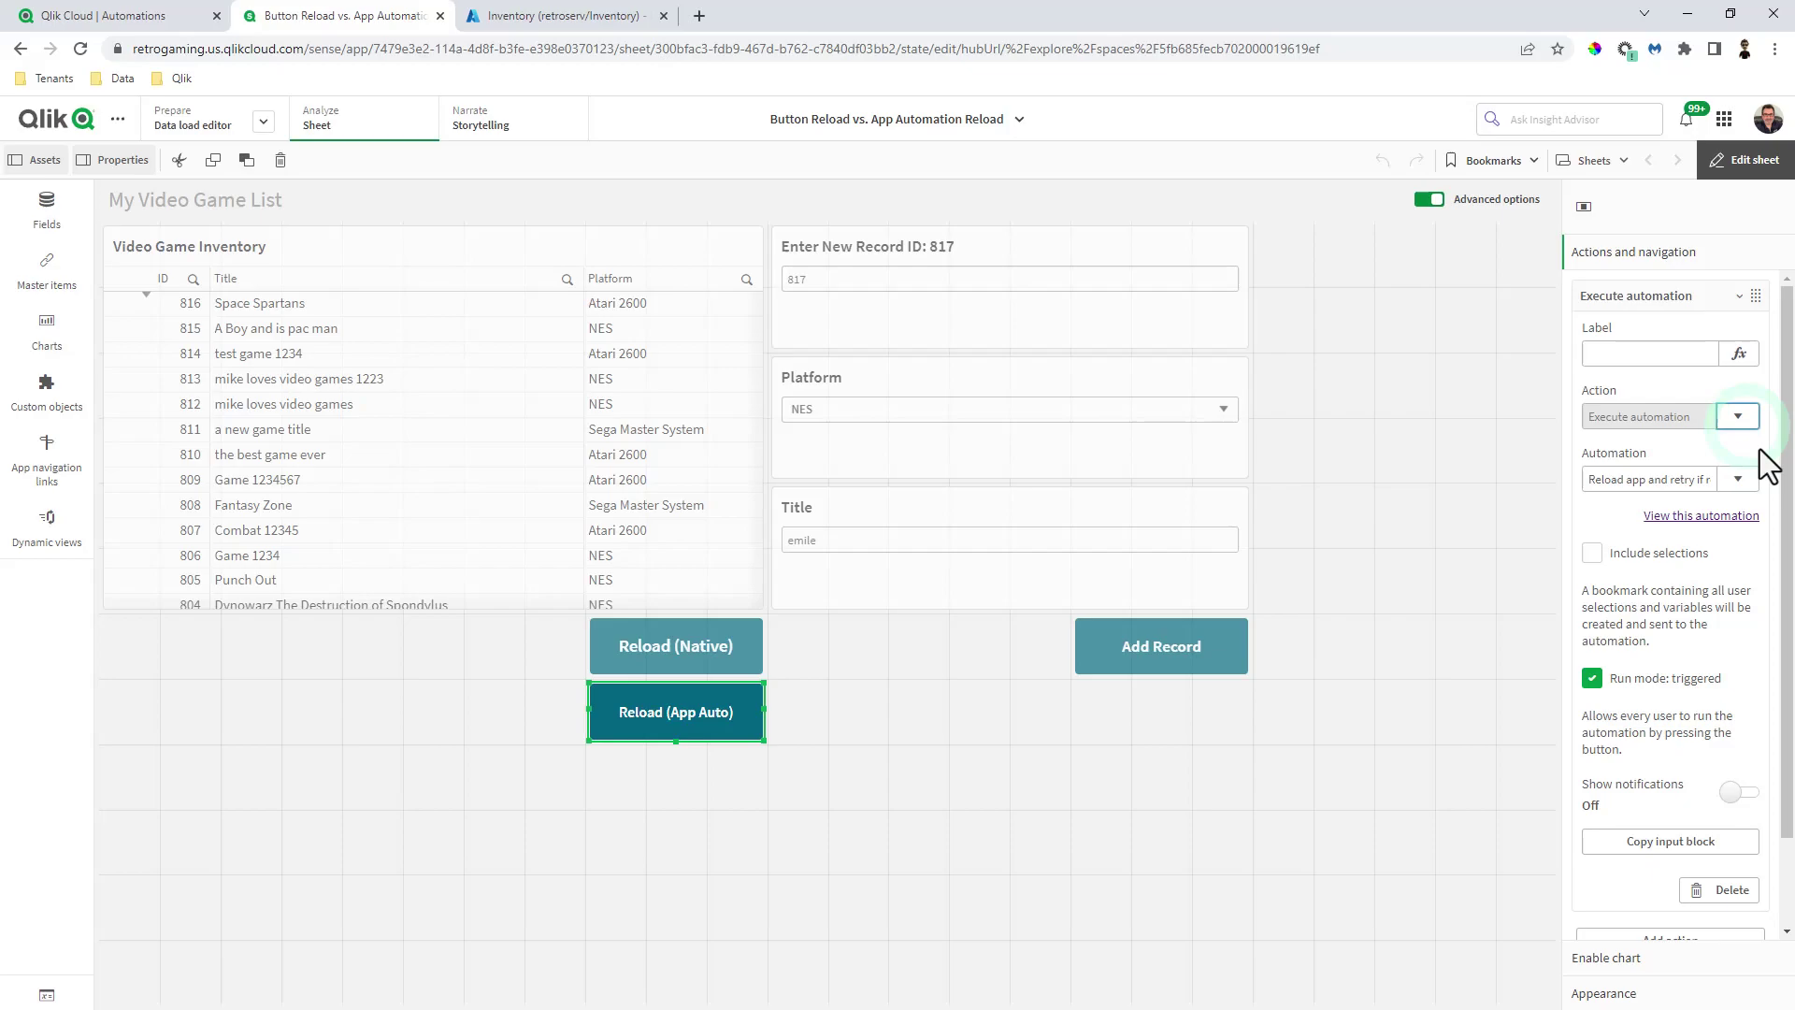
click(1739, 479)
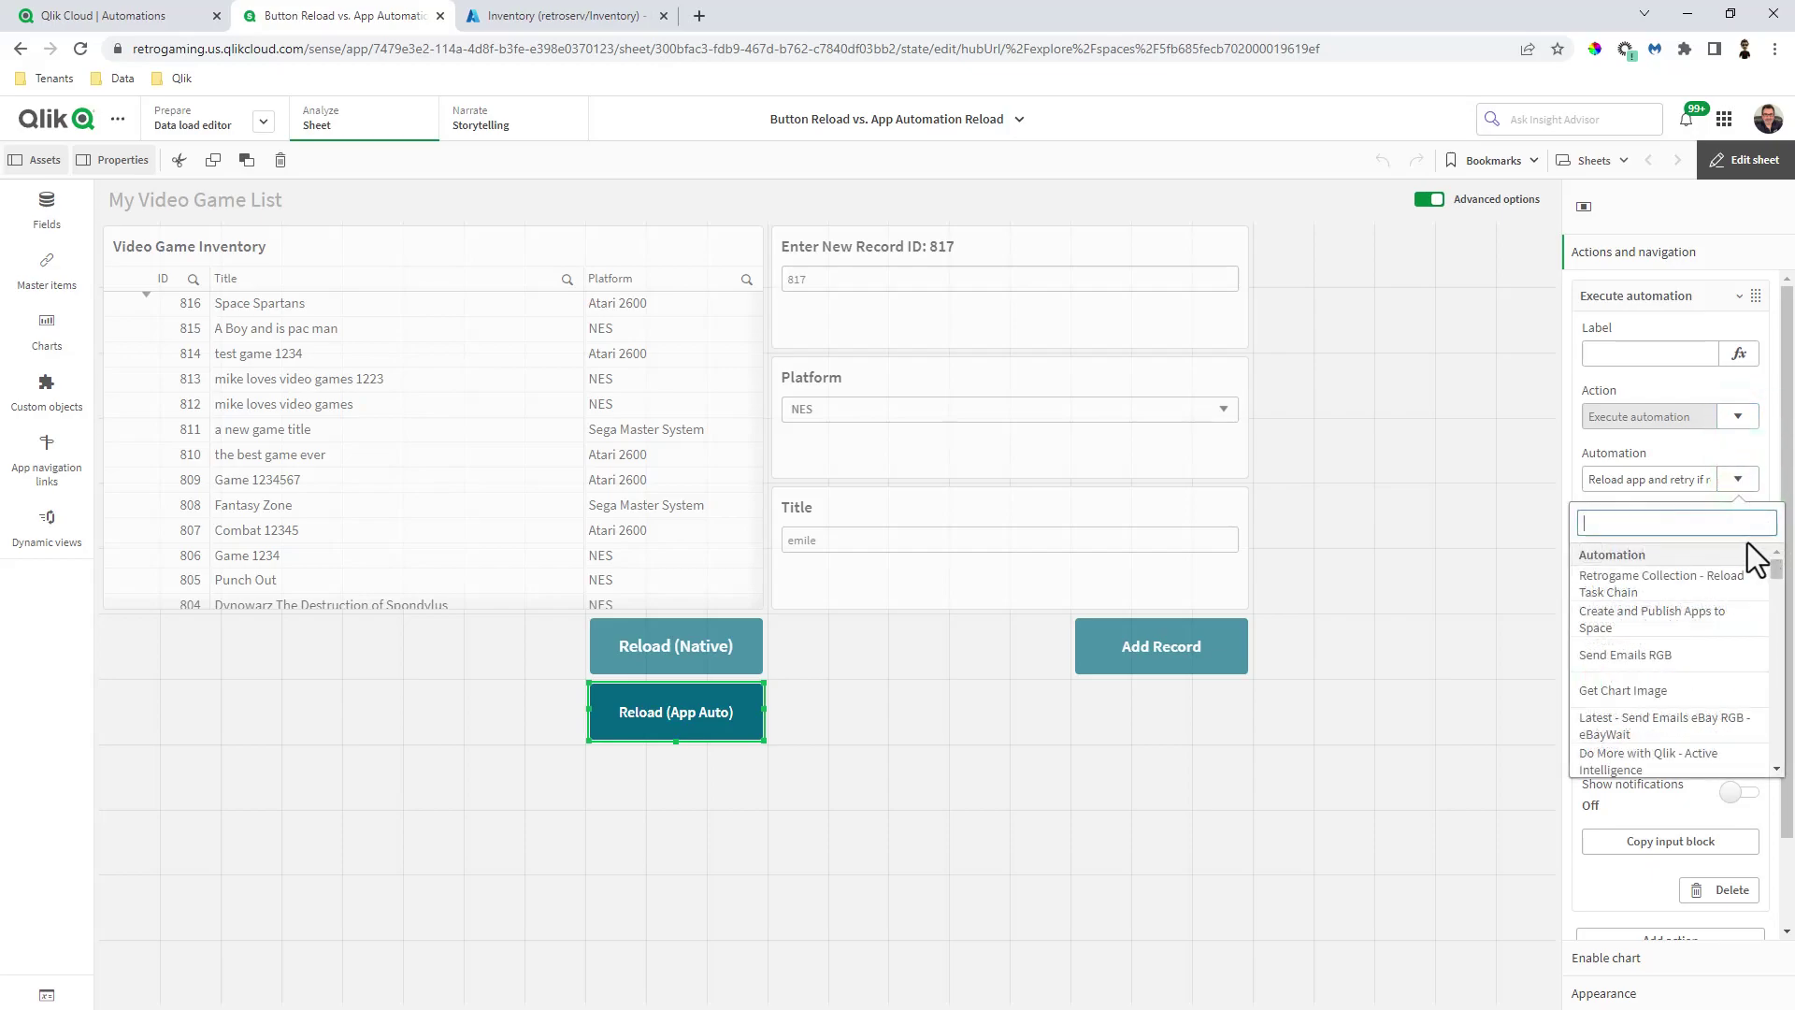
text(vi)
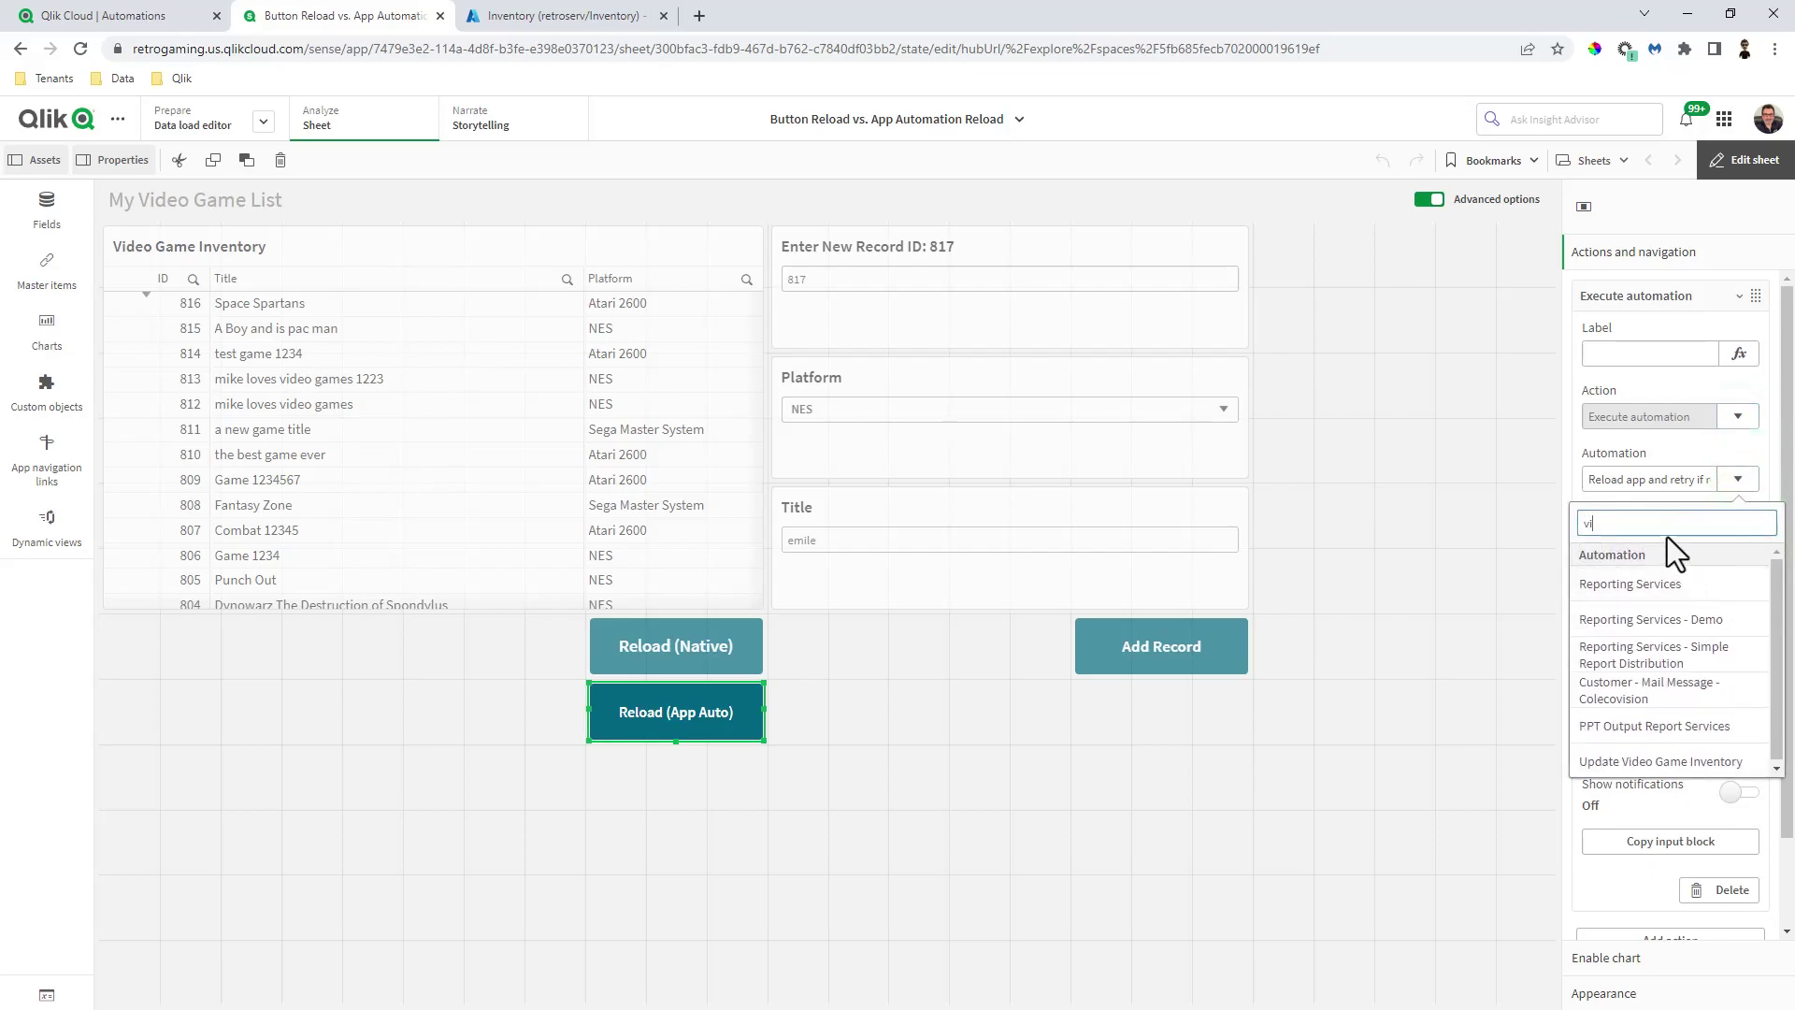
click(1491, 457)
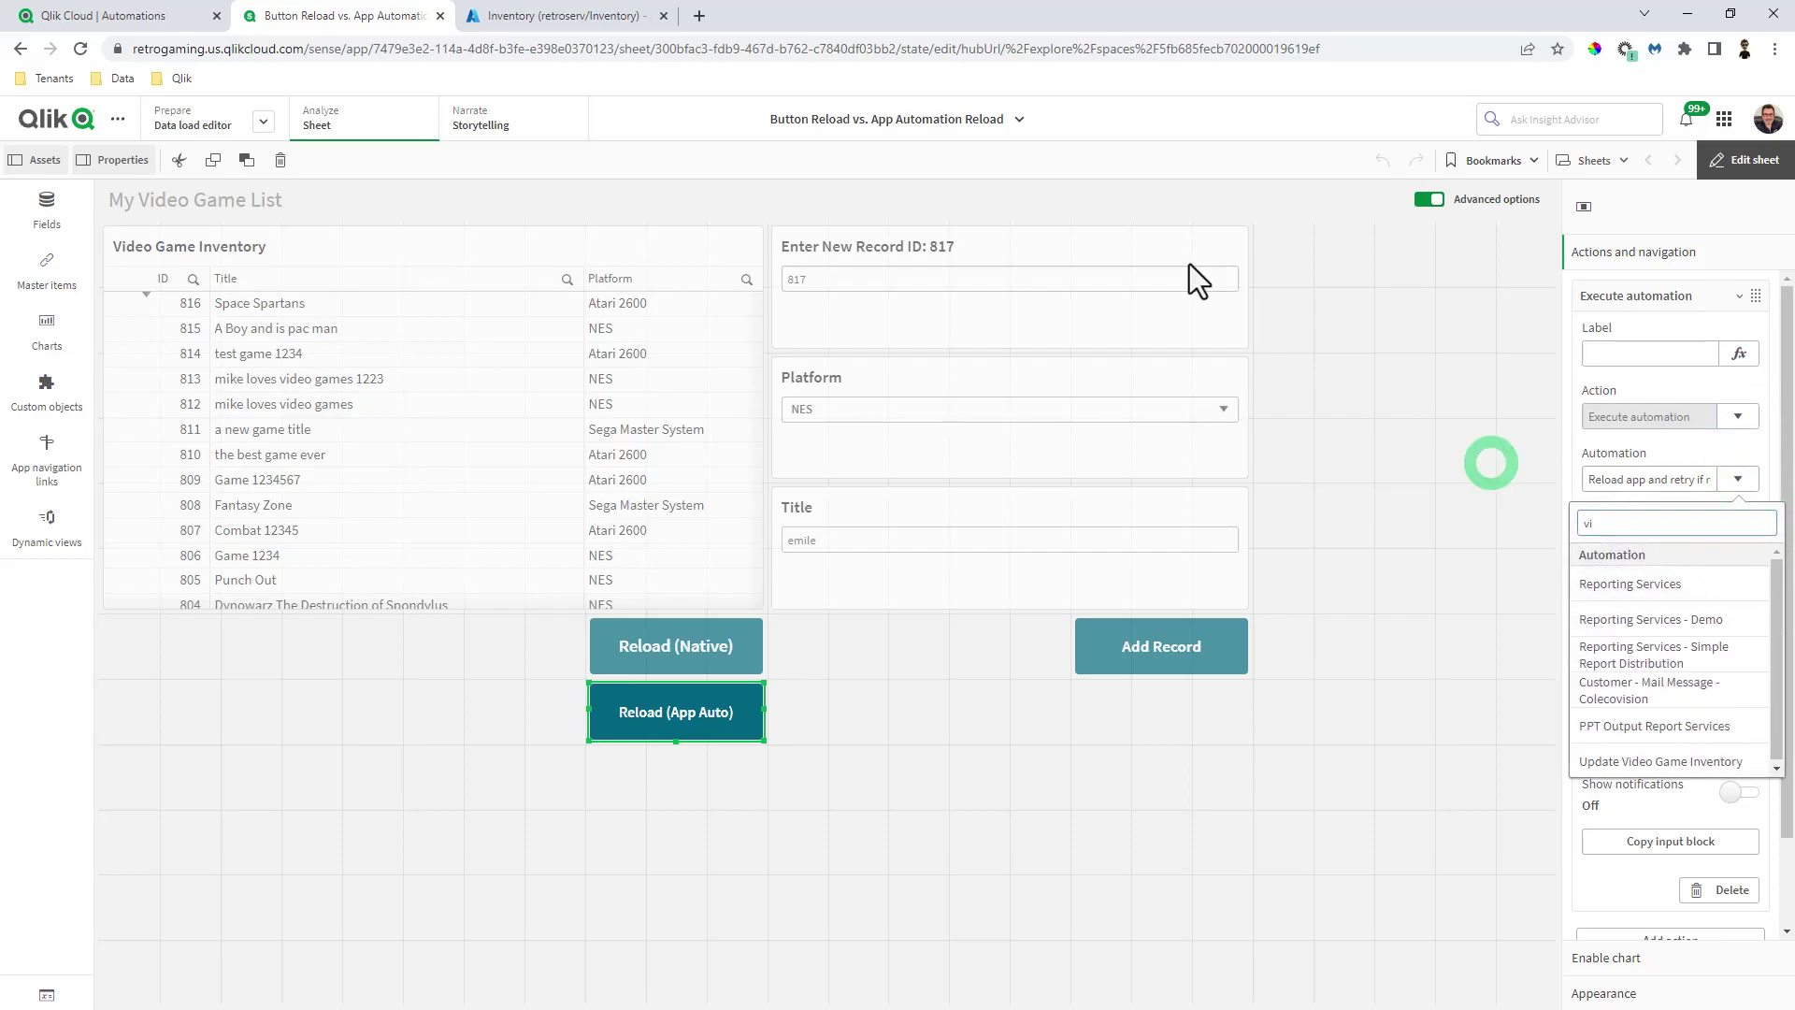
click(80, 49)
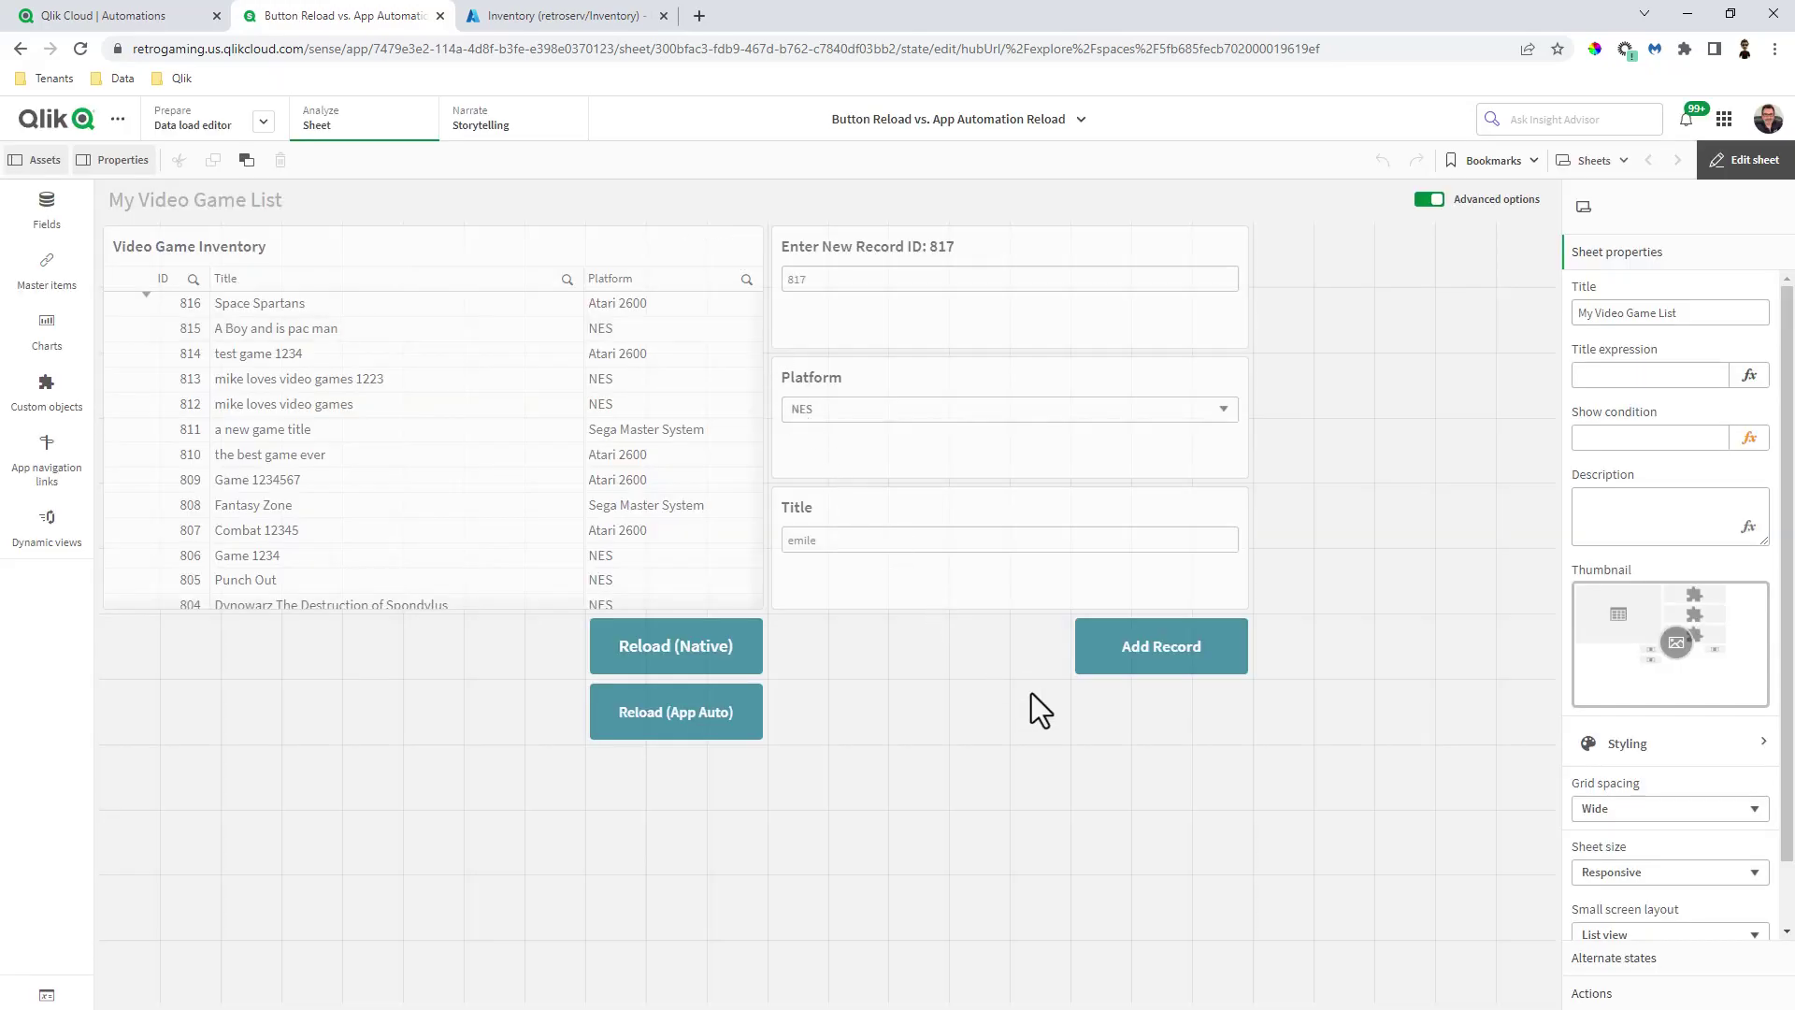
Set the Reload (App Auto) button's action to Execute automation with Video Reload 123.
click(716, 722)
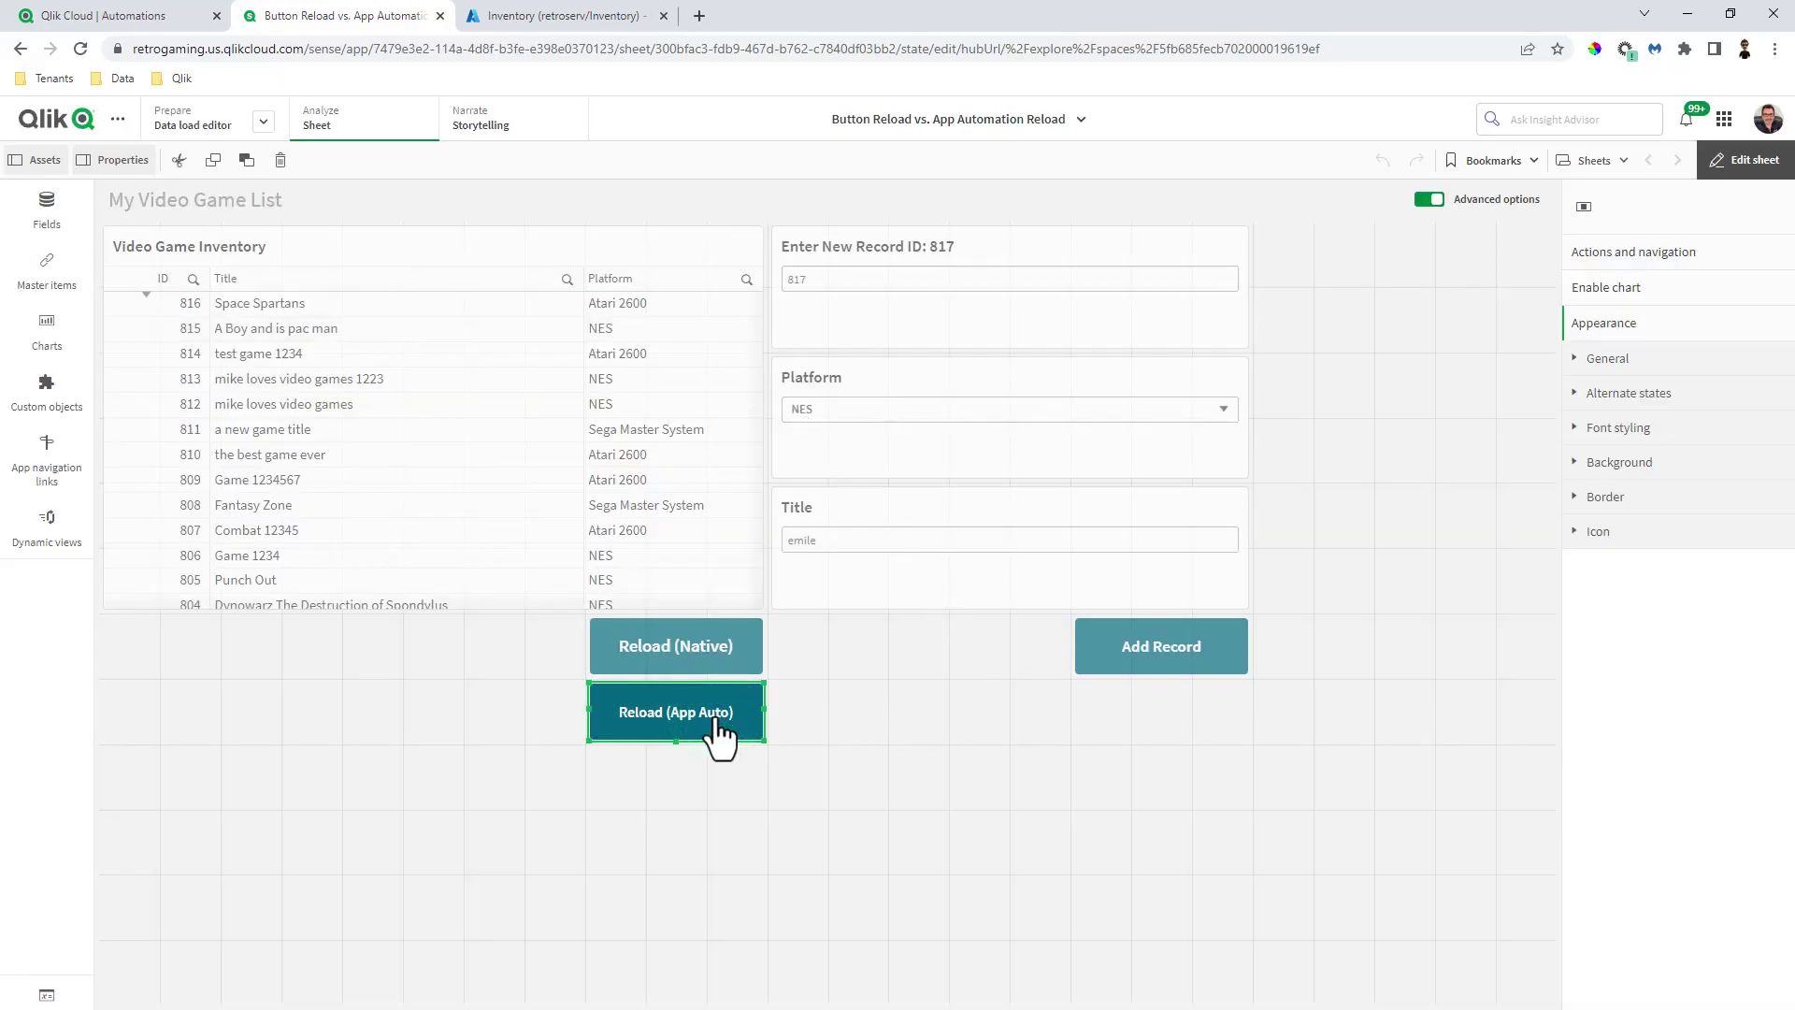
click(1636, 253)
click(1671, 336)
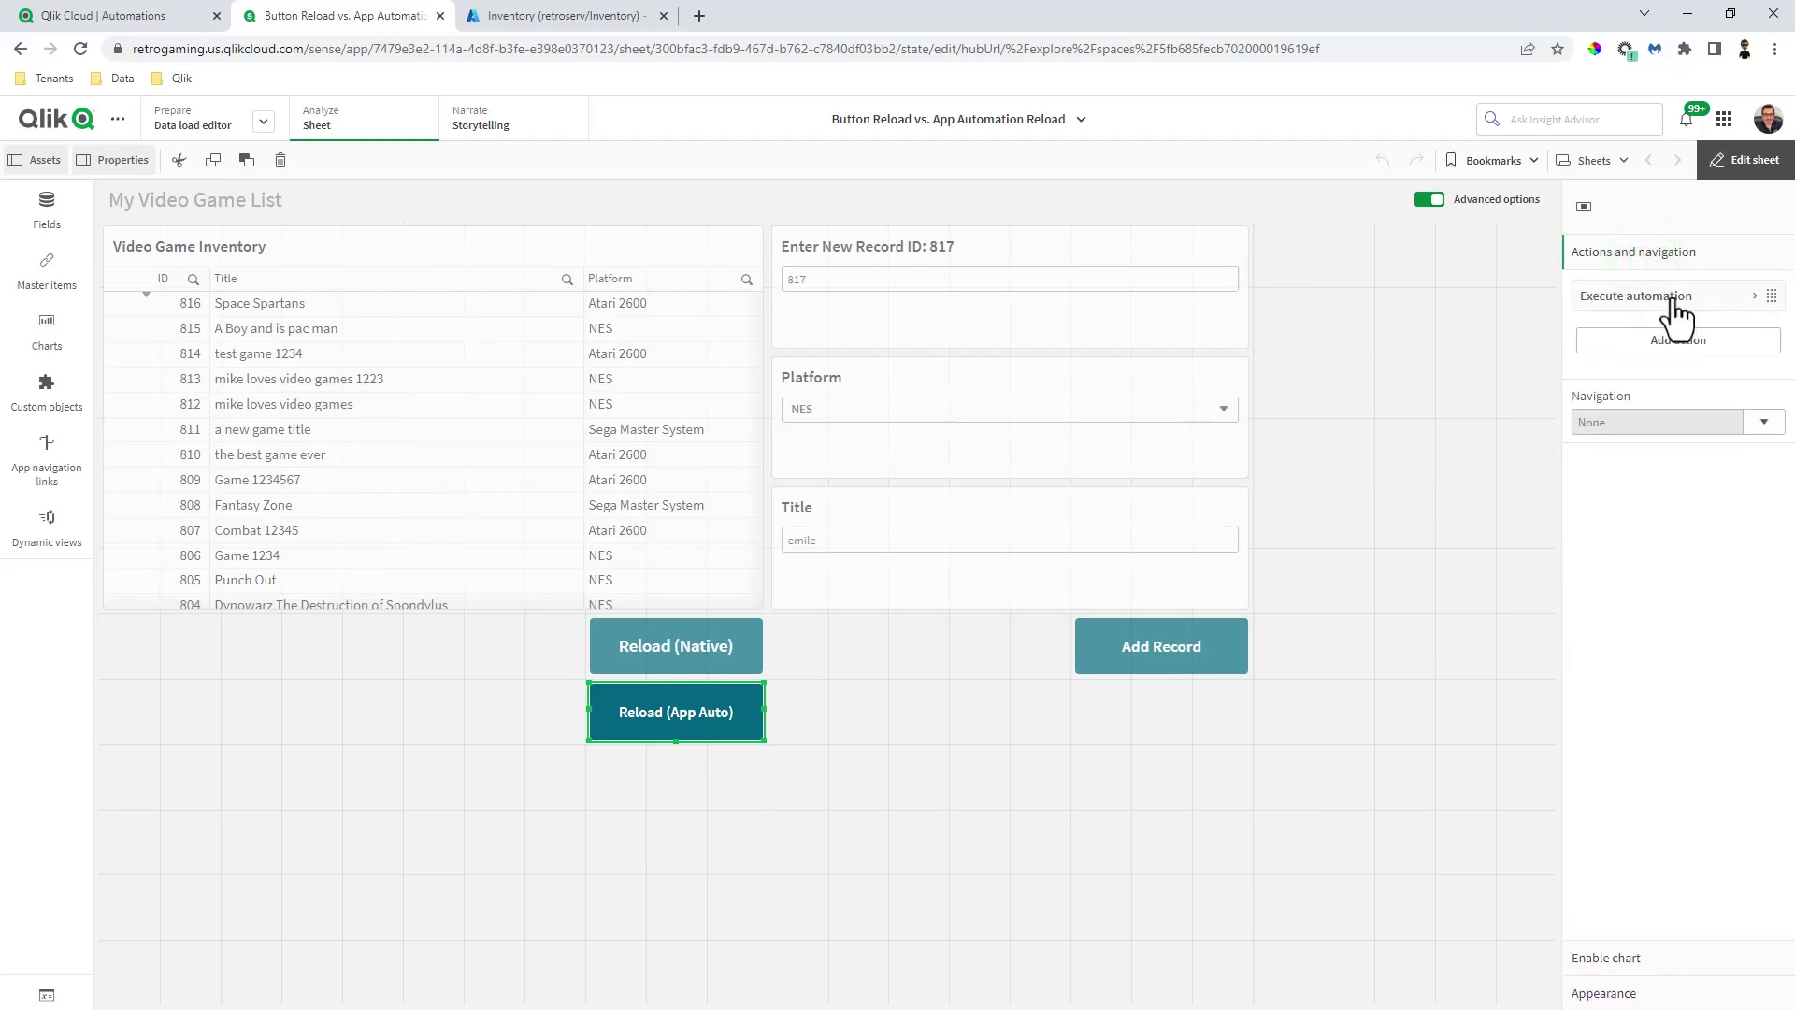
click(1674, 295)
click(1738, 478)
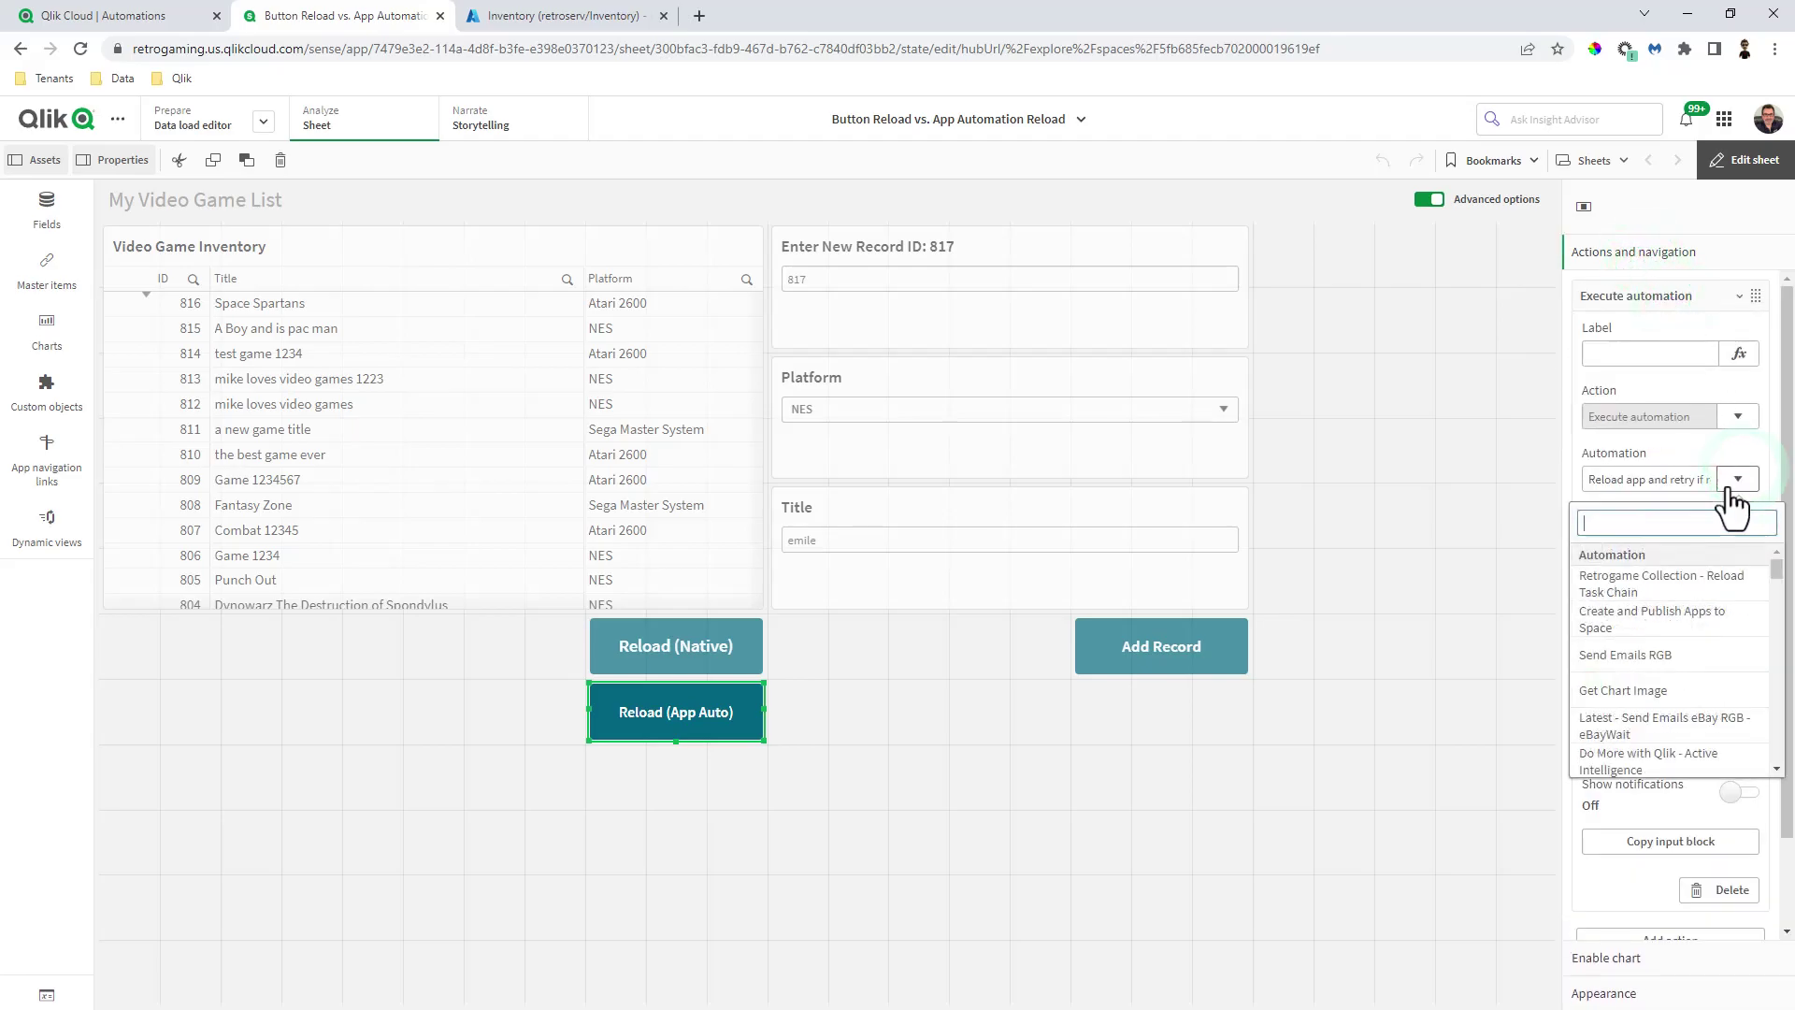
text(vi)
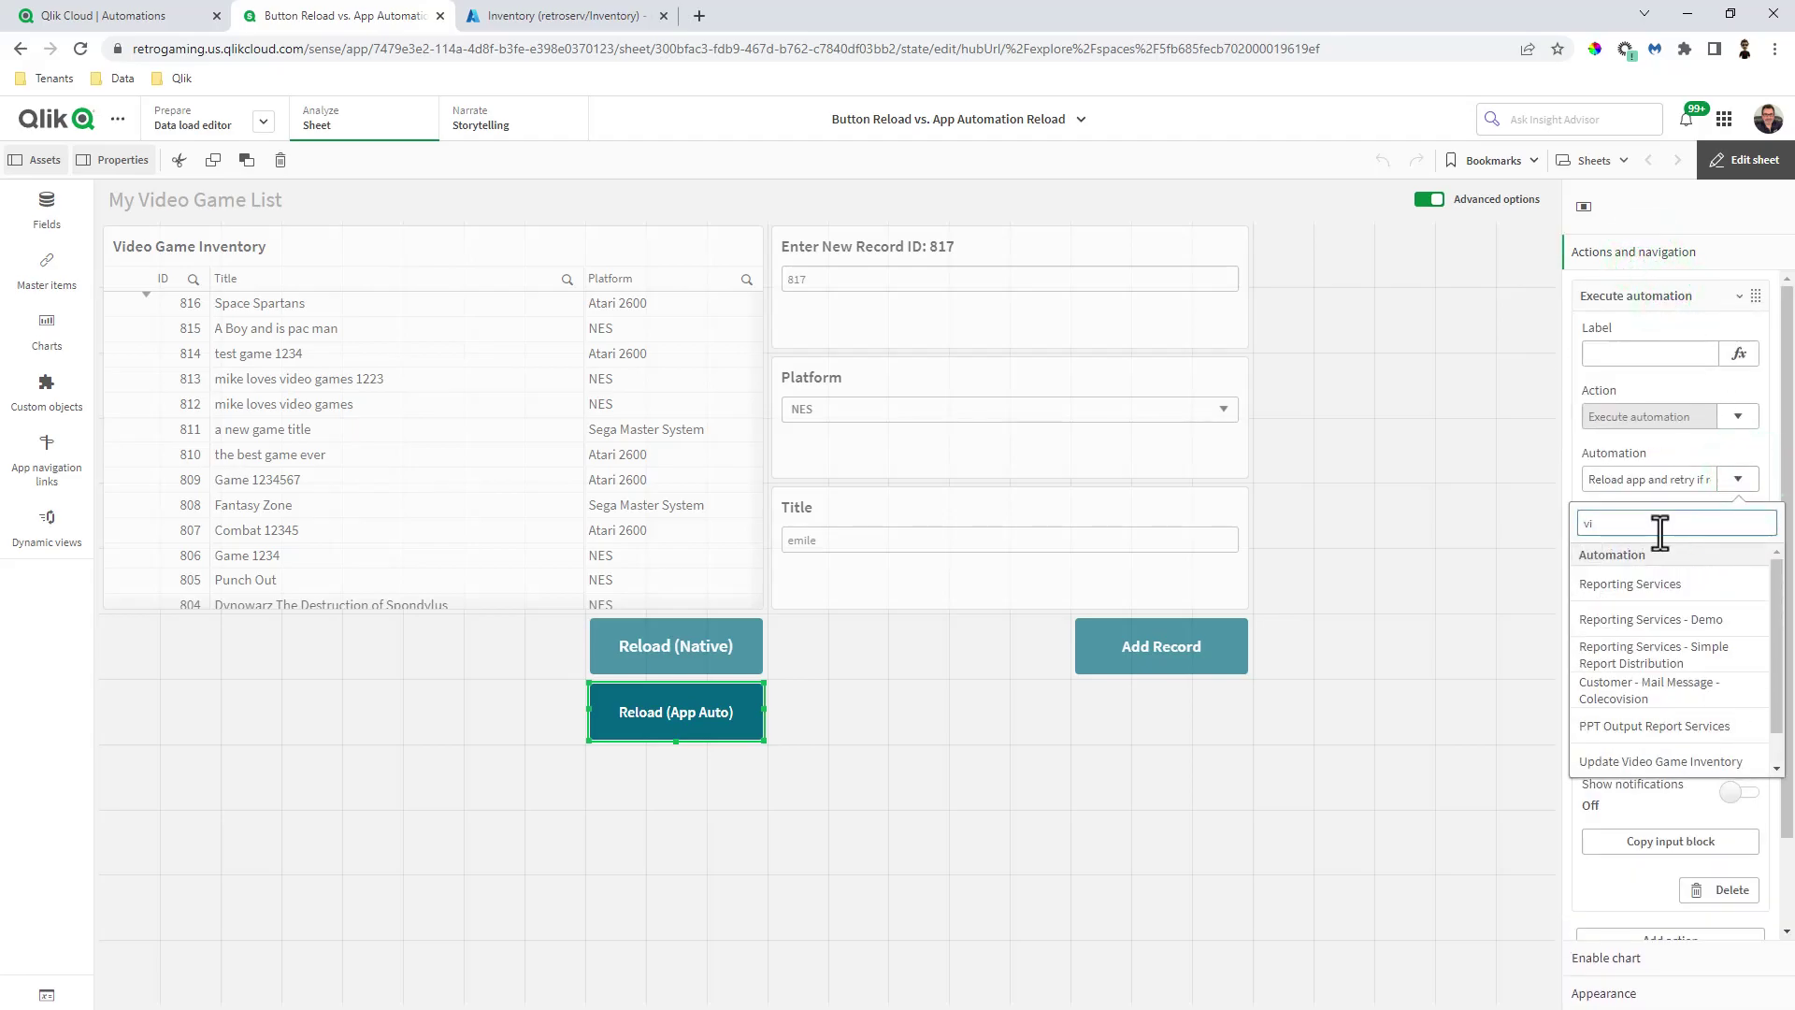
text(deo)
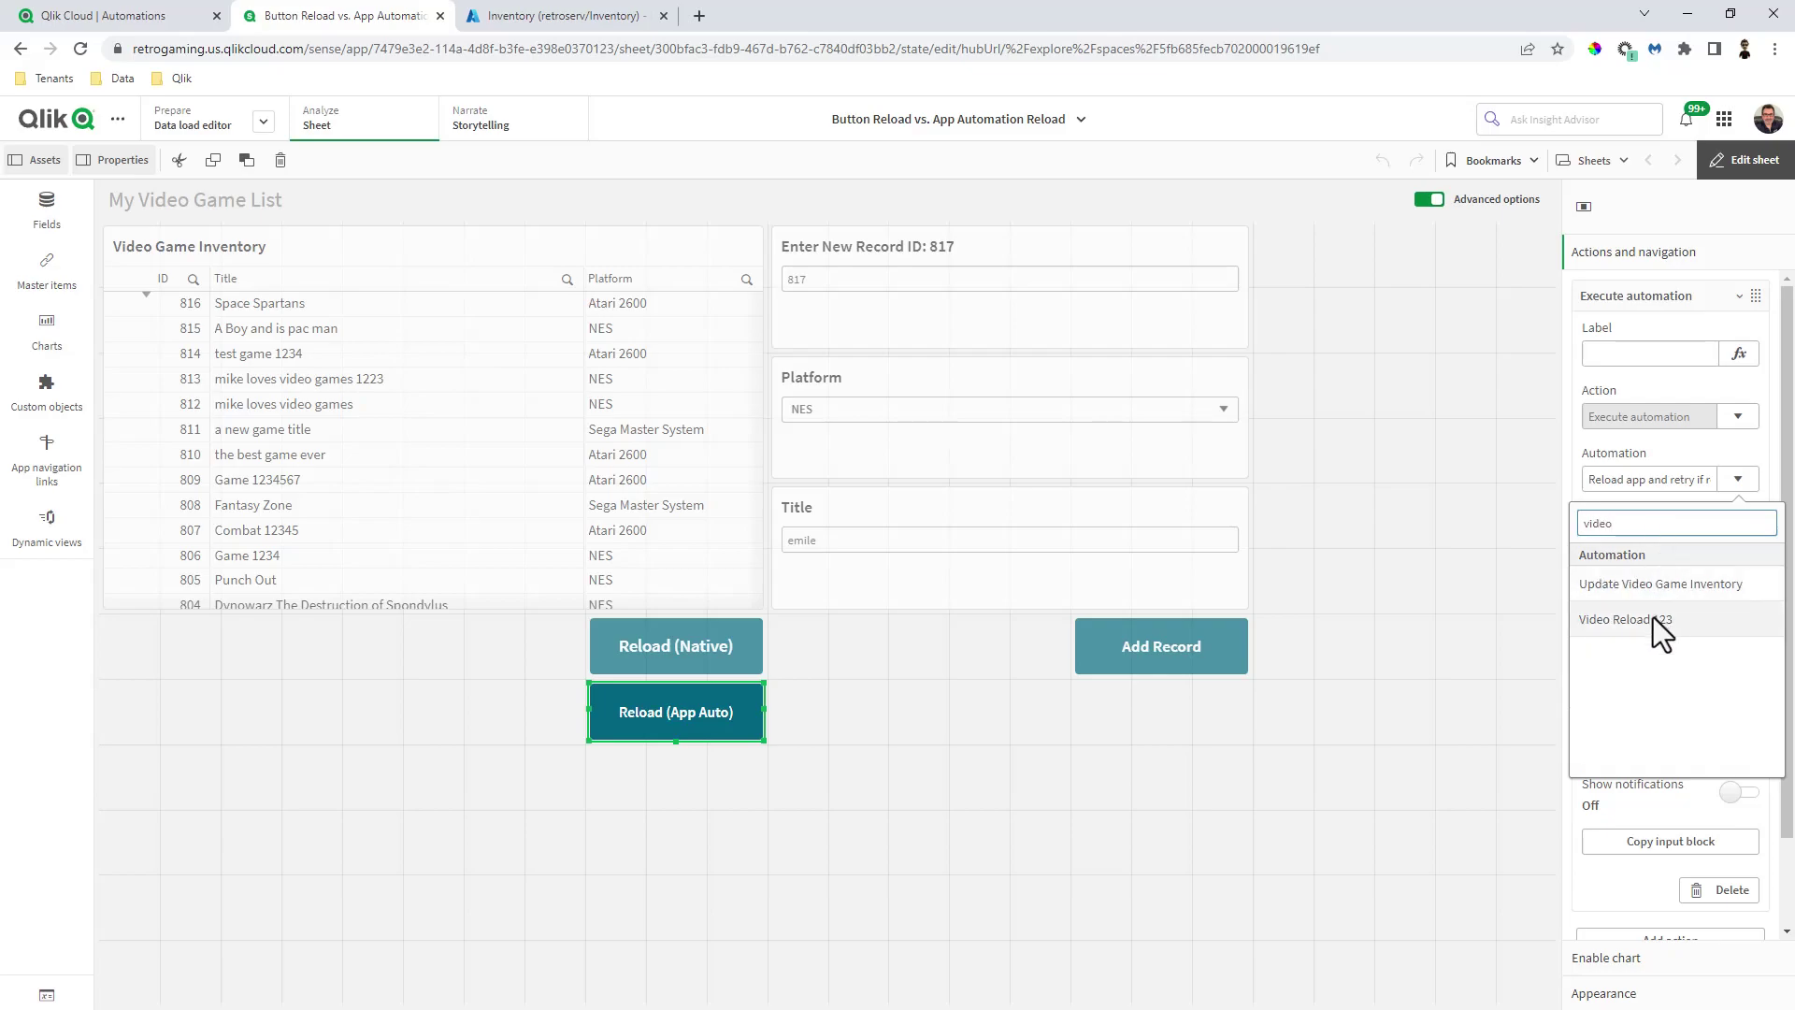
click(1653, 617)
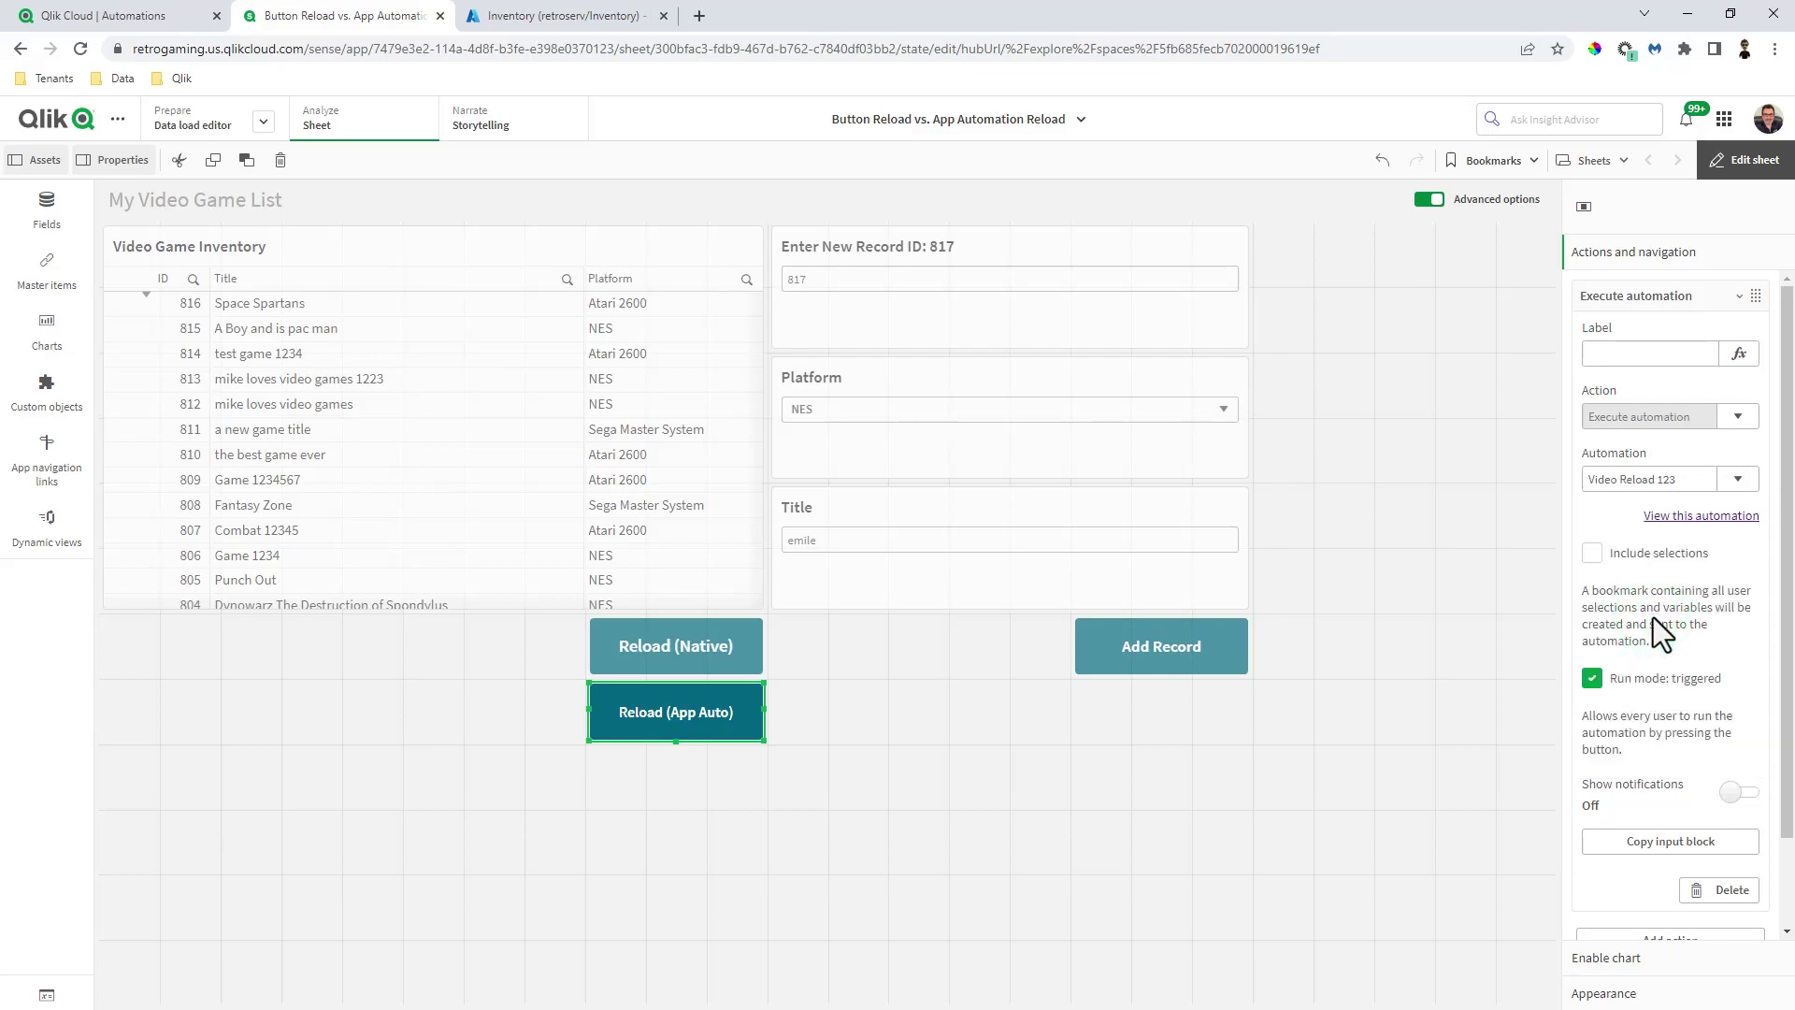
click(1481, 699)
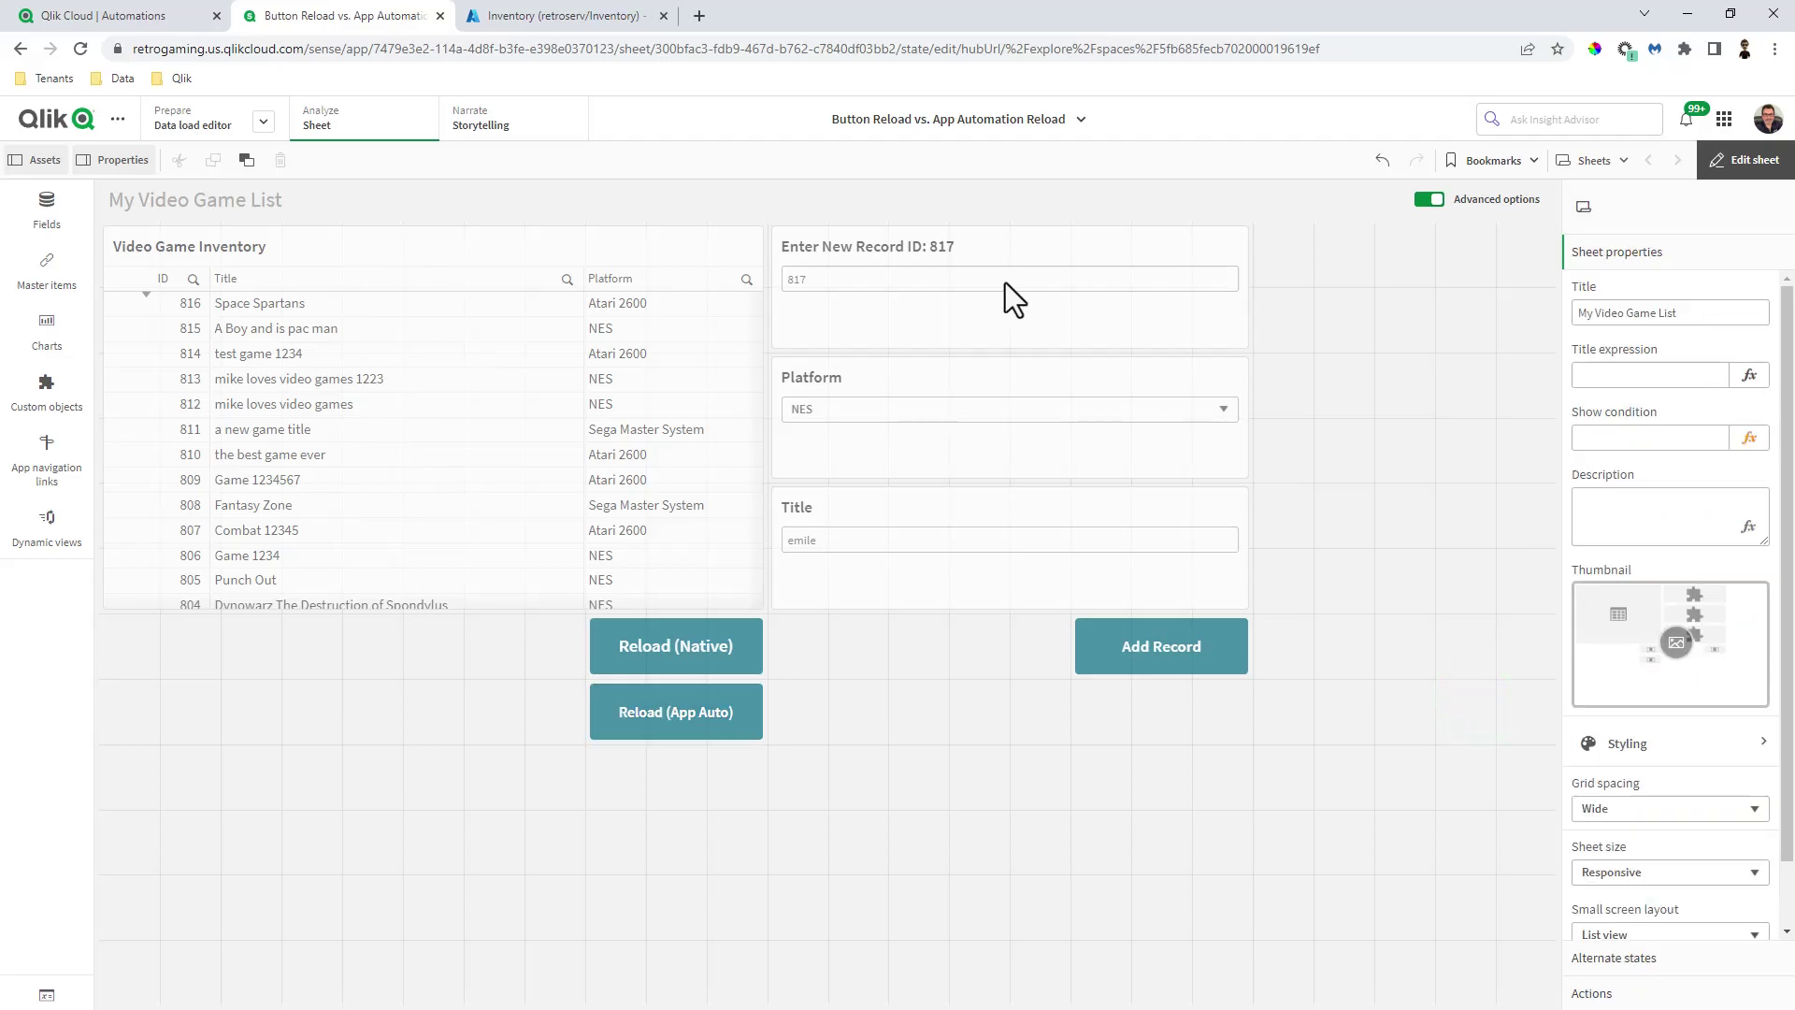
Look over the My Video Game List sheet's options in the sheet overview.
click(1594, 160)
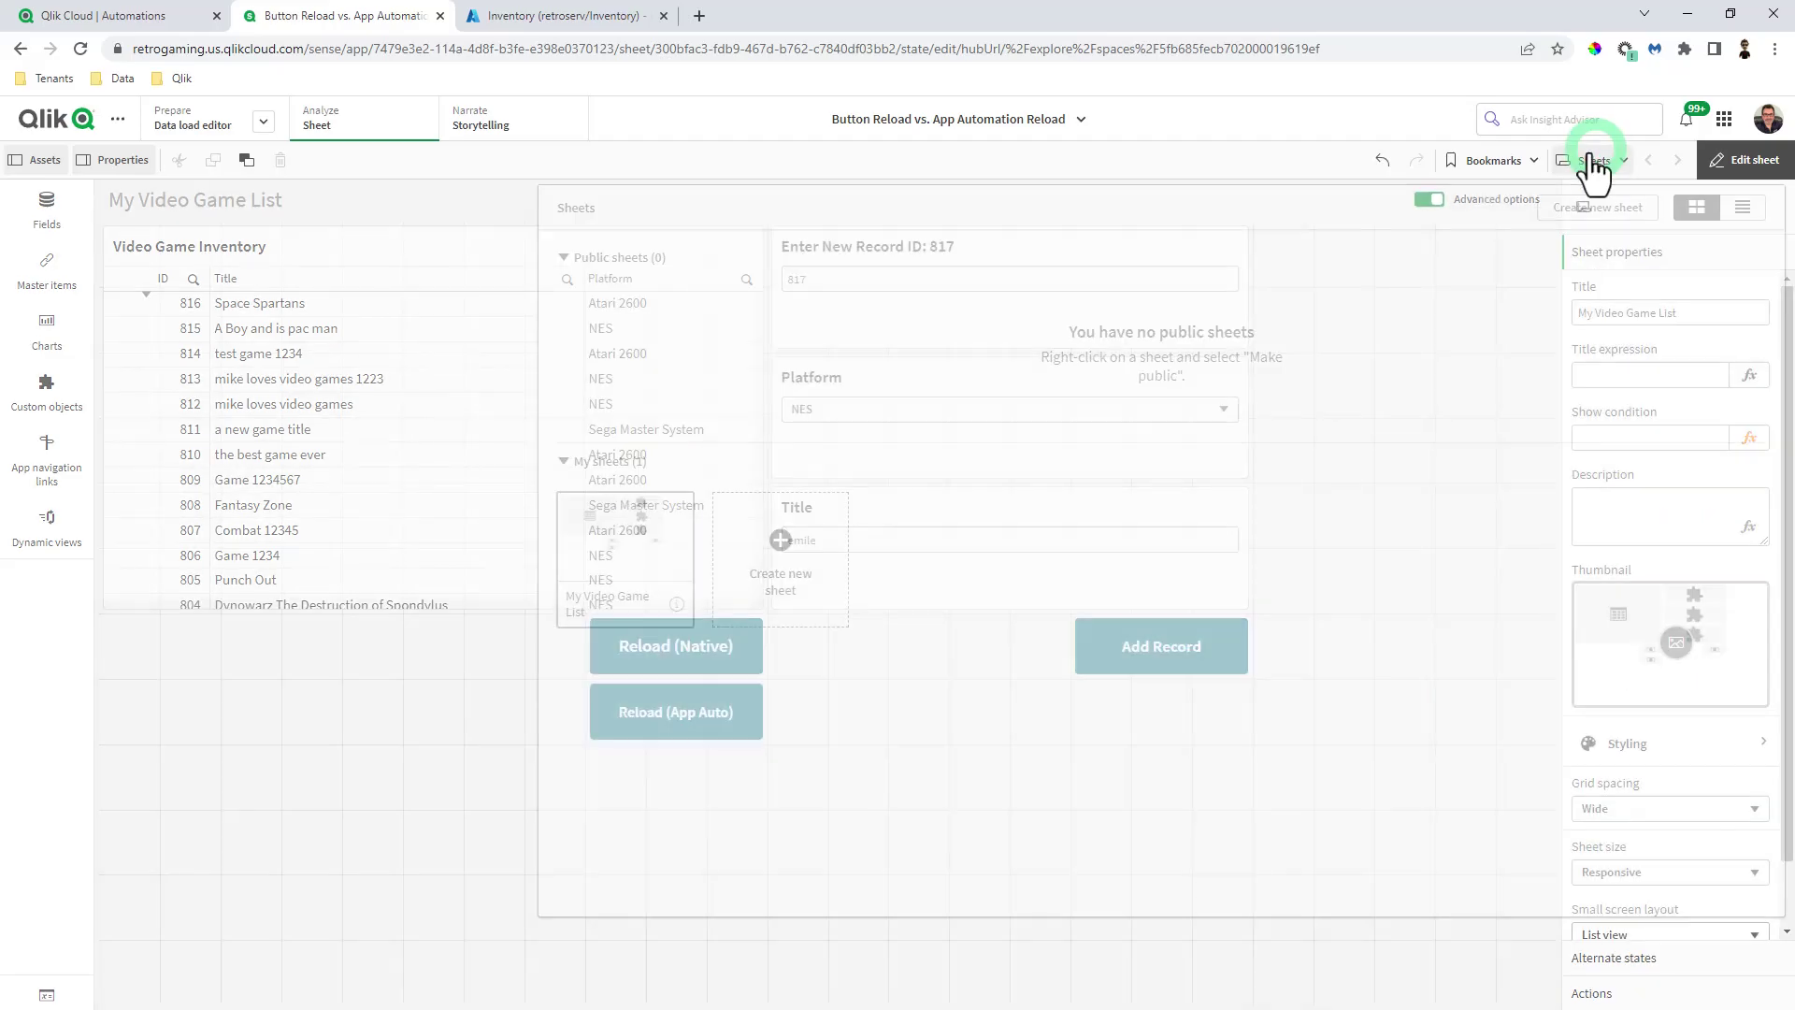
right_click(638, 560)
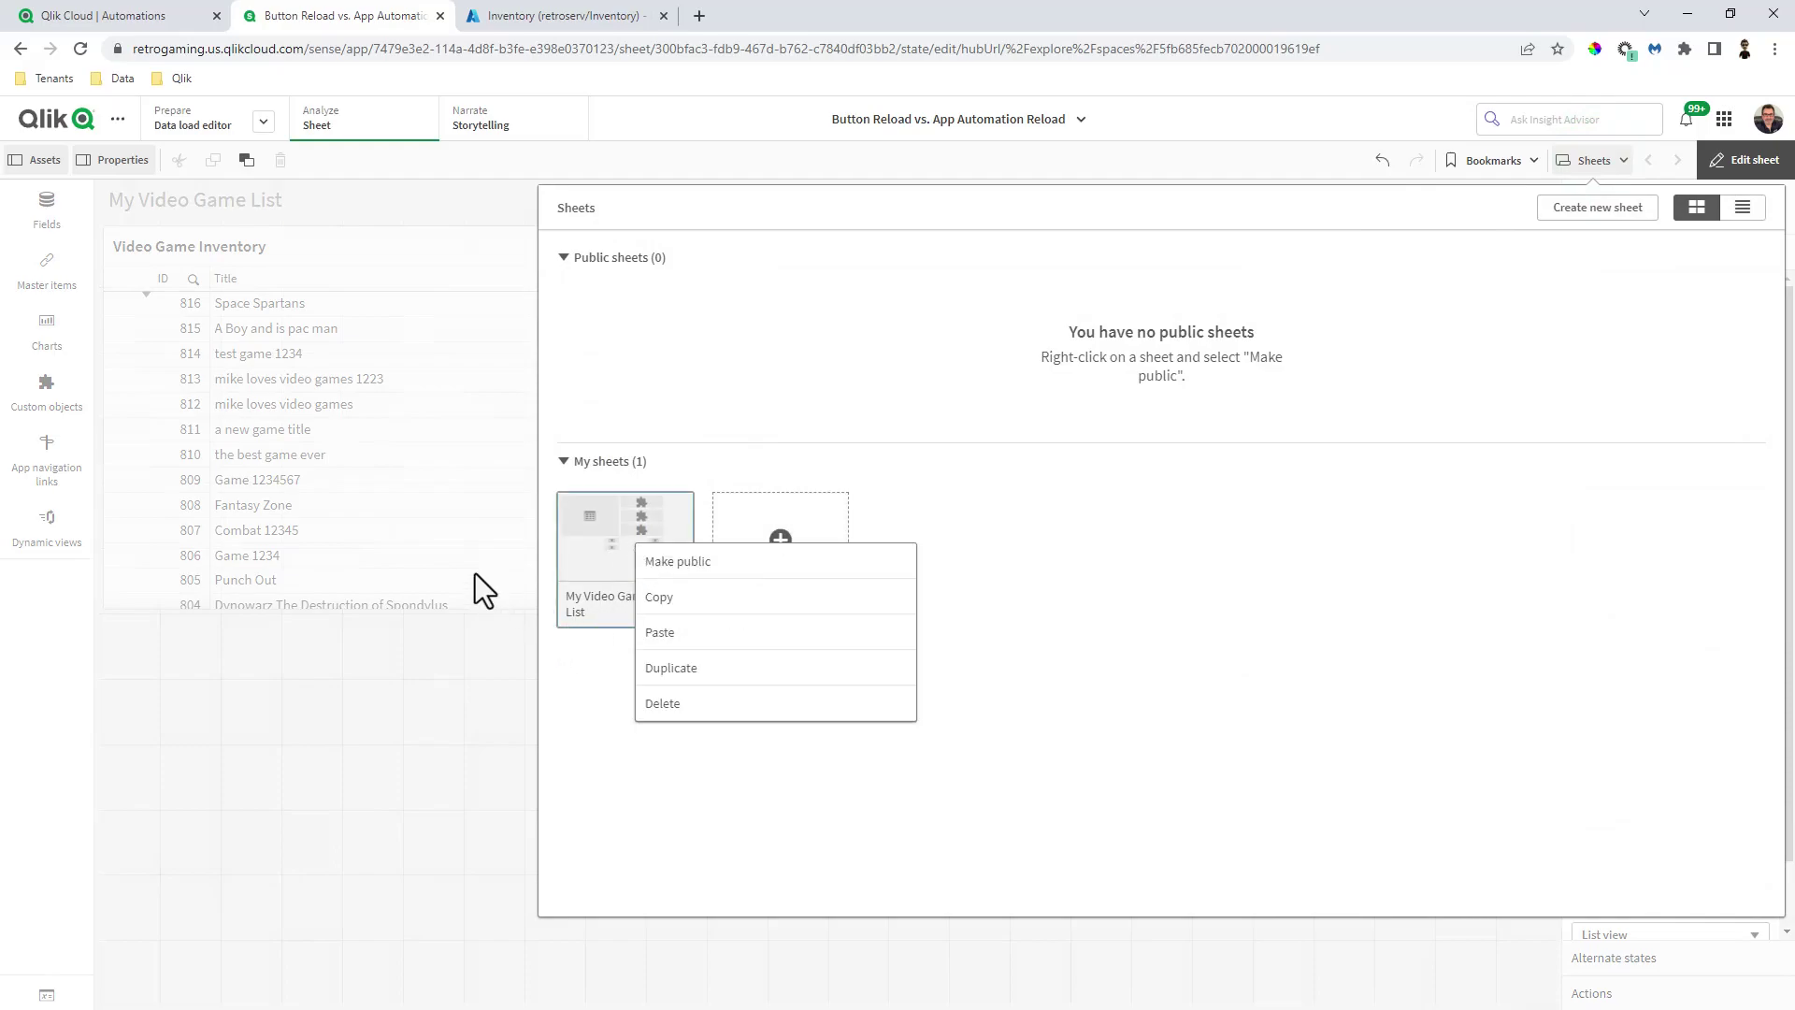
click(425, 769)
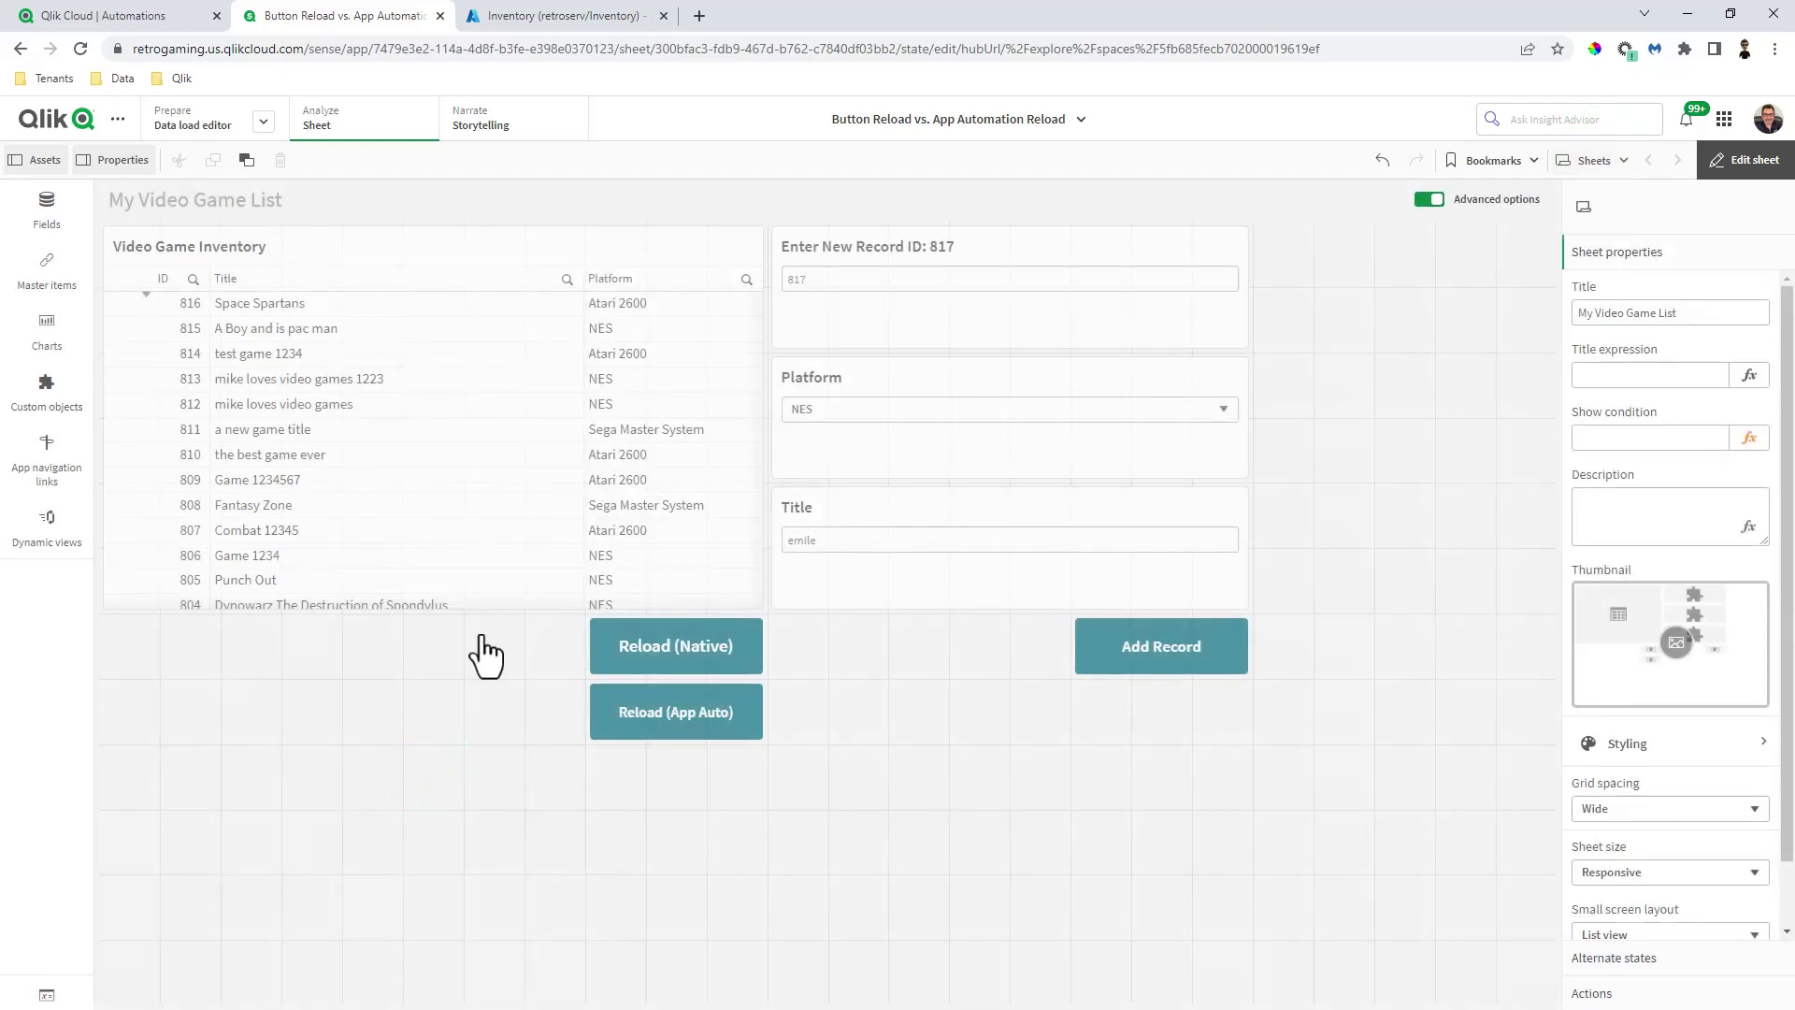
Add a Text & image box reading 'This is the new sheet / app' below the inventory table.
click(47, 346)
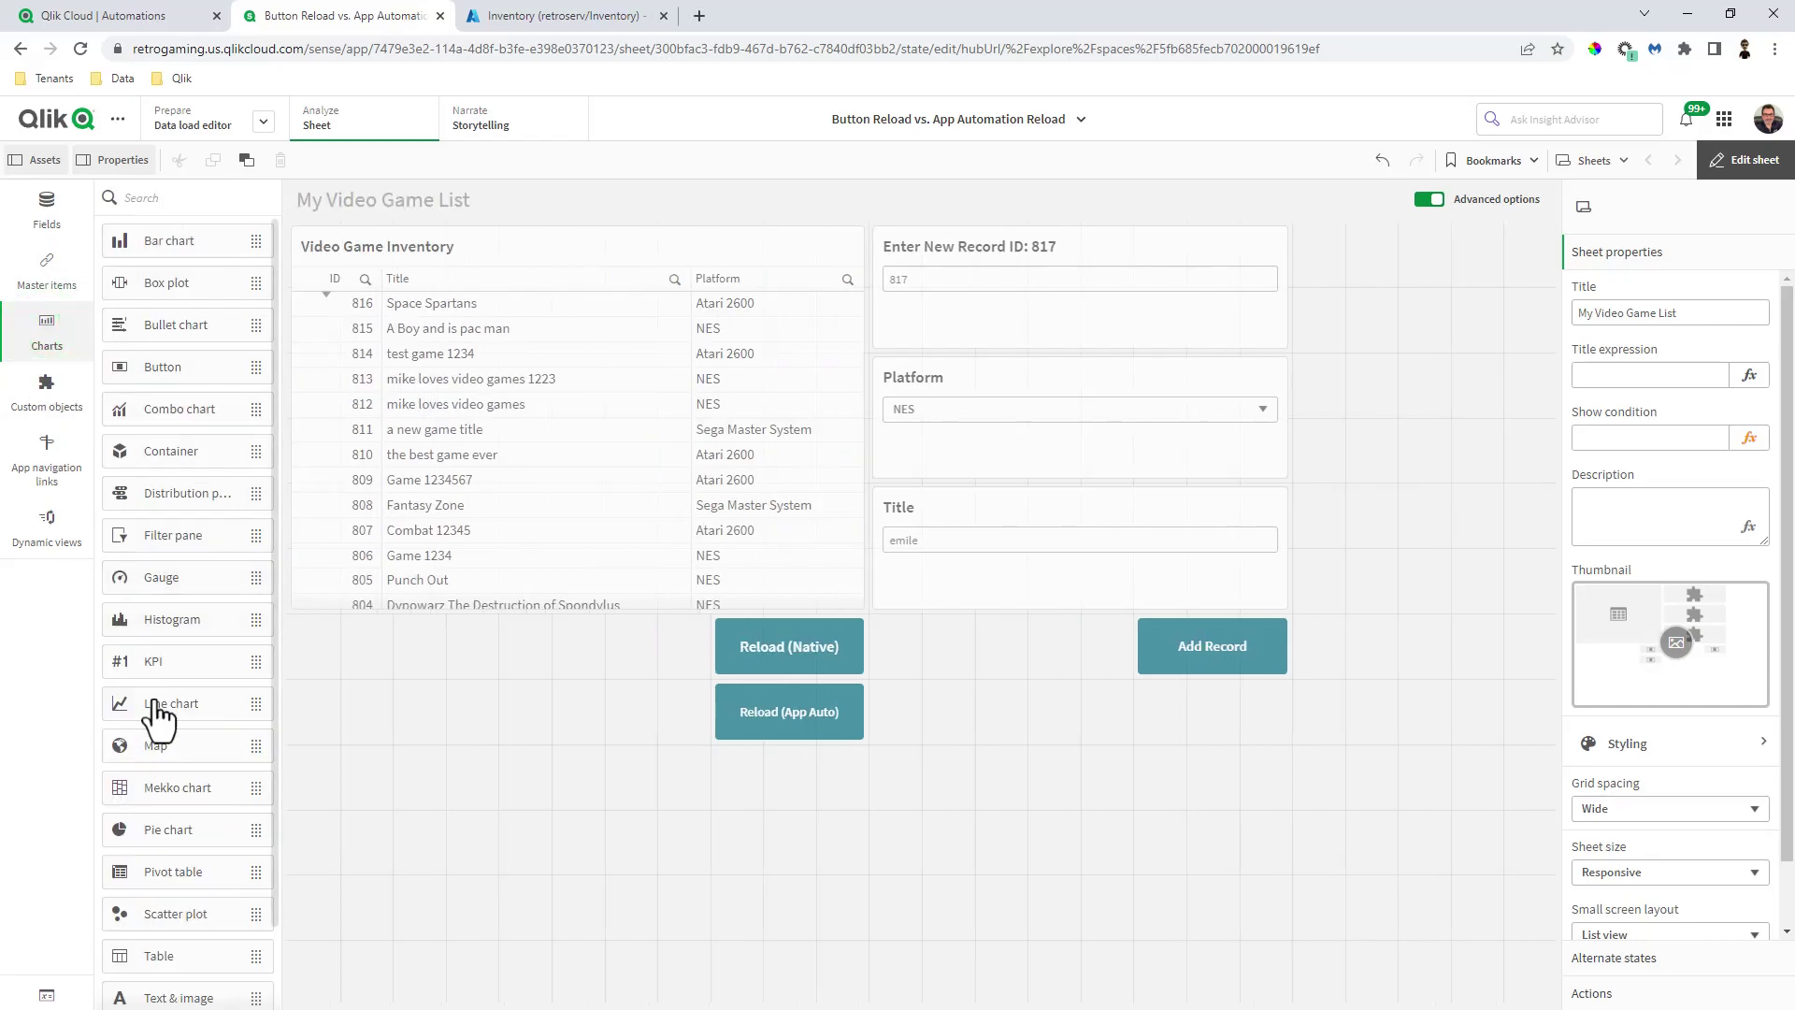
scroll(177, 748, down, 2)
drag(185, 917, 421, 773)
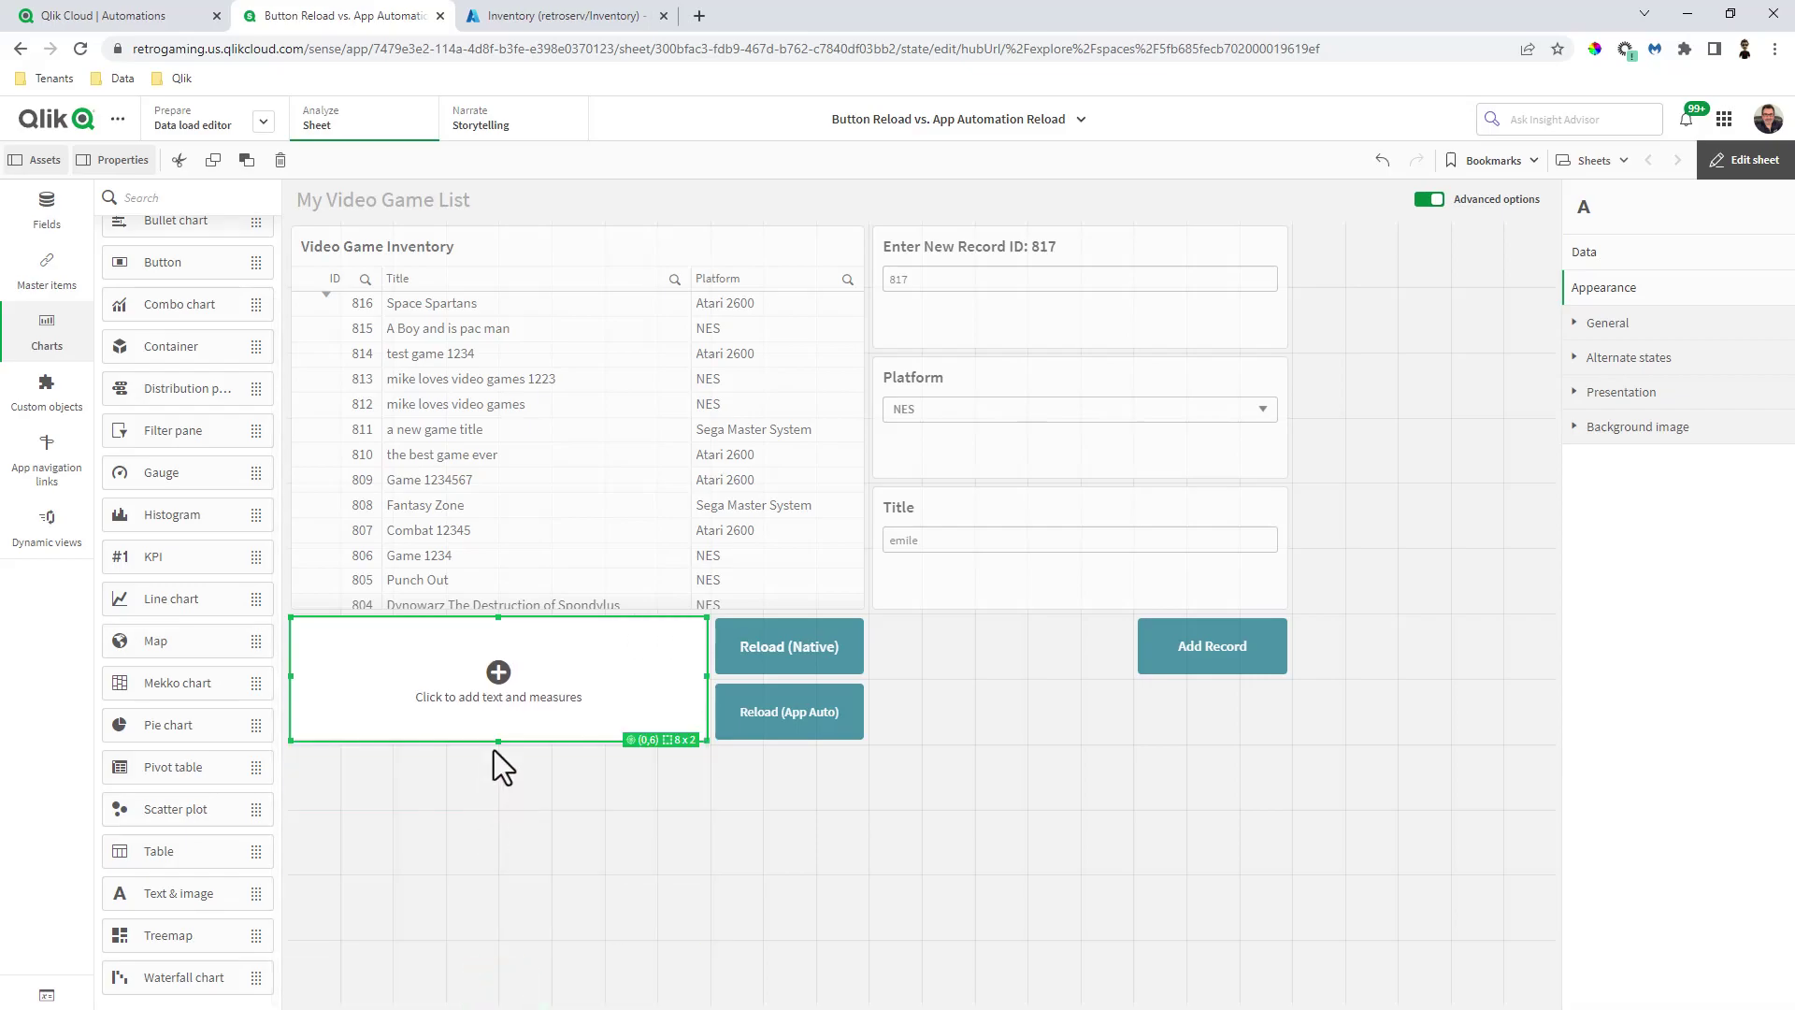
click(485, 703)
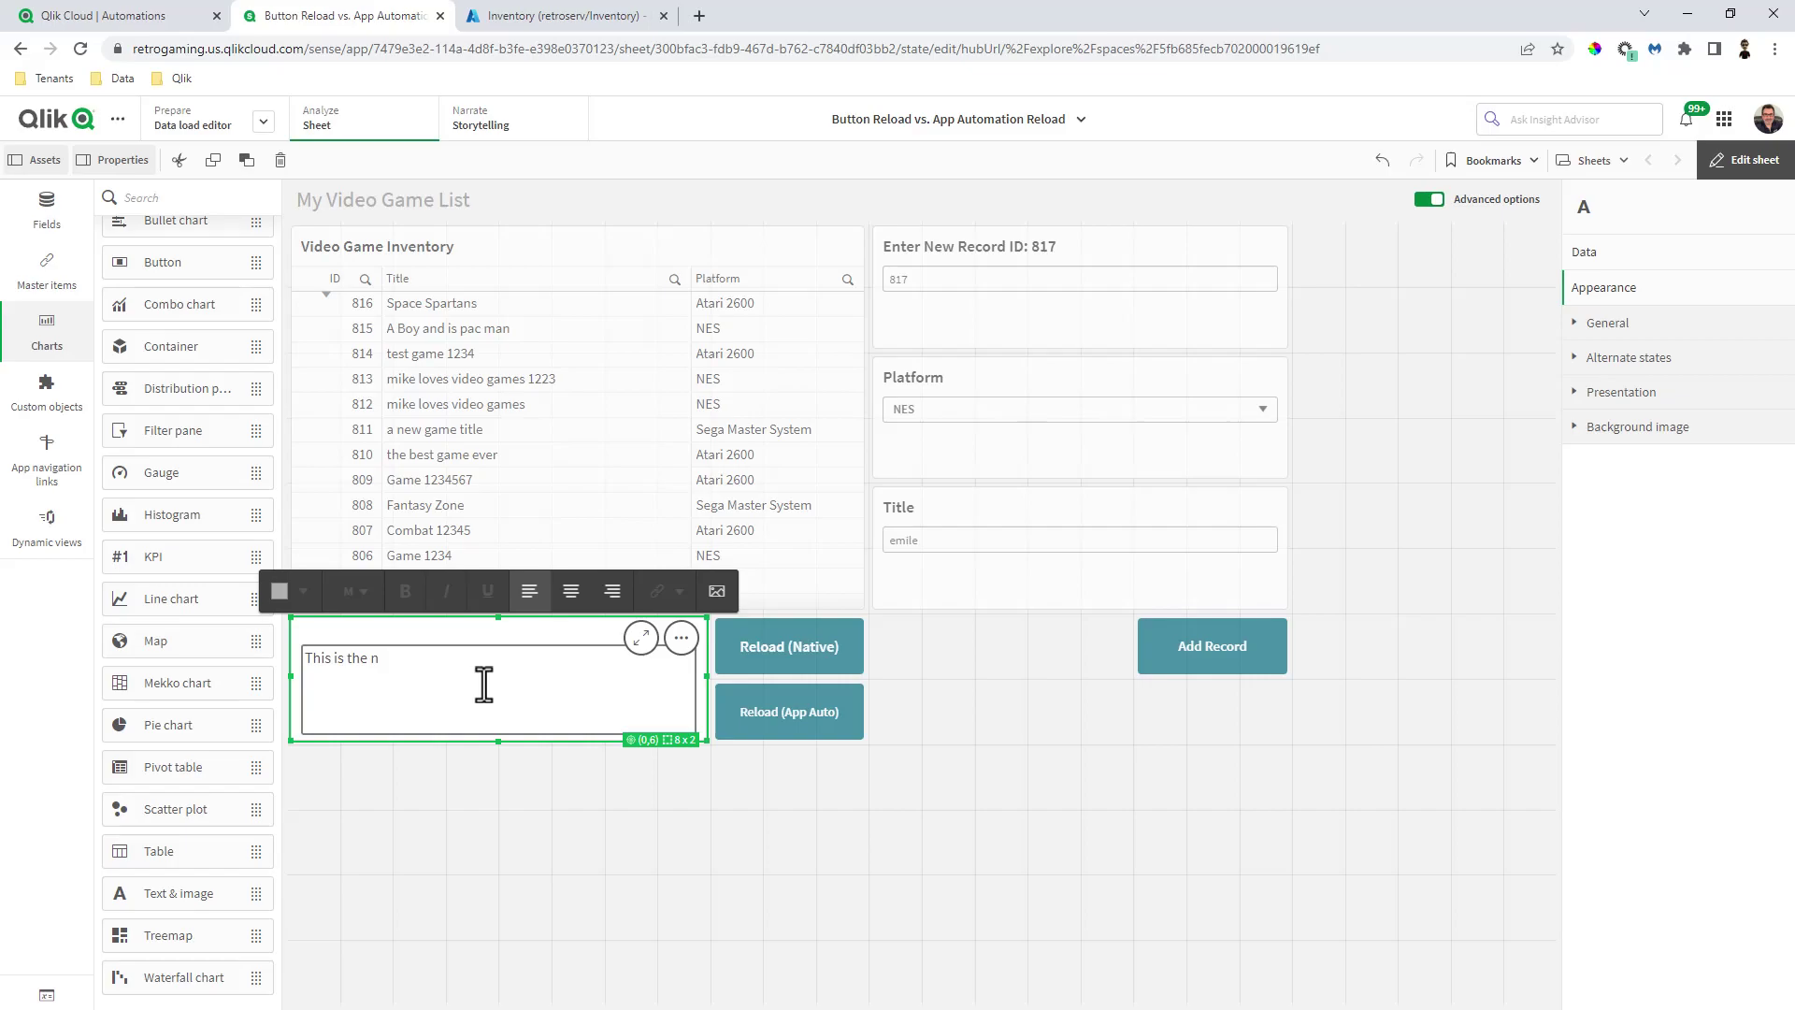
text(This is the new sheet / app)
click(520, 843)
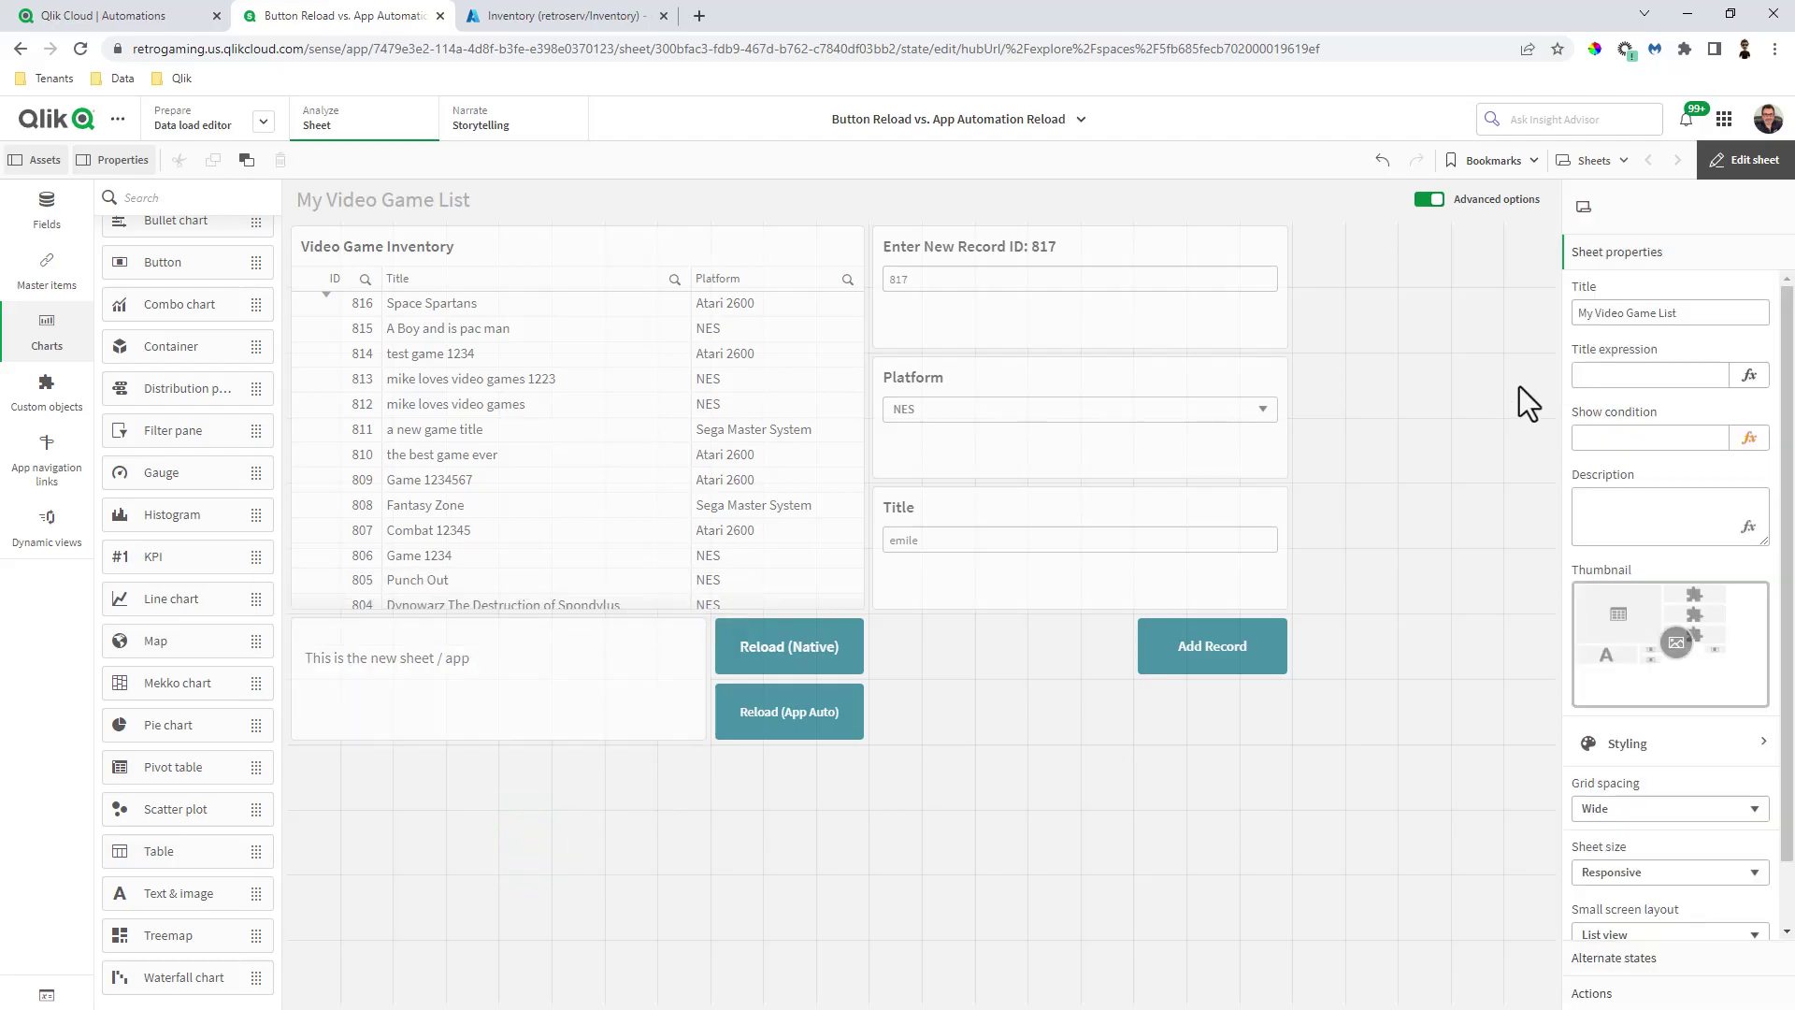
Make the My Video Game List sheet public and leave the app for the hub.
click(1584, 168)
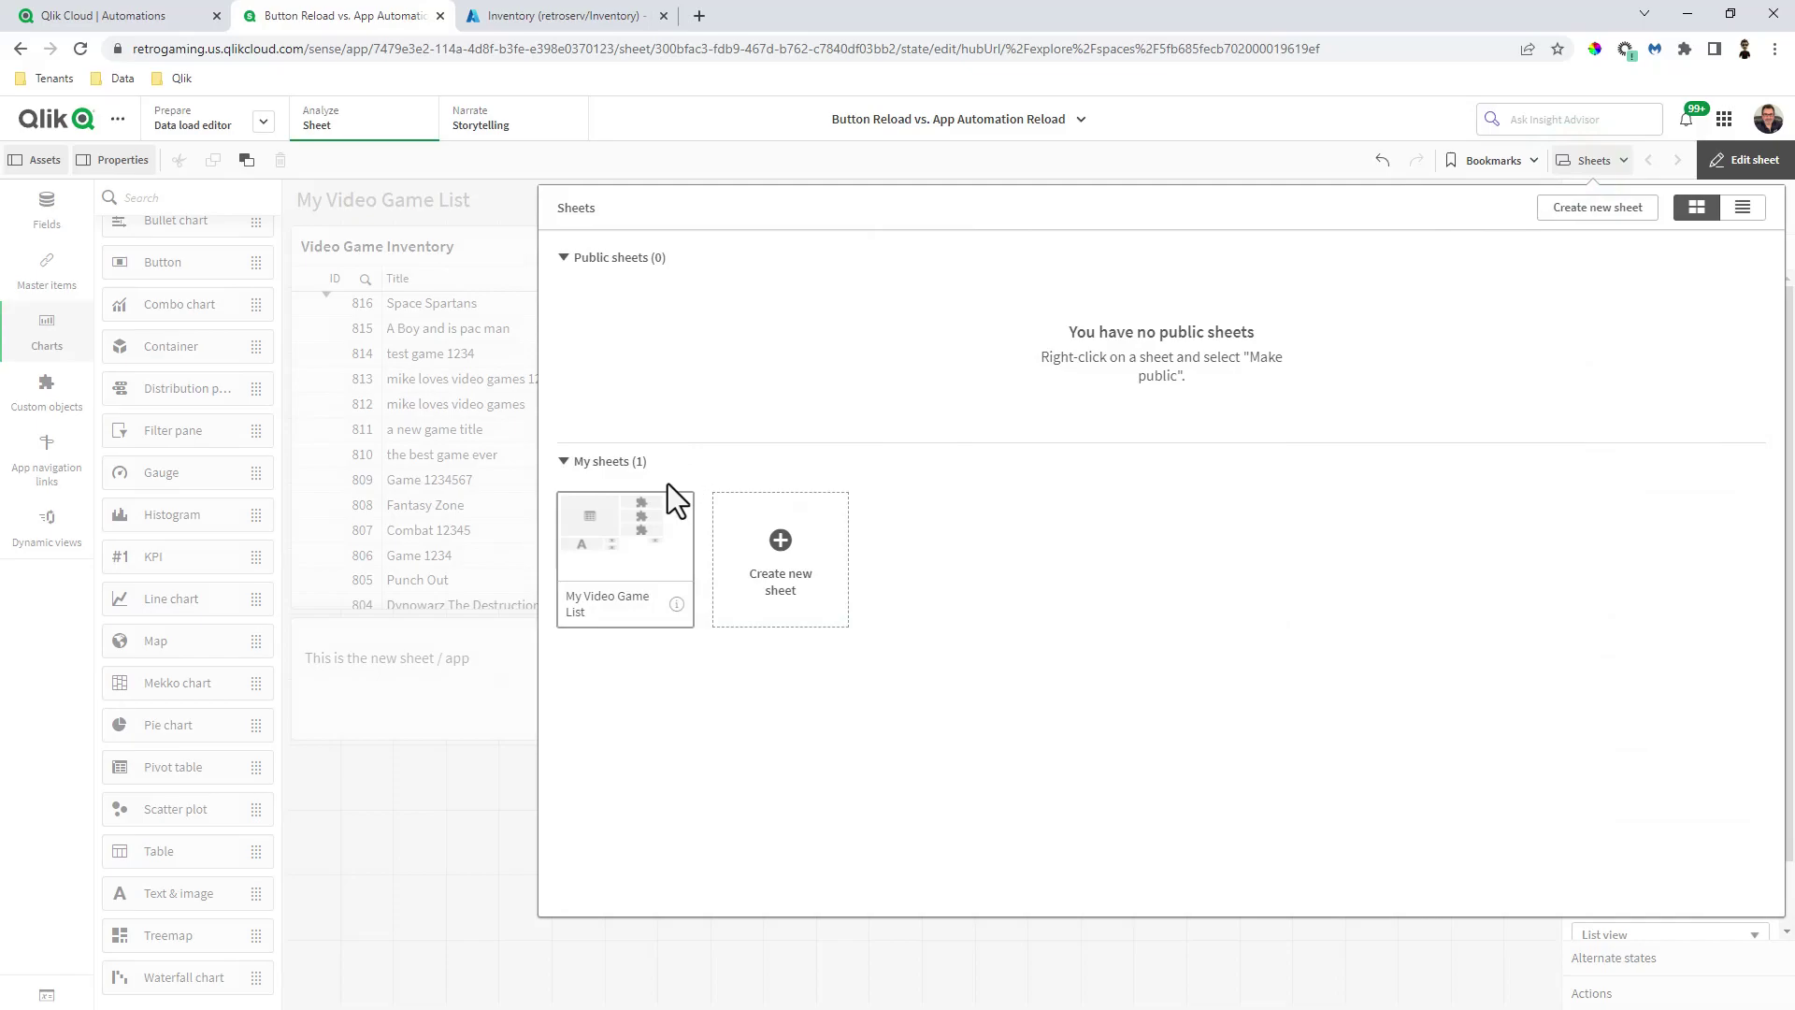
right_click(598, 547)
click(622, 565)
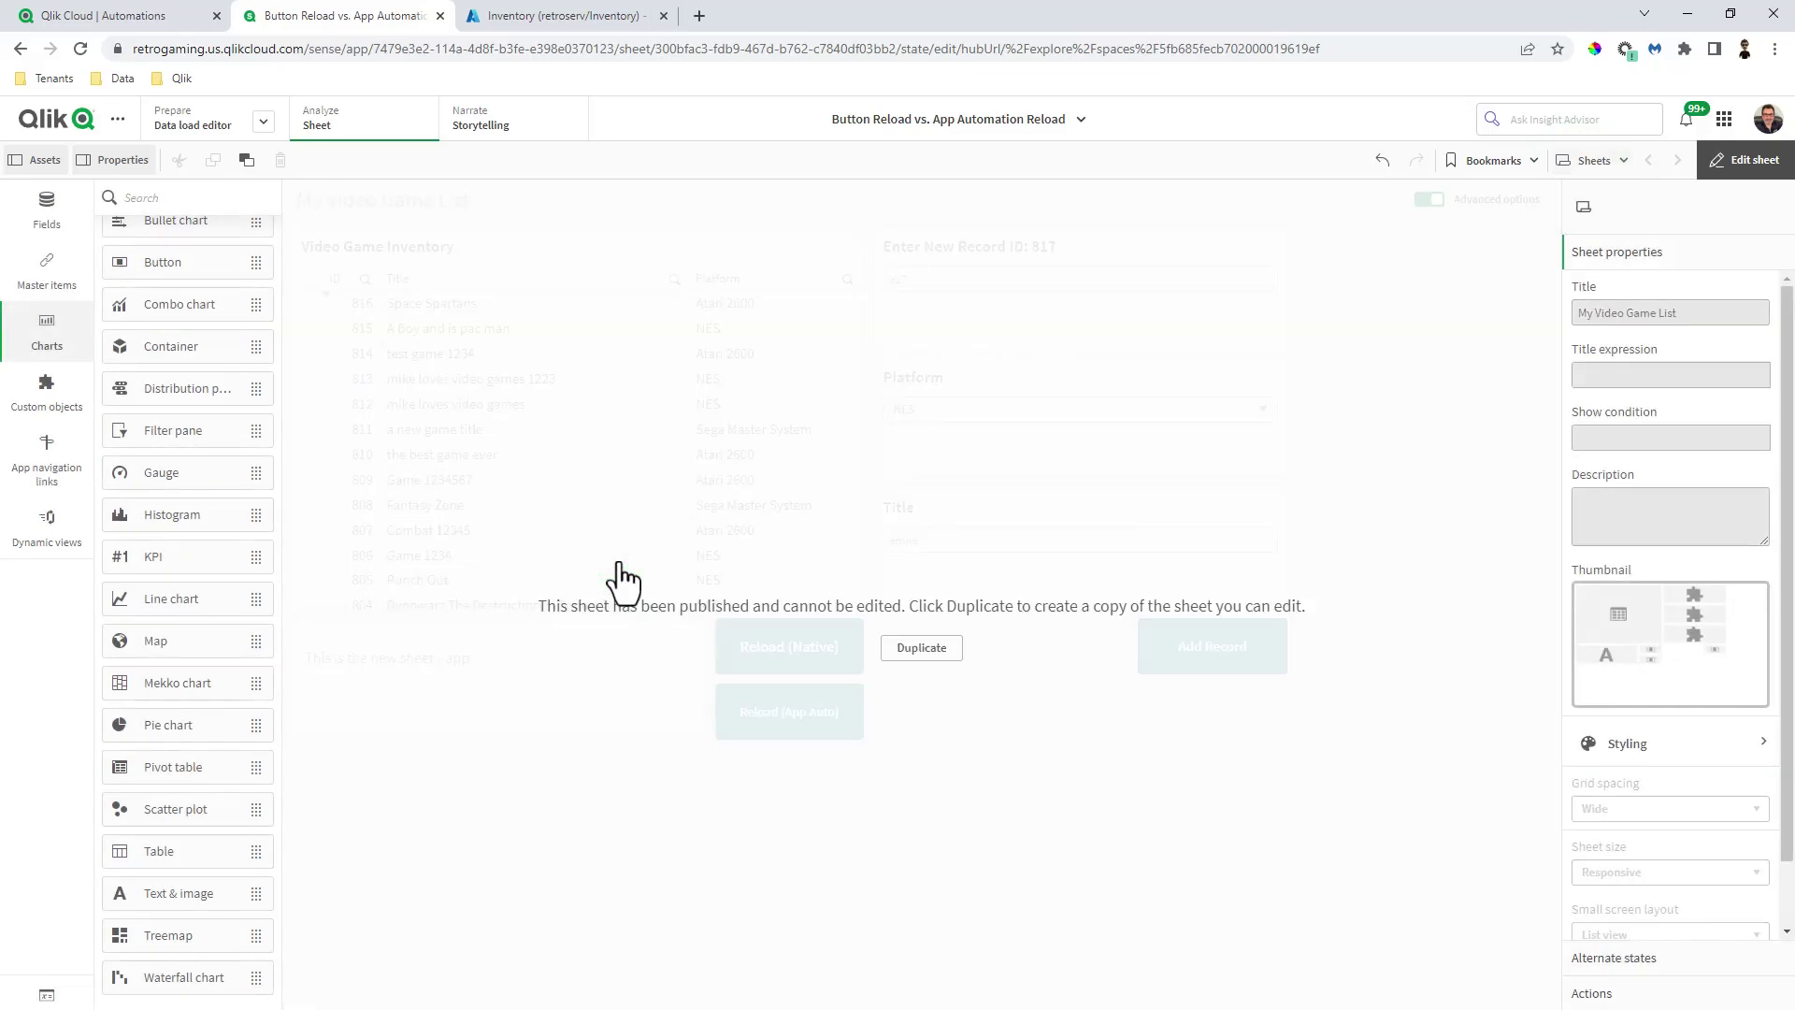
click(82, 124)
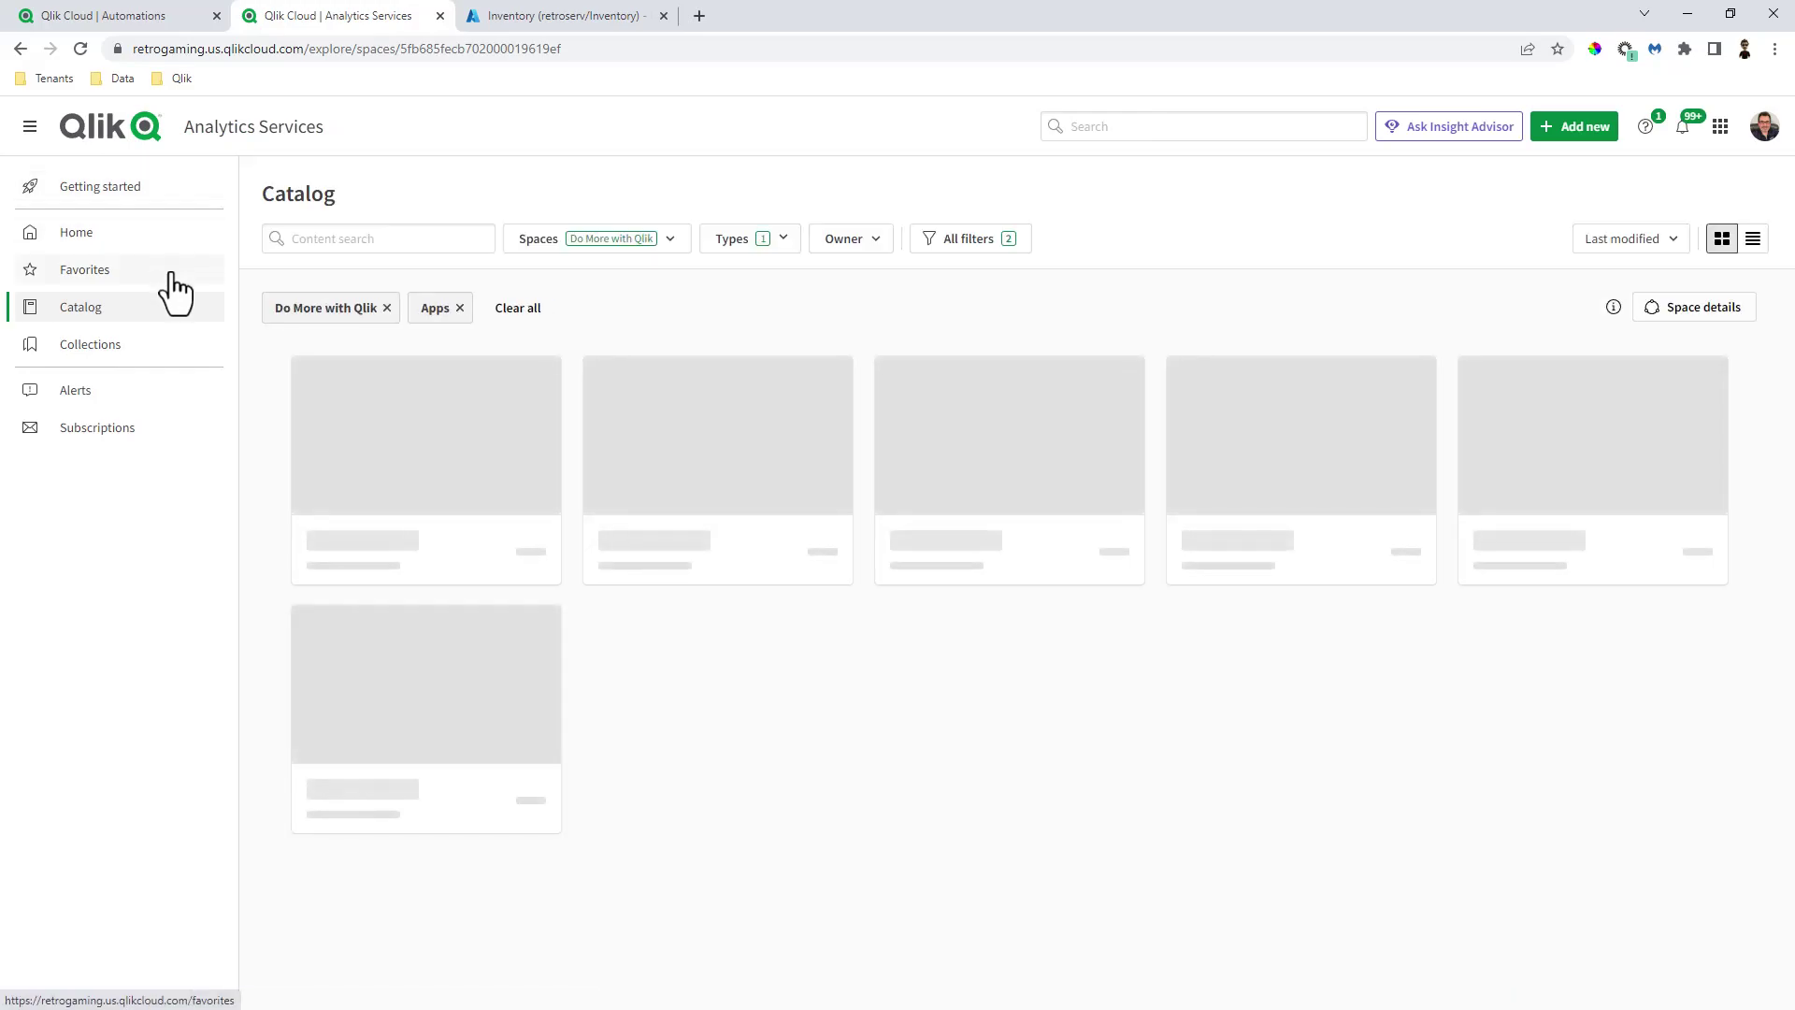
Publish Button Reload vs. App Automation Reload again, replacing the existing Sales - Managed copy.
click(538, 555)
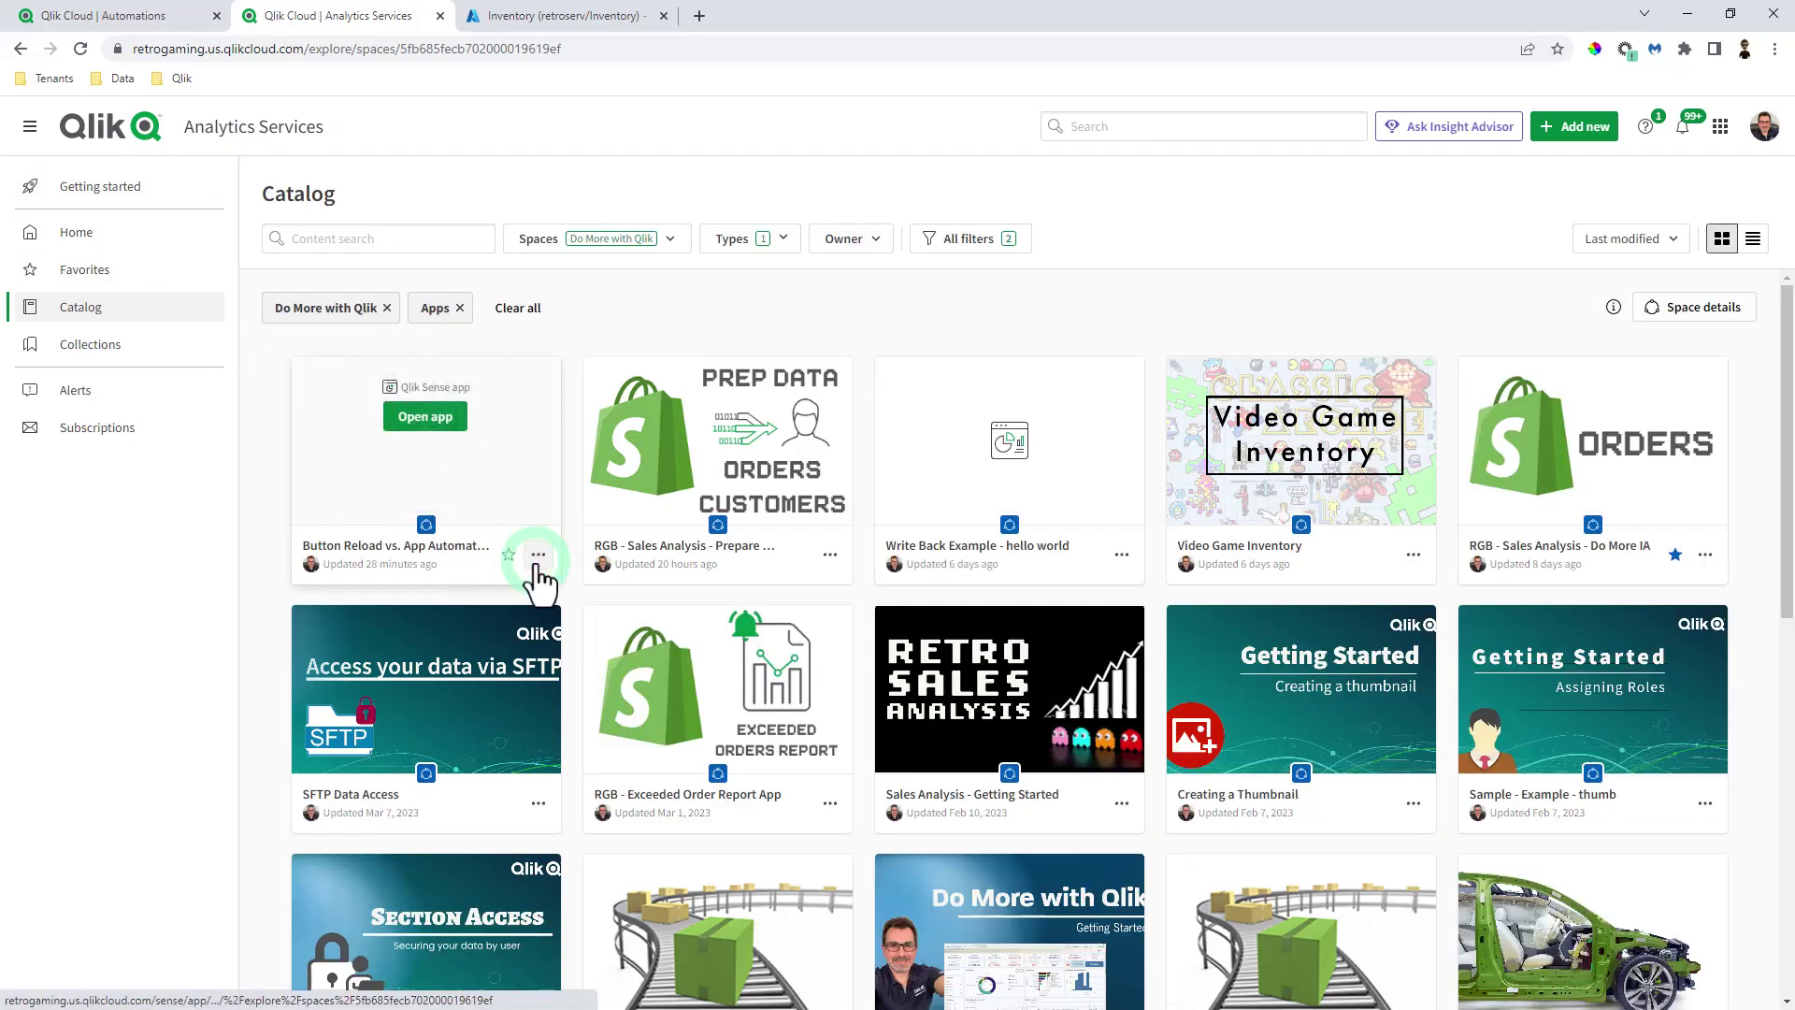
click(435, 383)
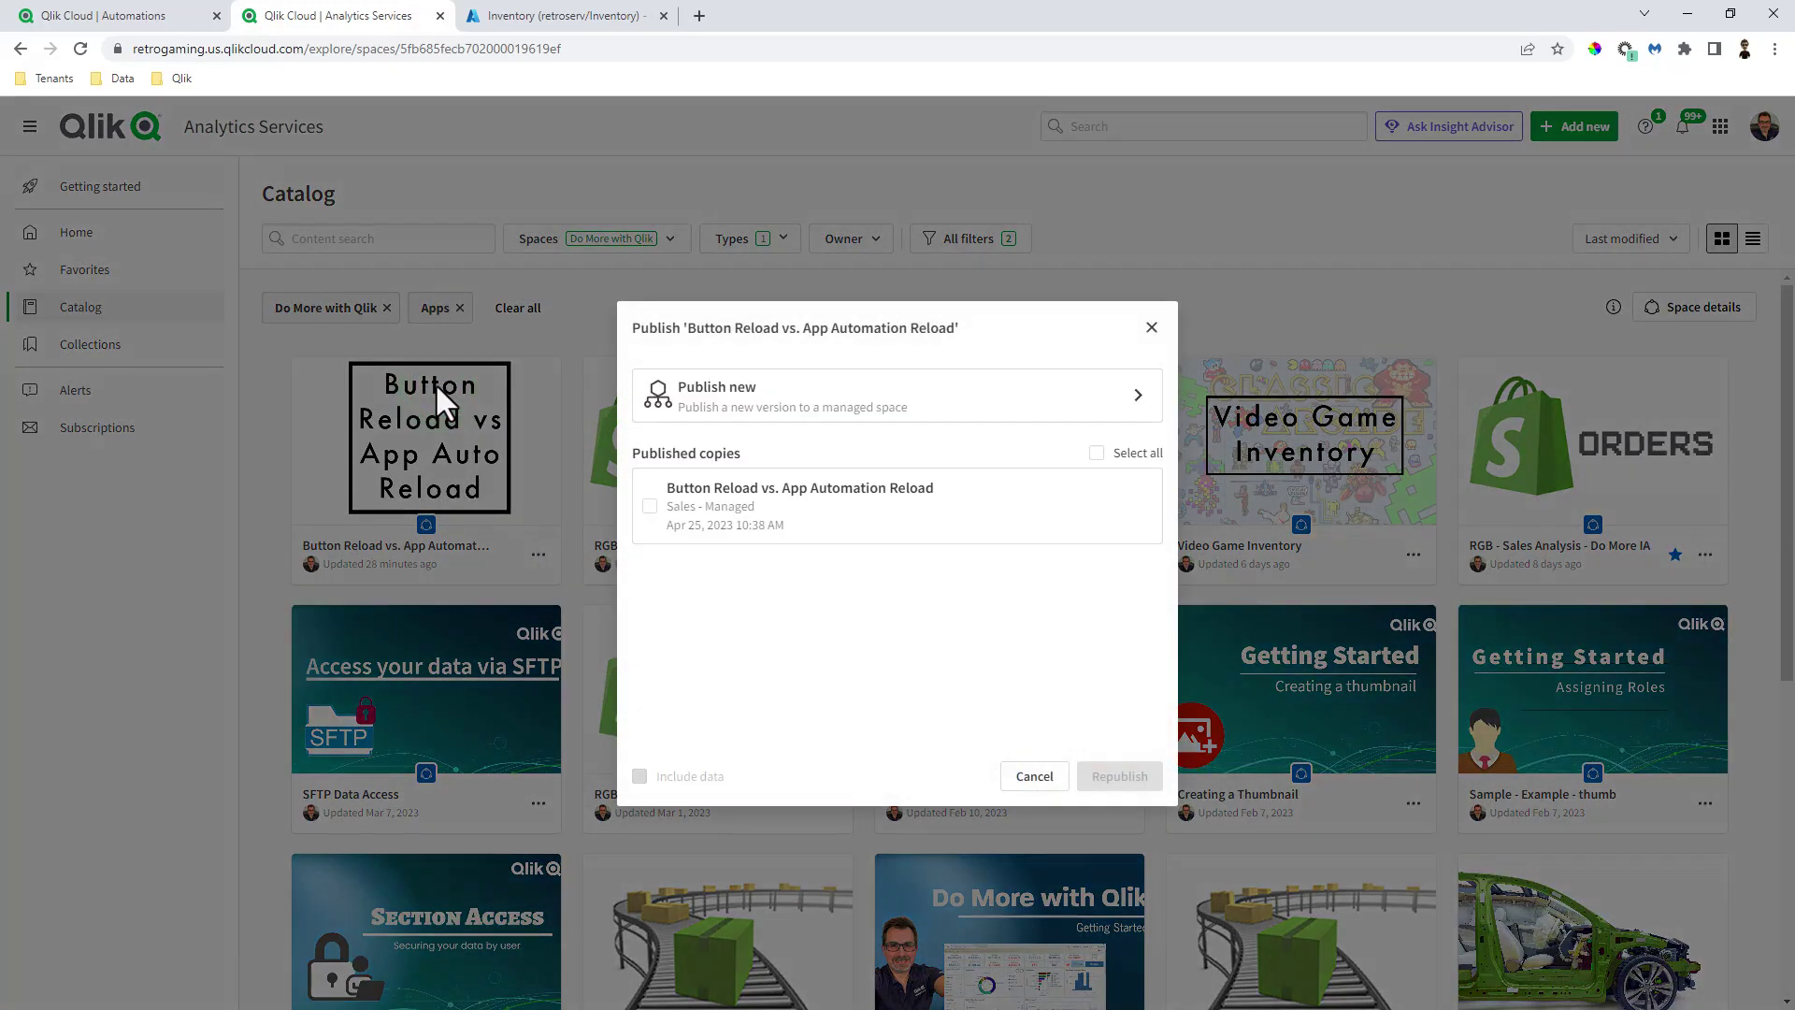
click(650, 505)
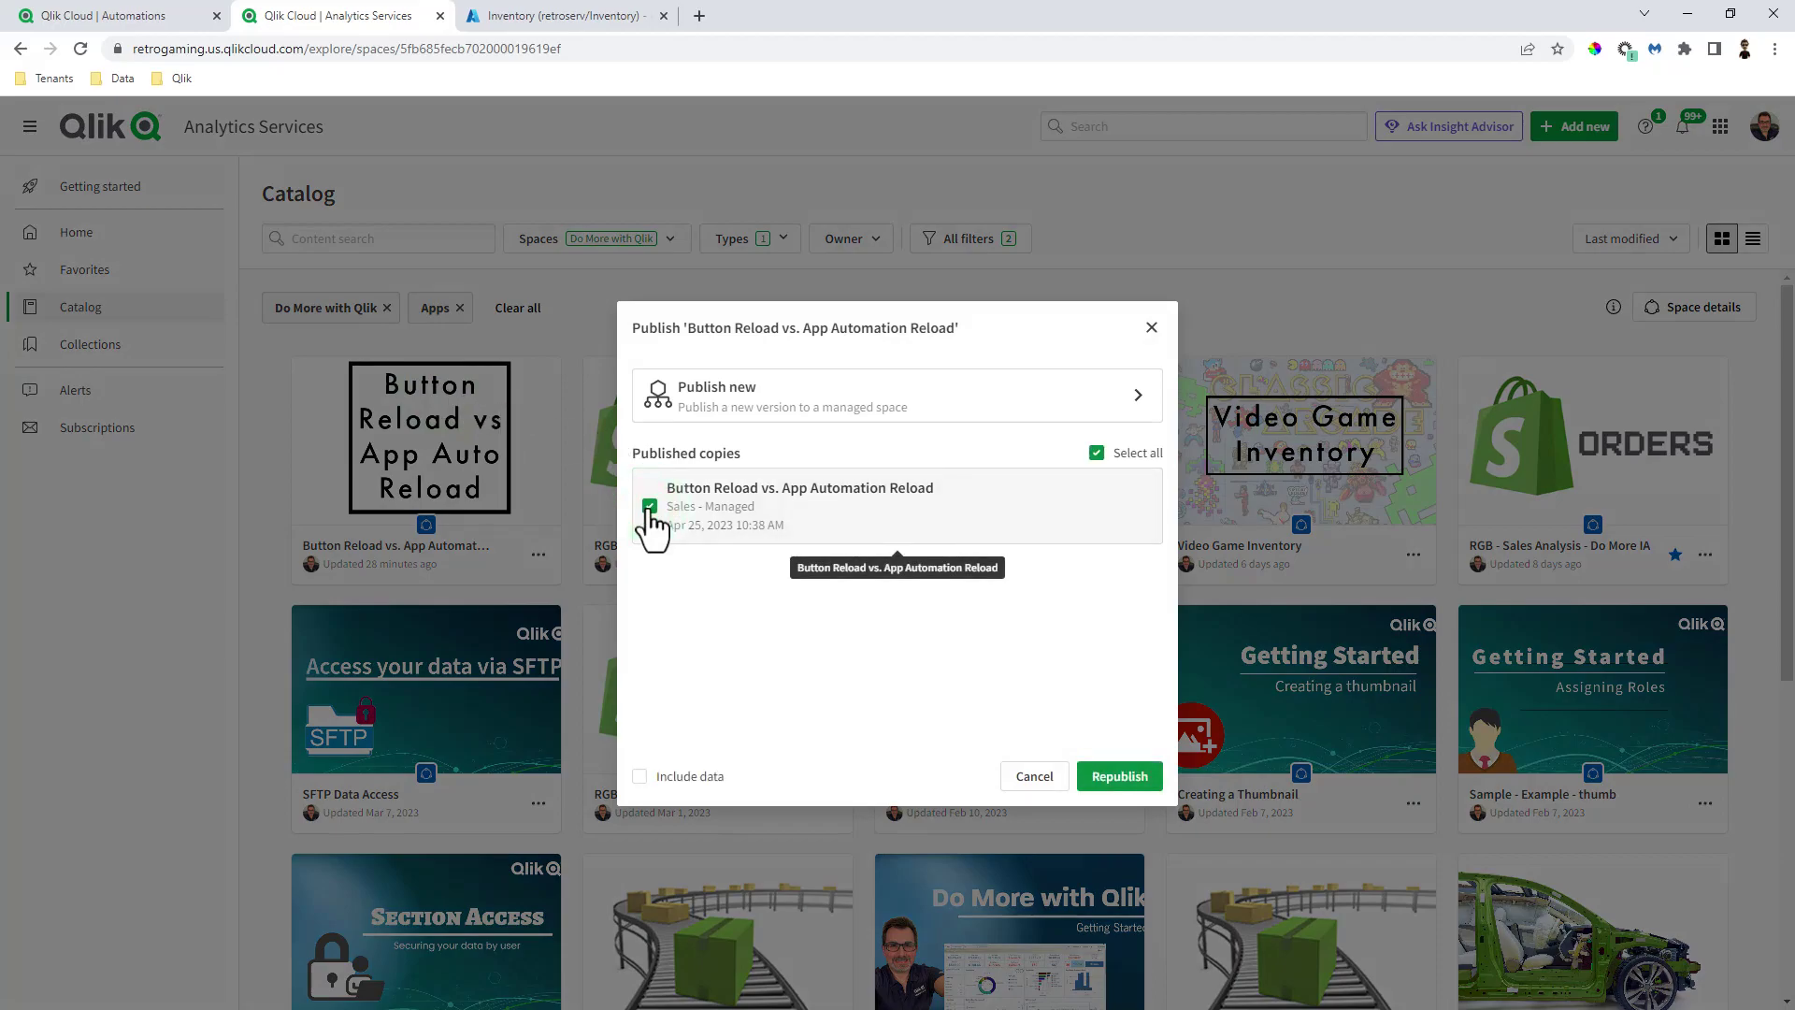
click(1118, 779)
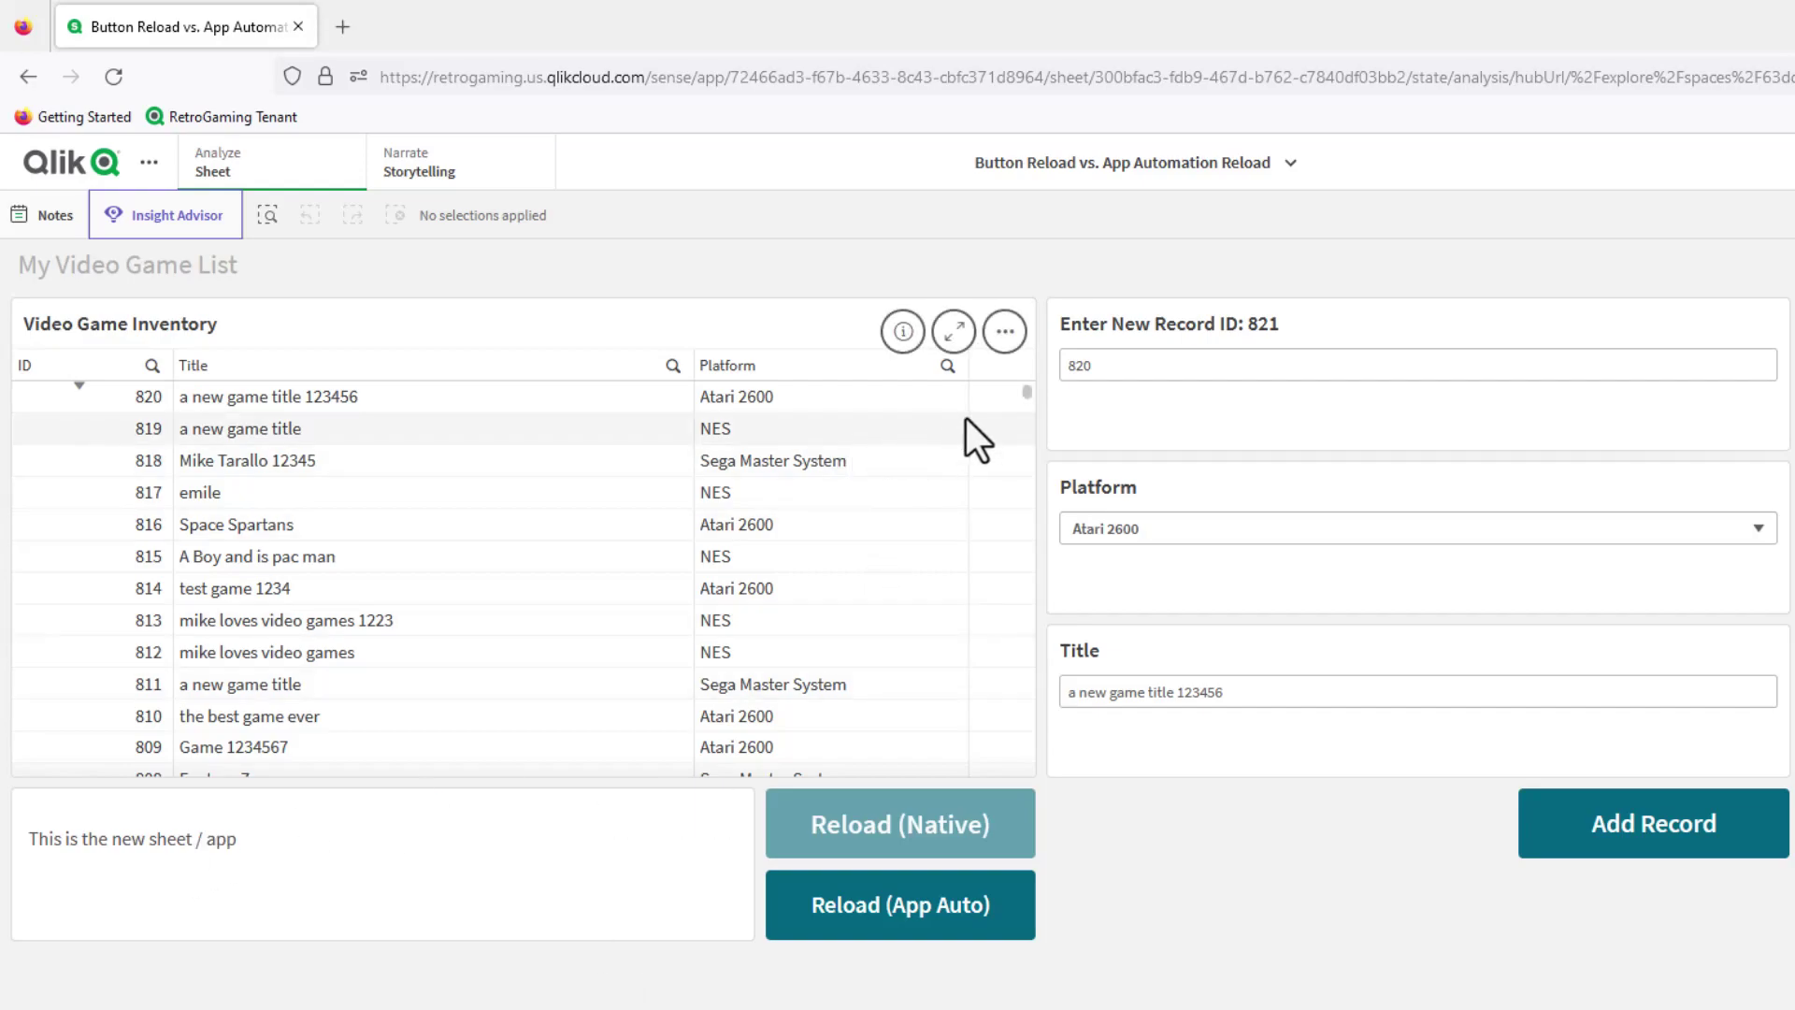
Add record 821 with platform NES and title 'hello world', then run Reload (App Auto).
click(1170, 376)
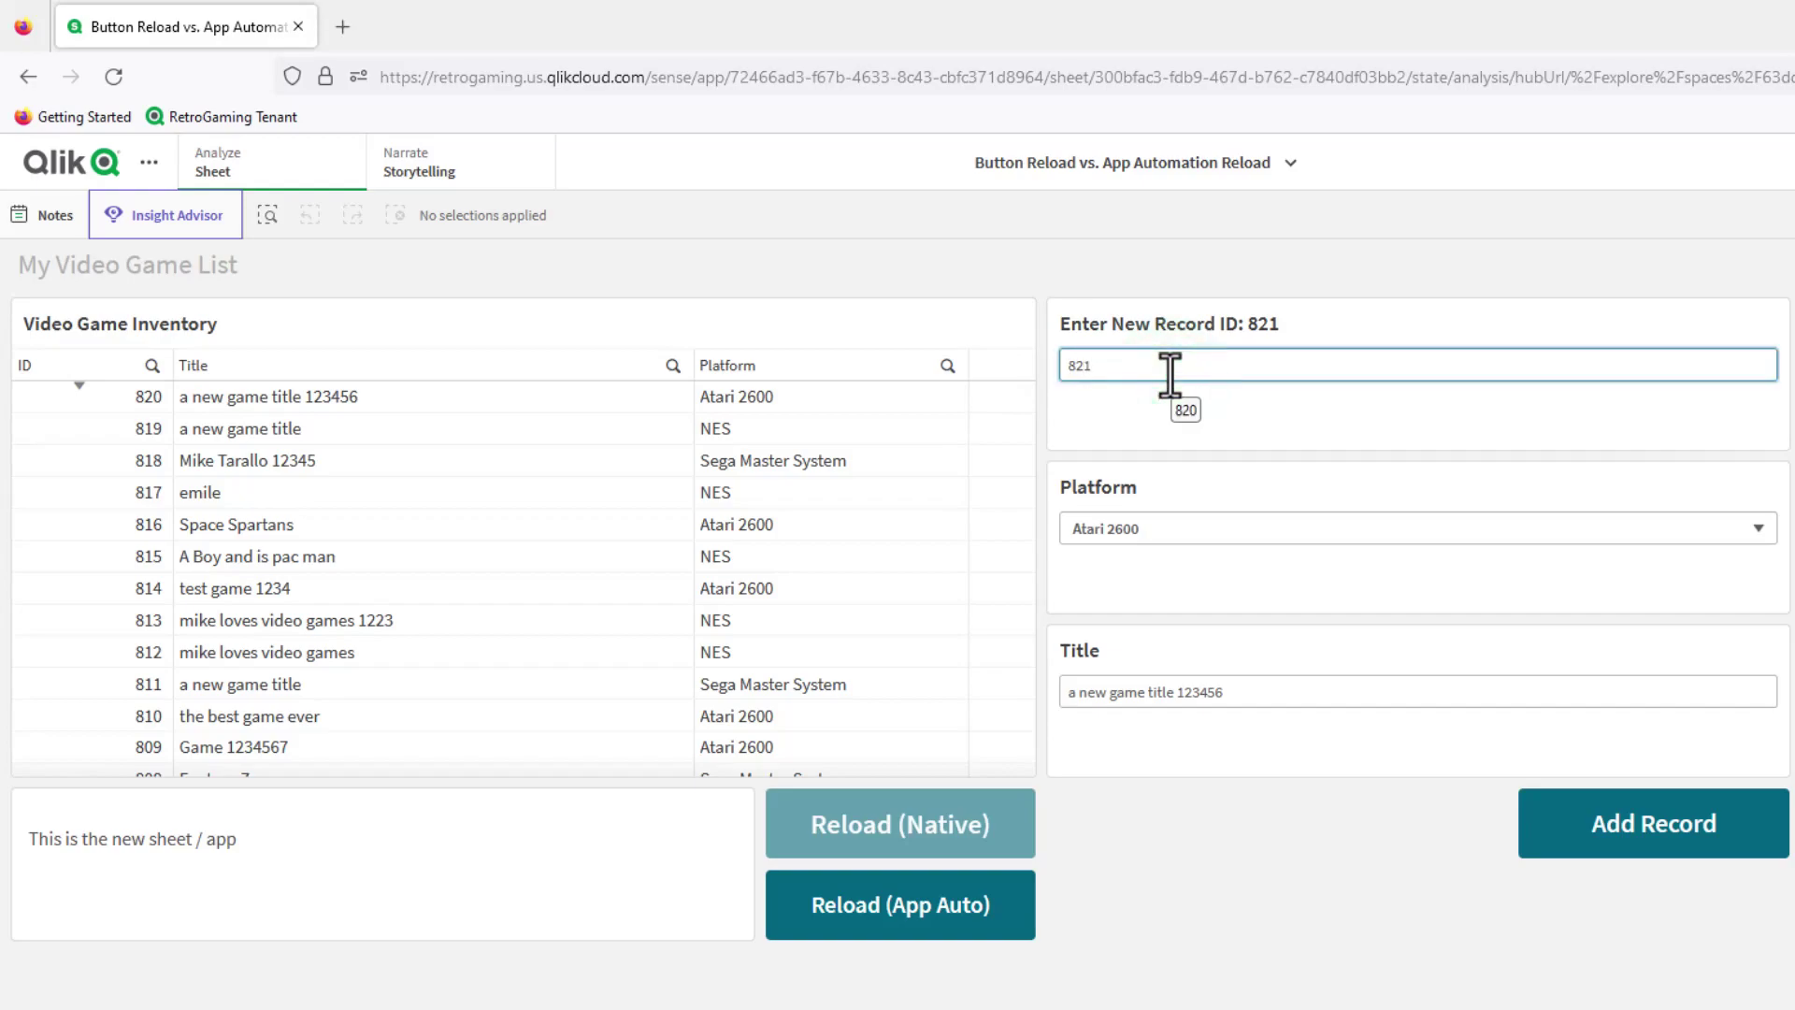
click(1169, 531)
click(1154, 563)
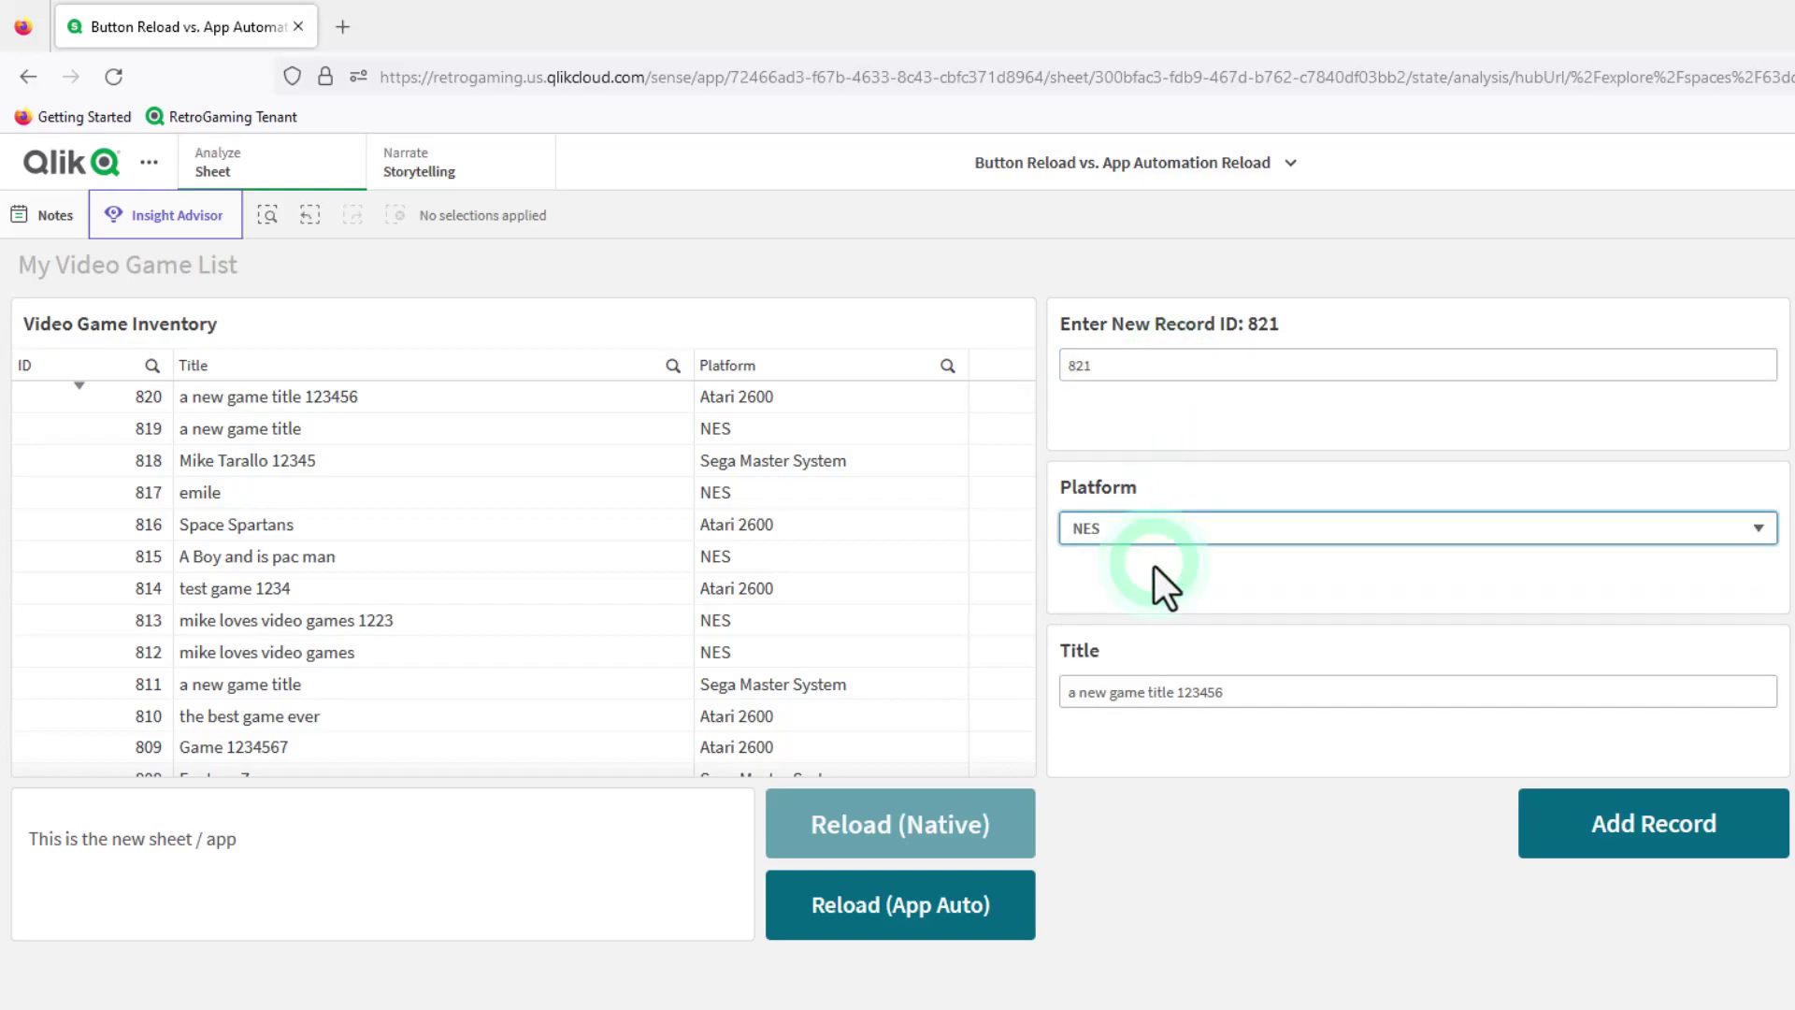
triple_click(1251, 690)
text(hello world)
click(1620, 868)
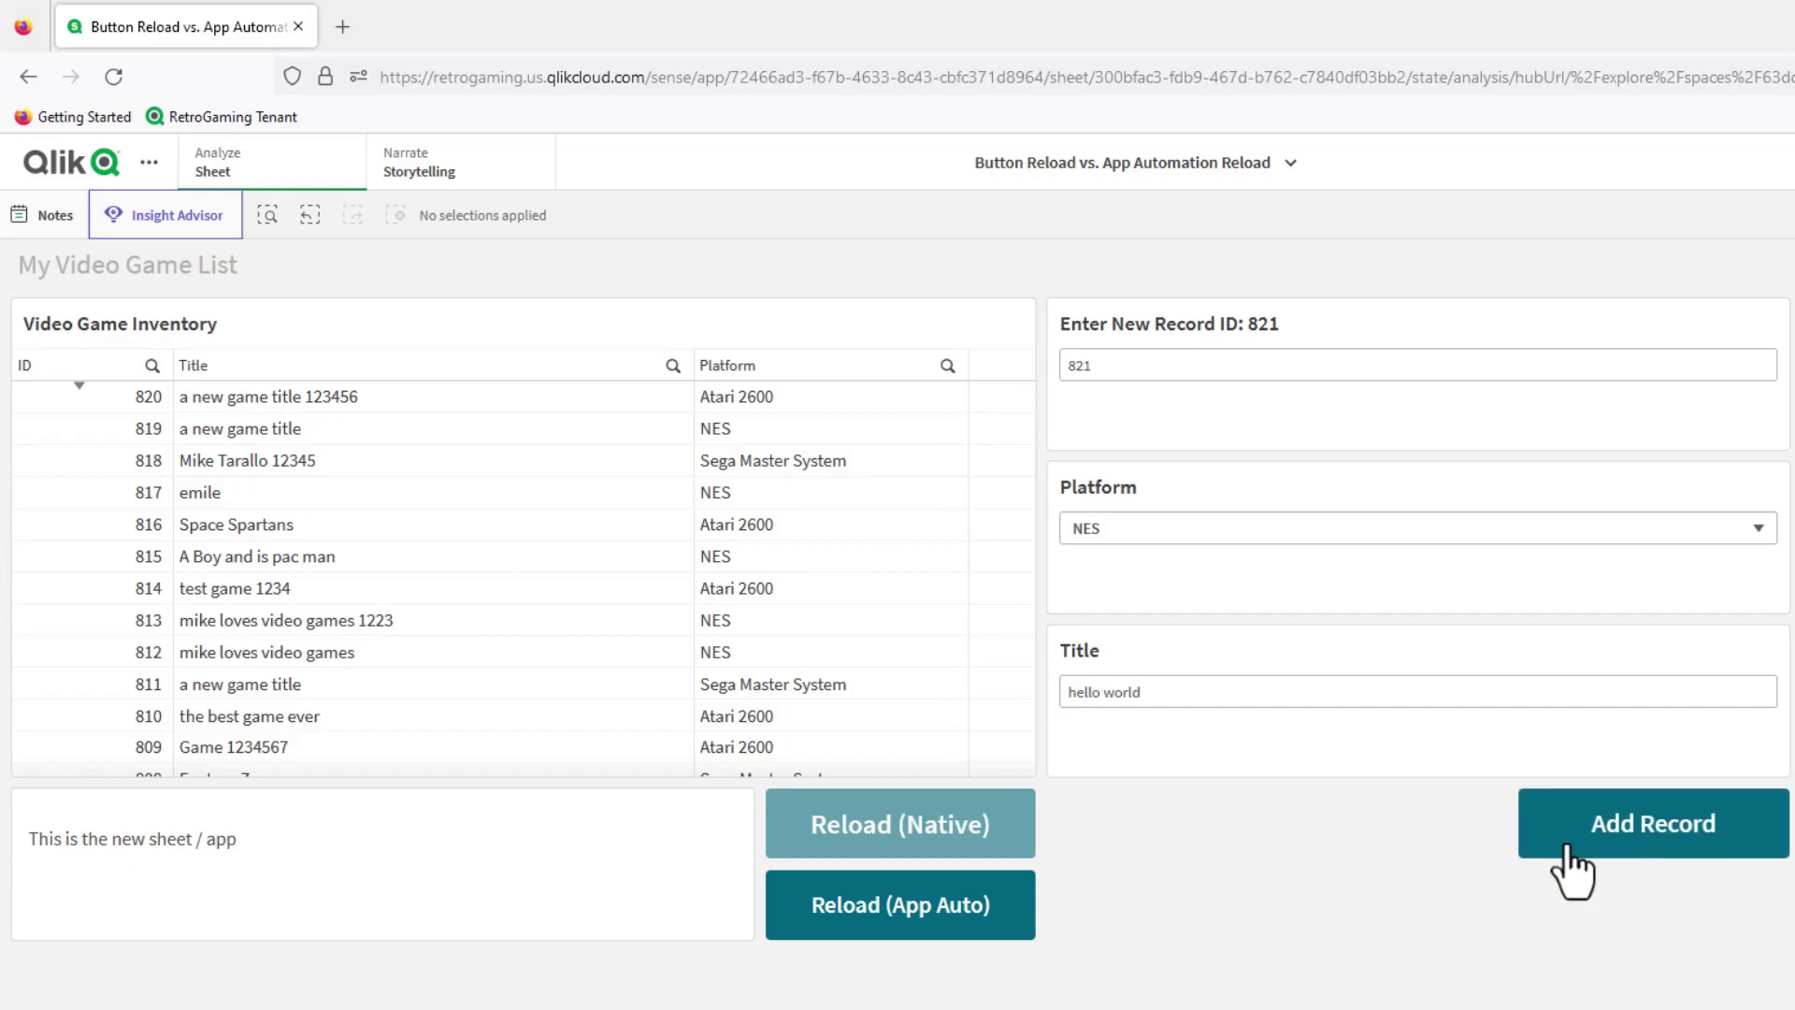
click(901, 920)
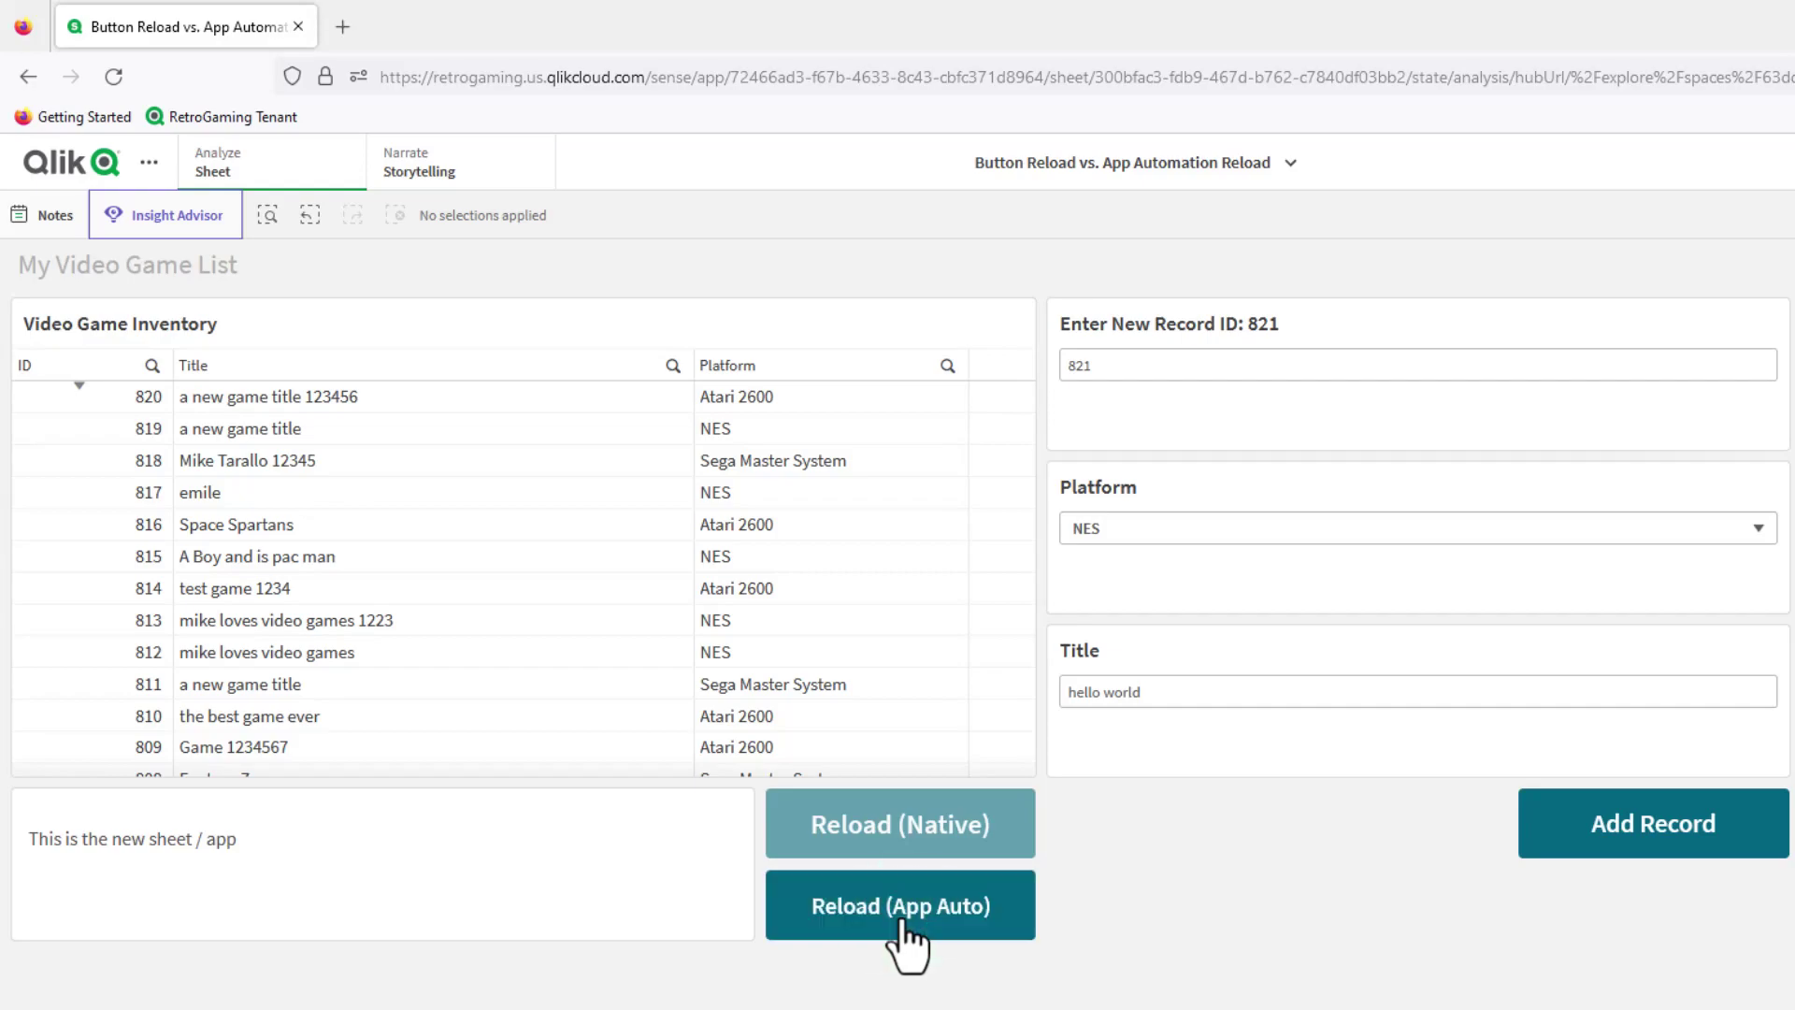